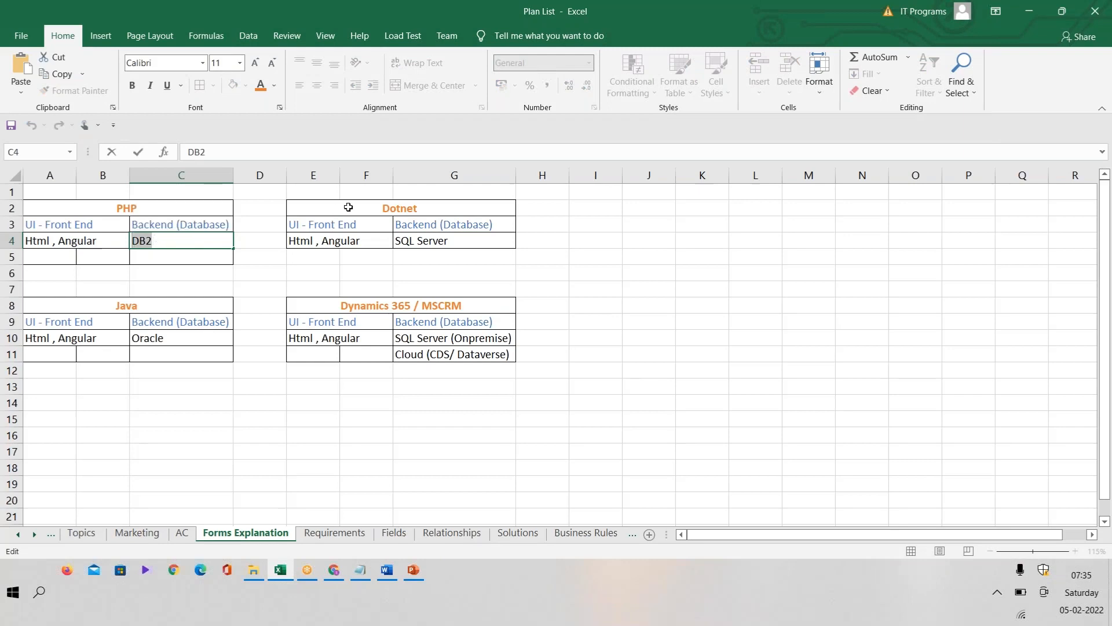
Step: Examine the front-end and backend entries of the Dotnet, Java and Dynamics 365 / MSCRM tables on the Forms Explanation sheet
{"action": "left_click", "coordinate": [387, 210]}
{"action": "left_click", "coordinate": [362, 227]}
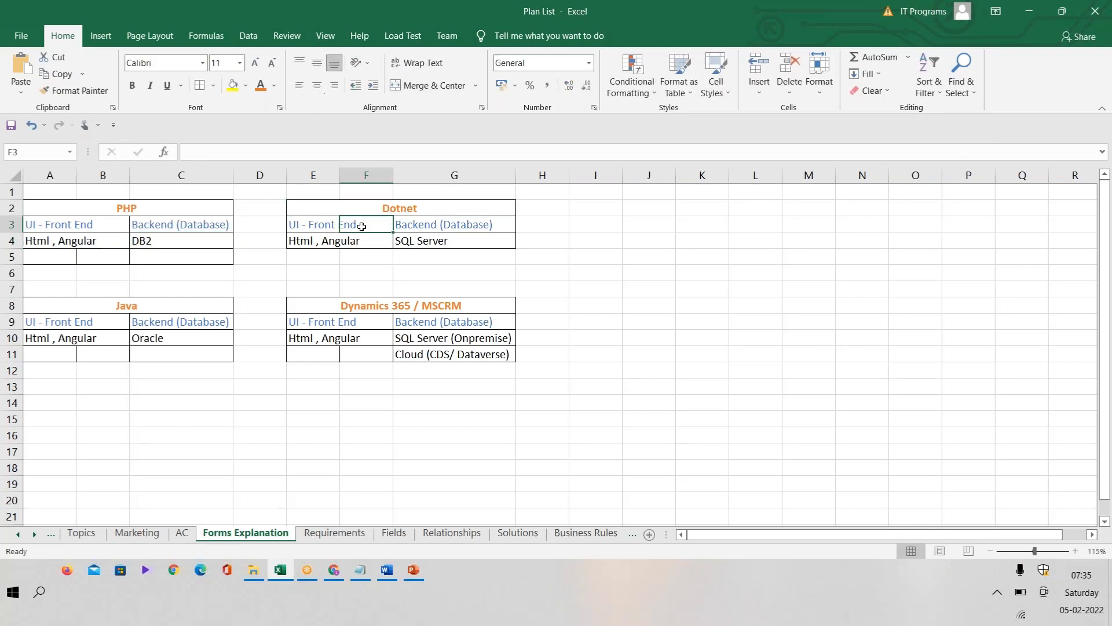
{"action": "left_click", "coordinate": [450, 225]}
{"action": "left_click", "coordinate": [441, 246]}
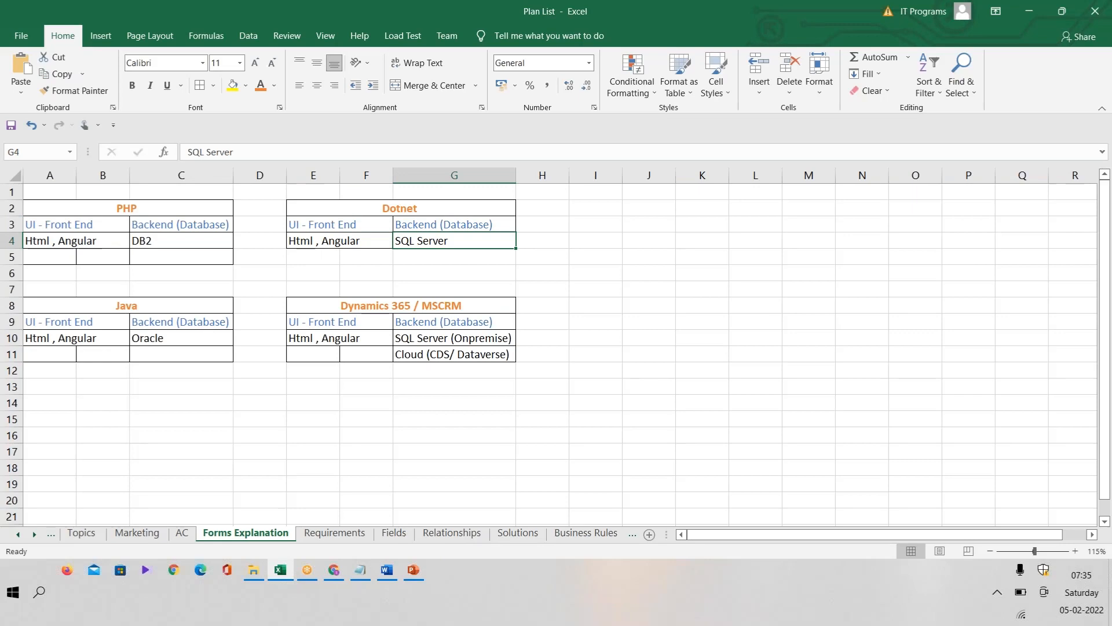
{"action": "left_click", "coordinate": [154, 307]}
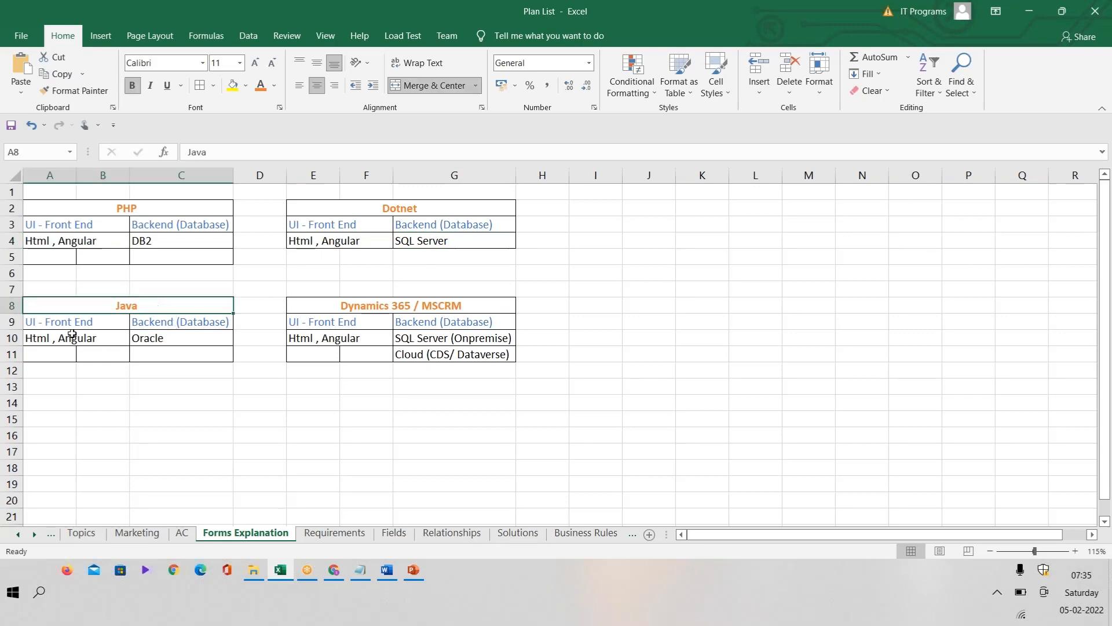
{"action": "left_click", "coordinate": [102, 322]}
{"action": "left_click", "coordinate": [37, 343]}
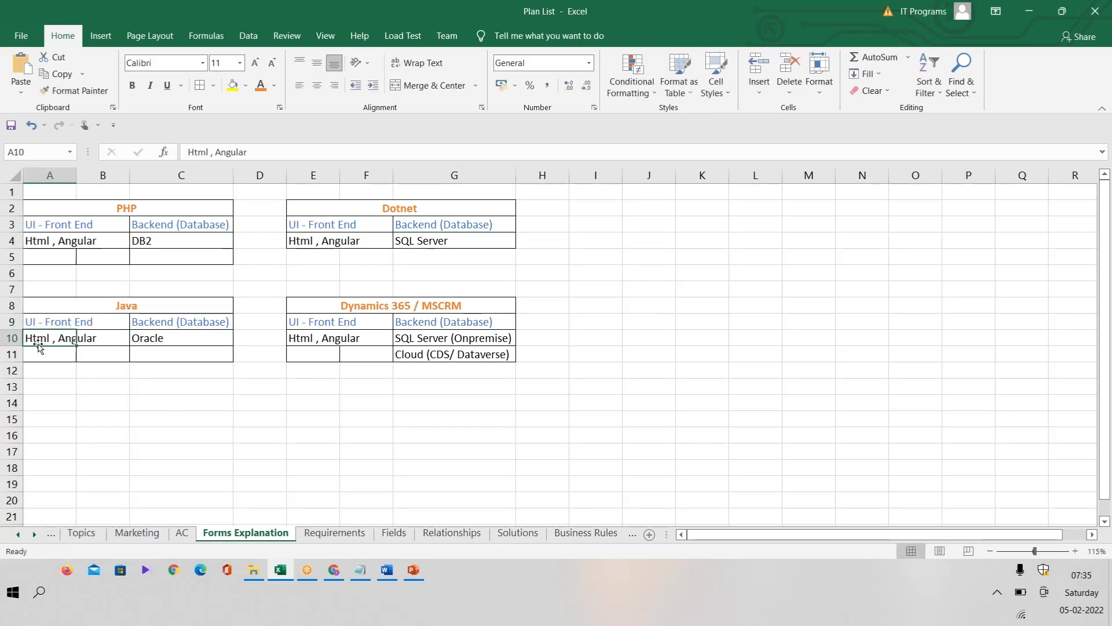
{"action": "left_click", "coordinate": [190, 342]}
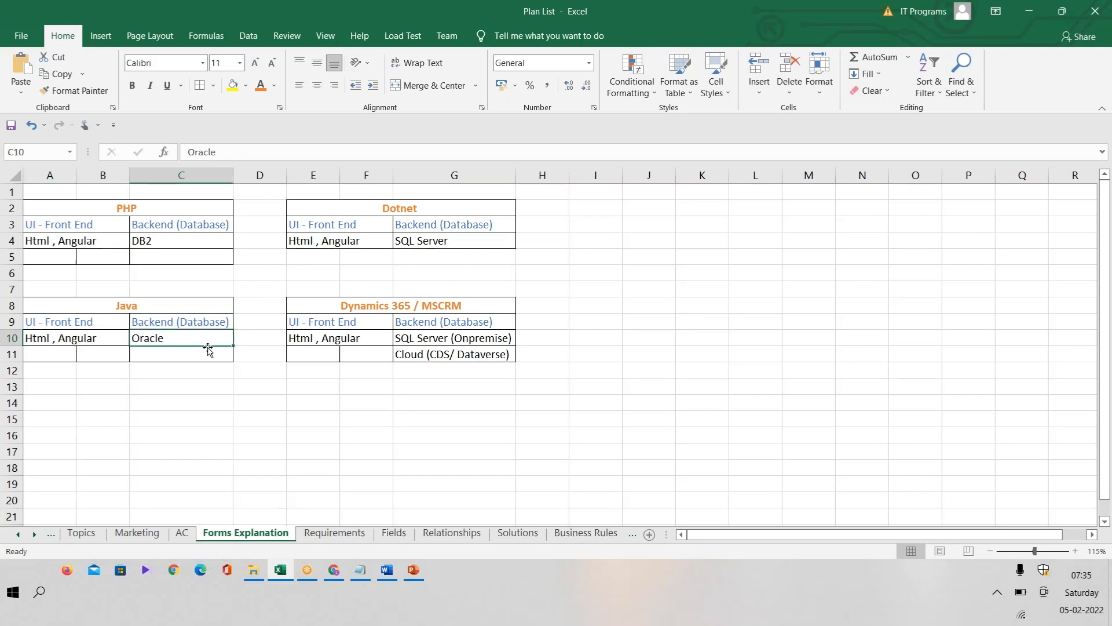
{"action": "left_click", "coordinate": [477, 306]}
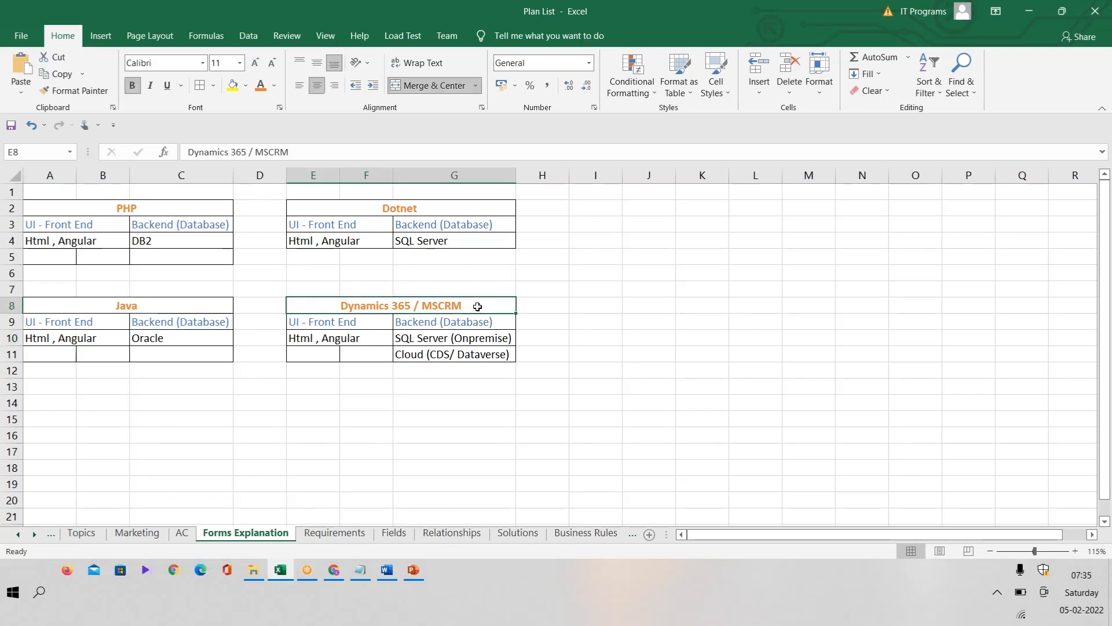
{"action": "double_click", "coordinate": [359, 341]}
{"action": "left_click", "coordinate": [319, 342]}
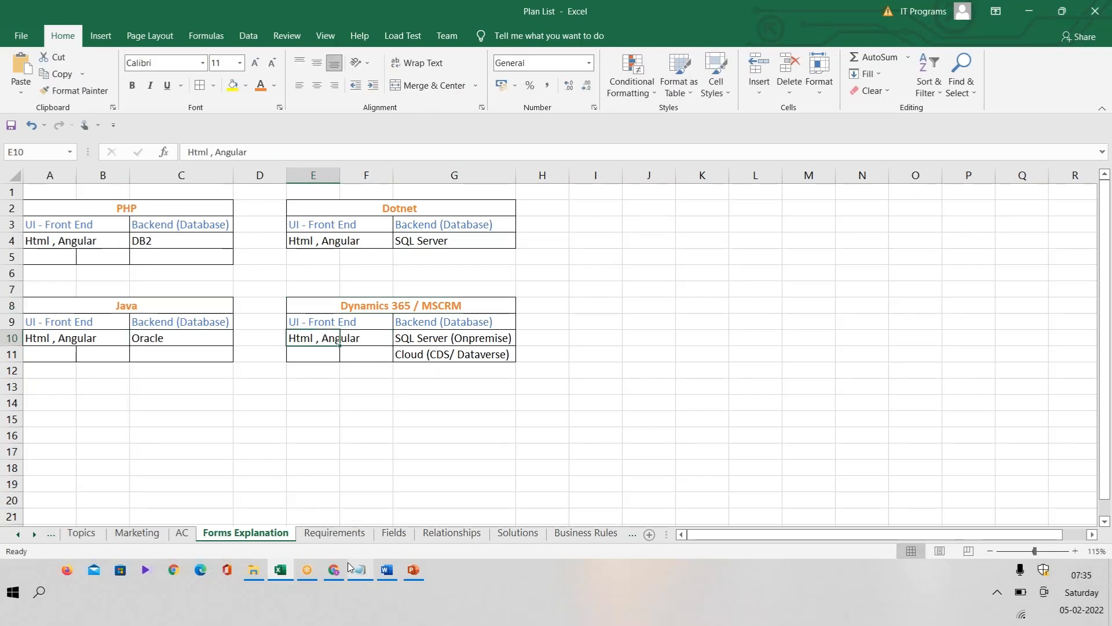
Step: Switch to Dynamics 365 in Chrome and open the IBM account record from My Active Accounts
{"action": "left_click", "coordinate": [334, 570]}
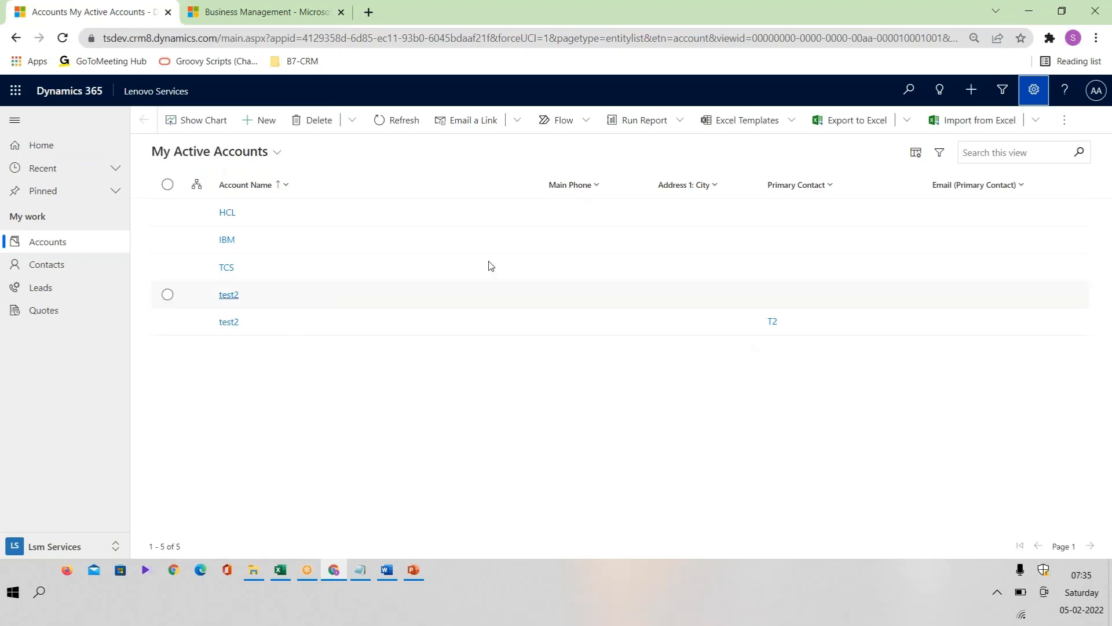
{"action": "left_click", "coordinate": [228, 240]}
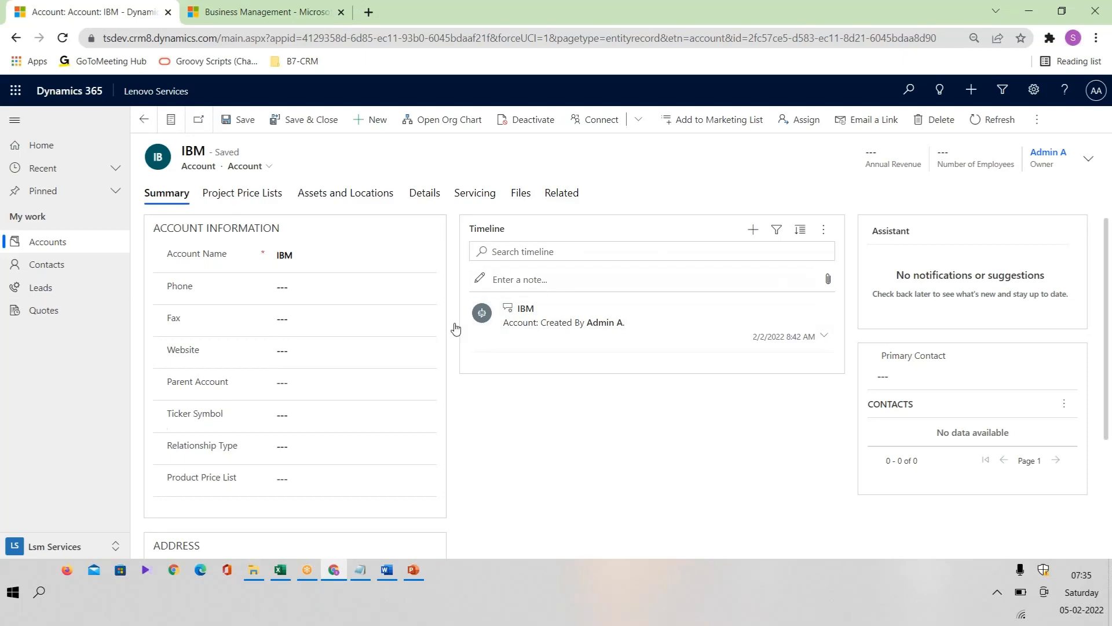
Step: Compare the Dynamics 365 / MSCRM backend database entries in the Excel workbook with the IBM account form in Chrome
{"action": "key", "text": "alt+Tab"}
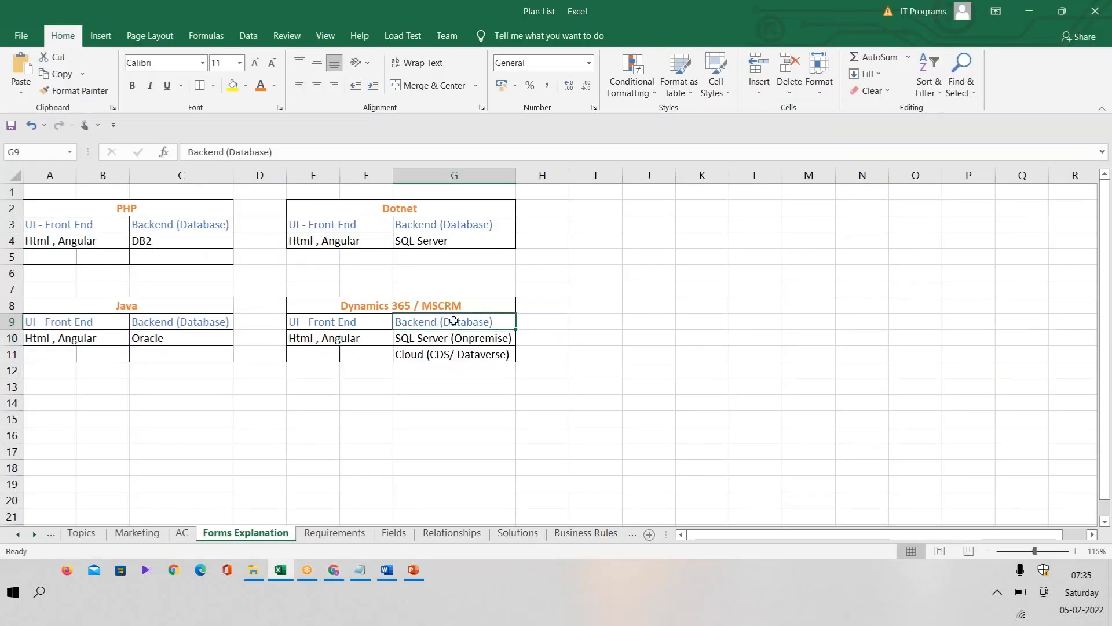
{"action": "double_click", "coordinate": [454, 320]}
{"action": "double_click", "coordinate": [454, 322]}
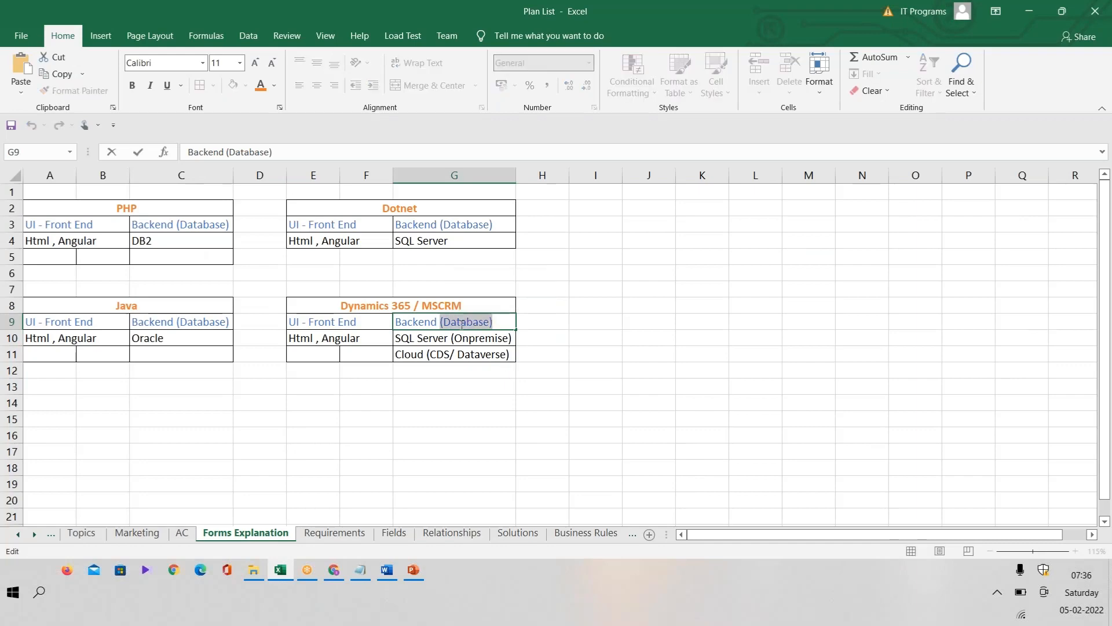
{"action": "key", "text": "alt+Tab"}
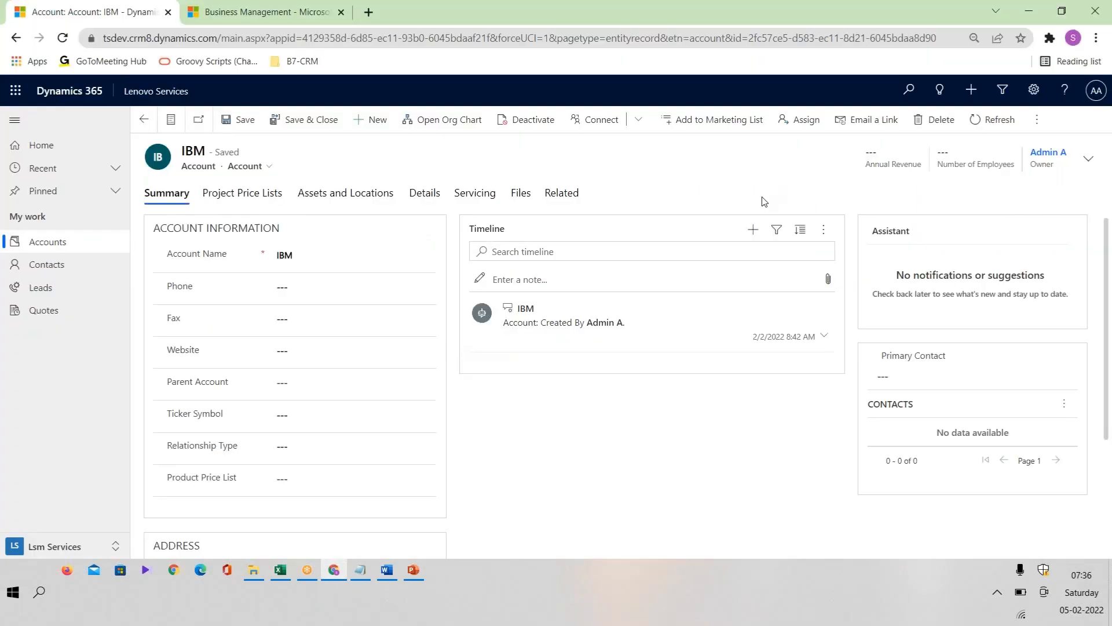
{"action": "key", "text": "alt+Tab"}
{"action": "left_click", "coordinate": [487, 343]}
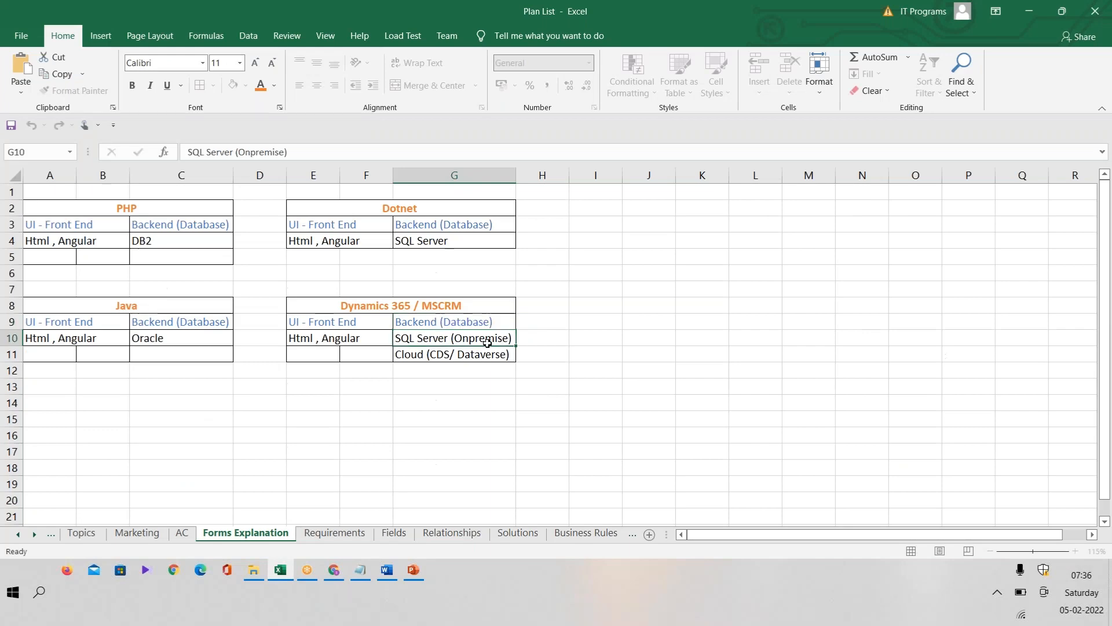
{"action": "left_click", "coordinate": [487, 353]}
{"action": "key", "text": "alt+Tab"}
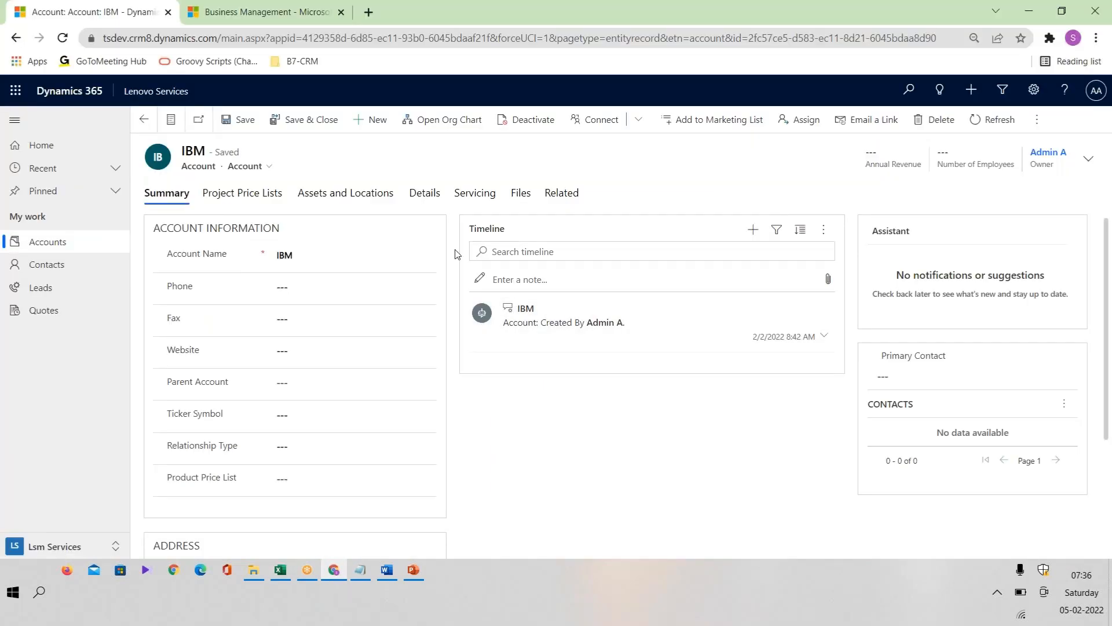
{"action": "key", "text": "alt+Tab"}
{"action": "key", "text": "alt+Tab"}
{"action": "key", "text": "alt+Tab"}
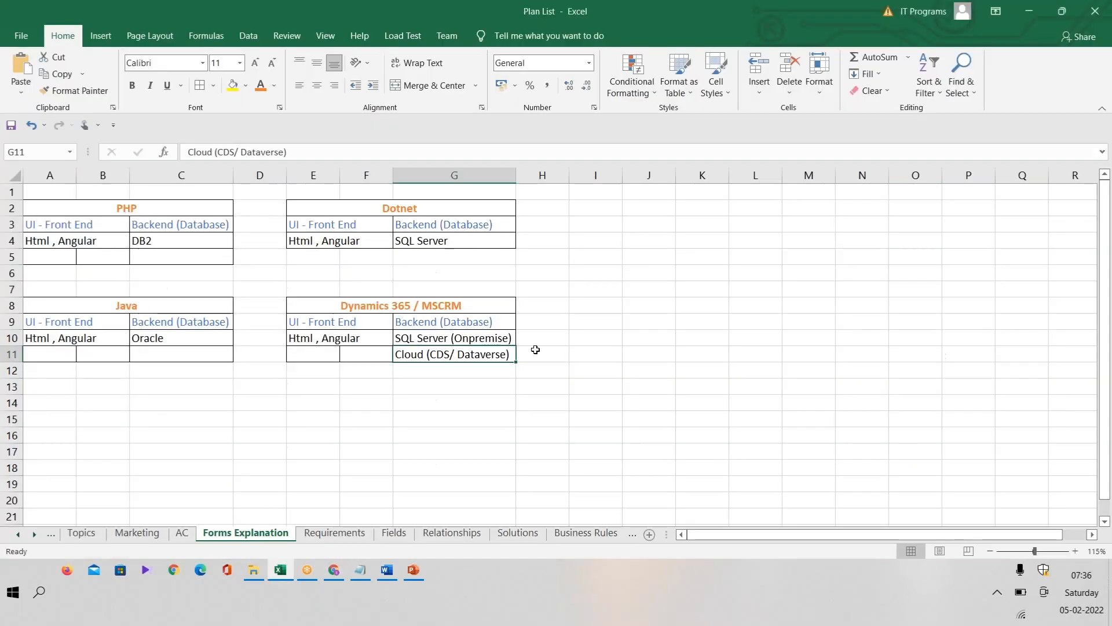
{"action": "key", "text": "alt+Tab"}
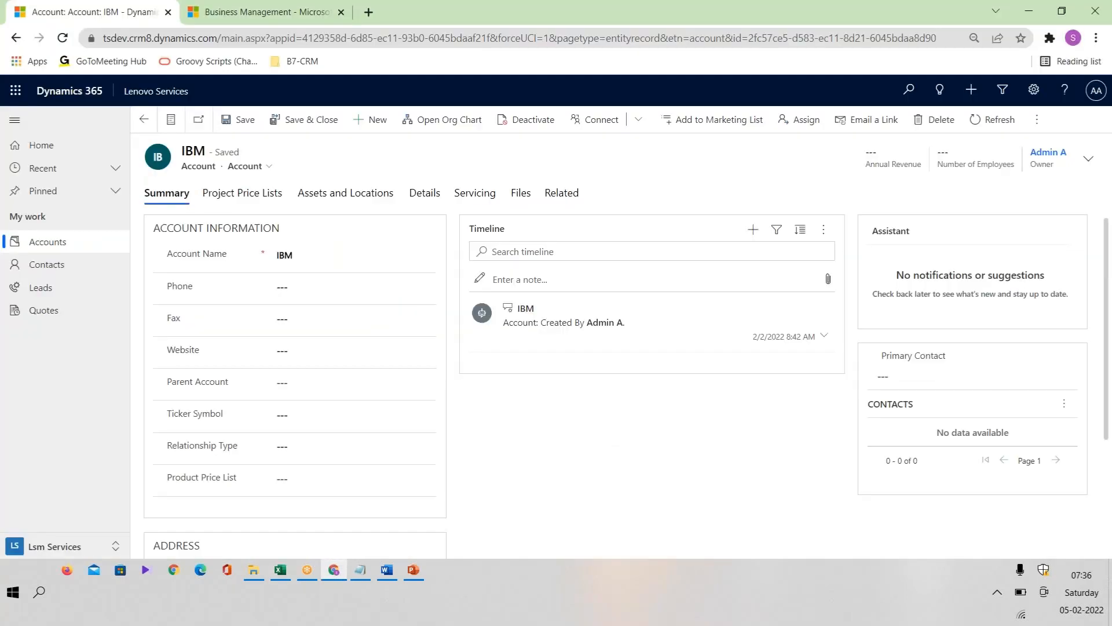
Step: Look over the IBM account's form sections and the Cloud (CDS/ Dataverse) entry in Excel, ending on the account form in Chrome
{"action": "left_click", "coordinate": [243, 193]}
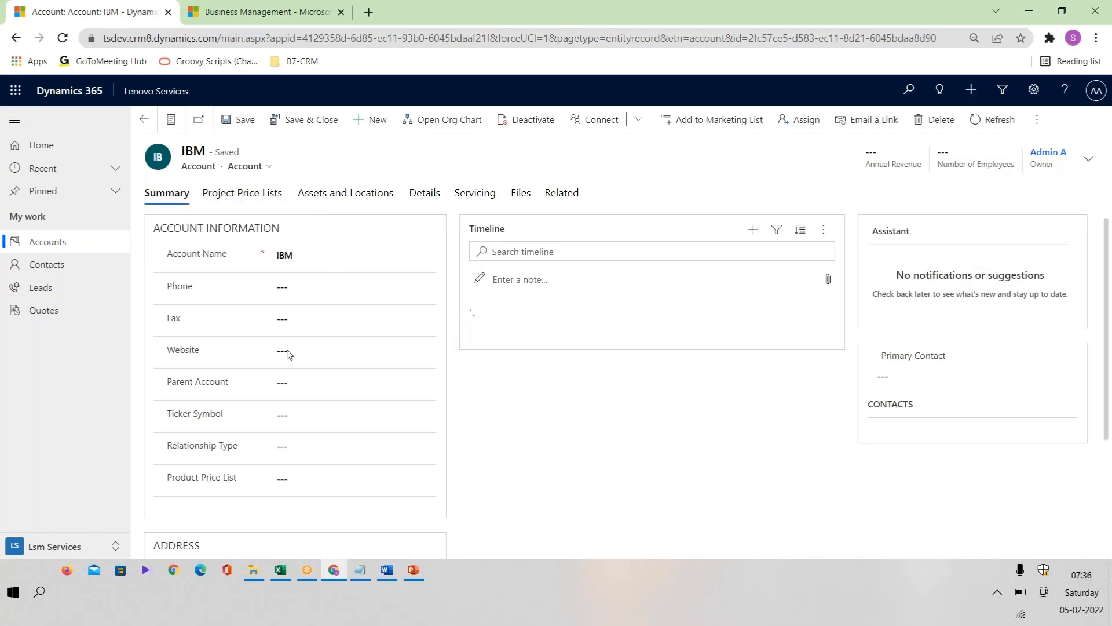
{"action": "left_click", "coordinate": [153, 194]}
{"action": "key", "text": "alt+Tab"}
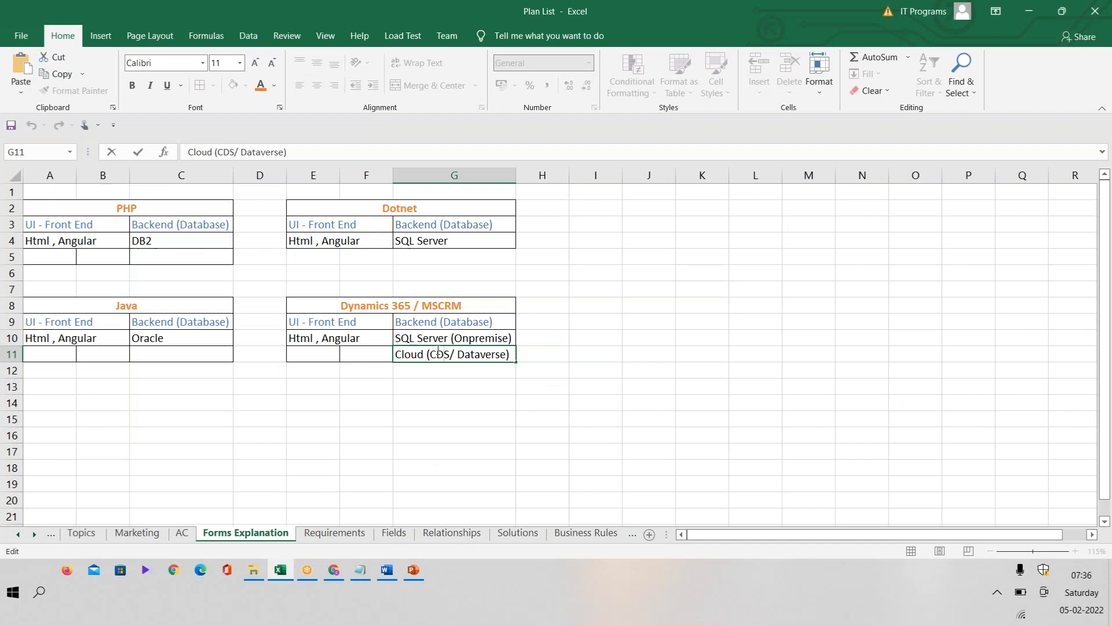
{"action": "double_click", "coordinate": [438, 353]}
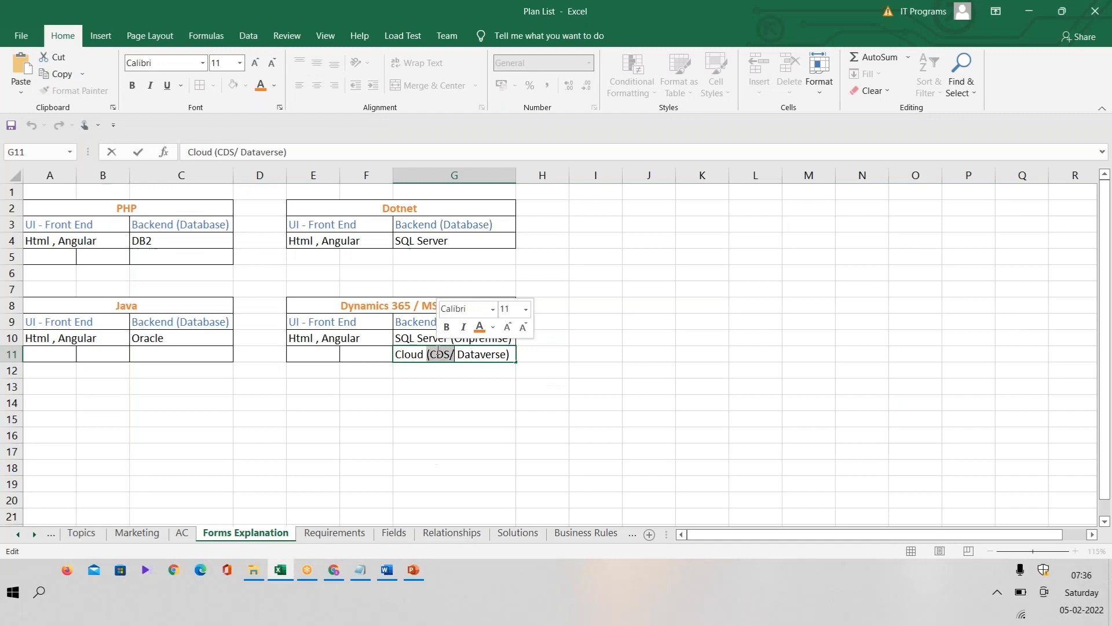
{"action": "double_click", "coordinate": [484, 355]}
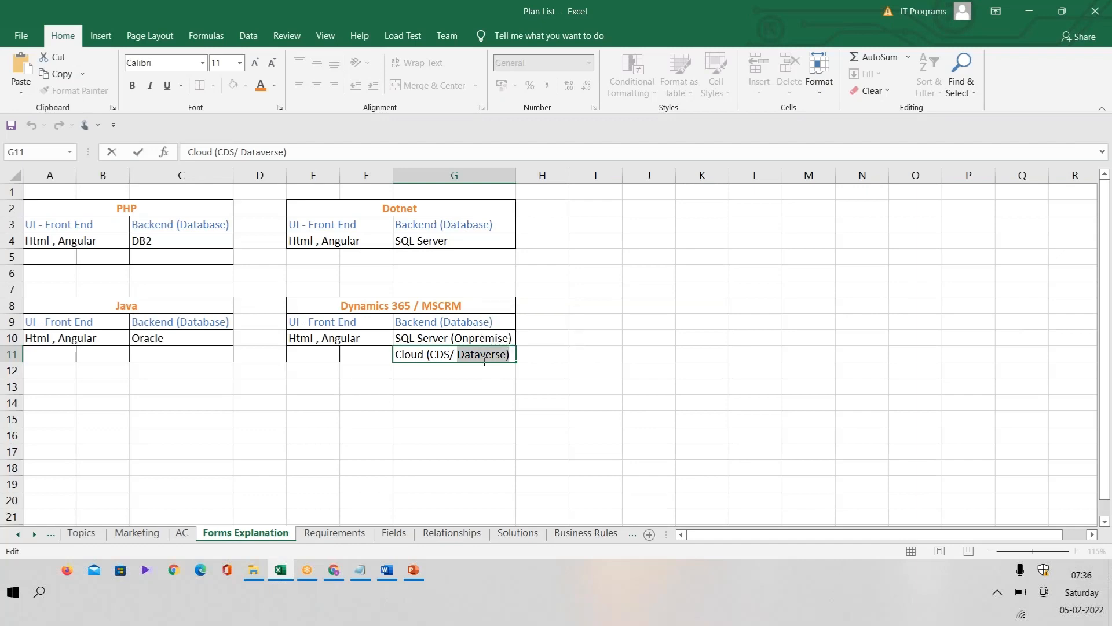
{"action": "key", "text": "alt+Tab"}
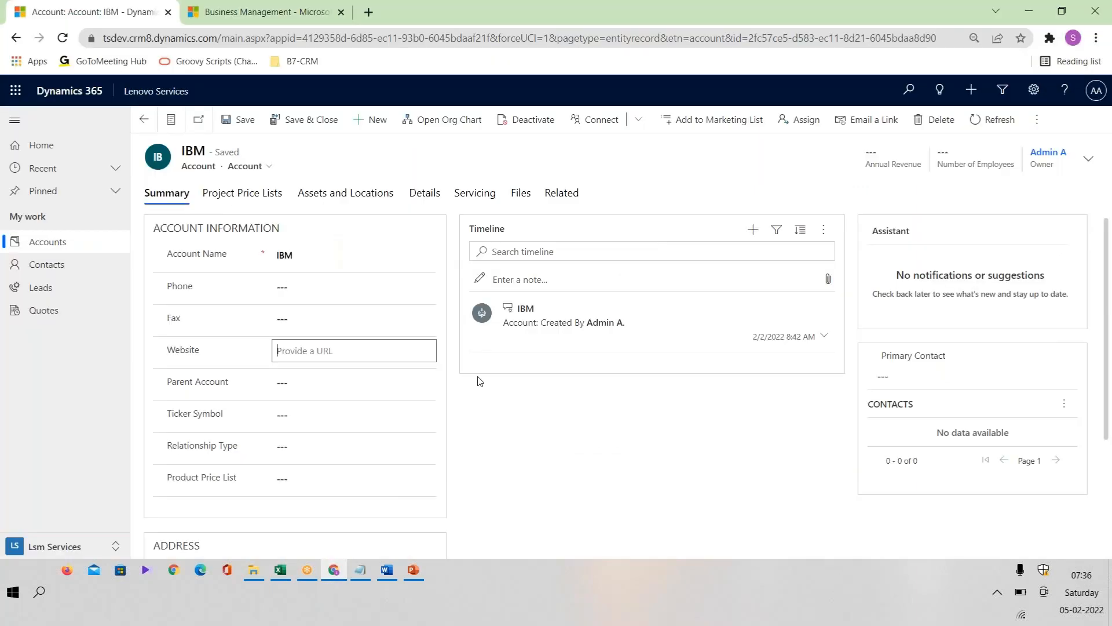
{"action": "left_click", "coordinate": [419, 572]}
{"action": "left_click", "coordinate": [419, 572]}
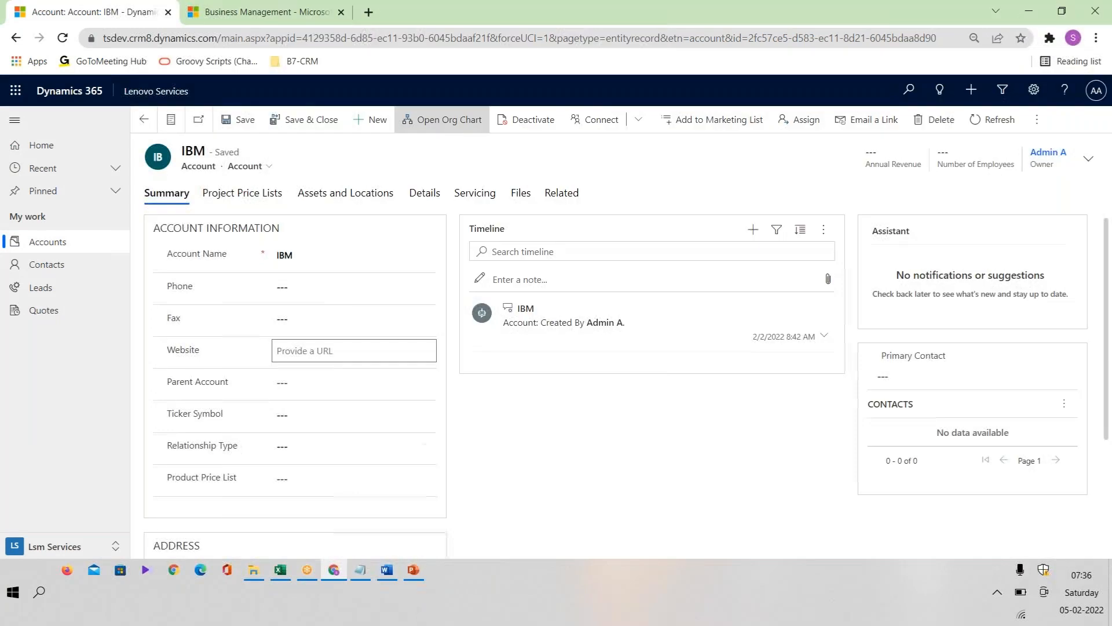
{"action": "left_click", "coordinate": [248, 10]}
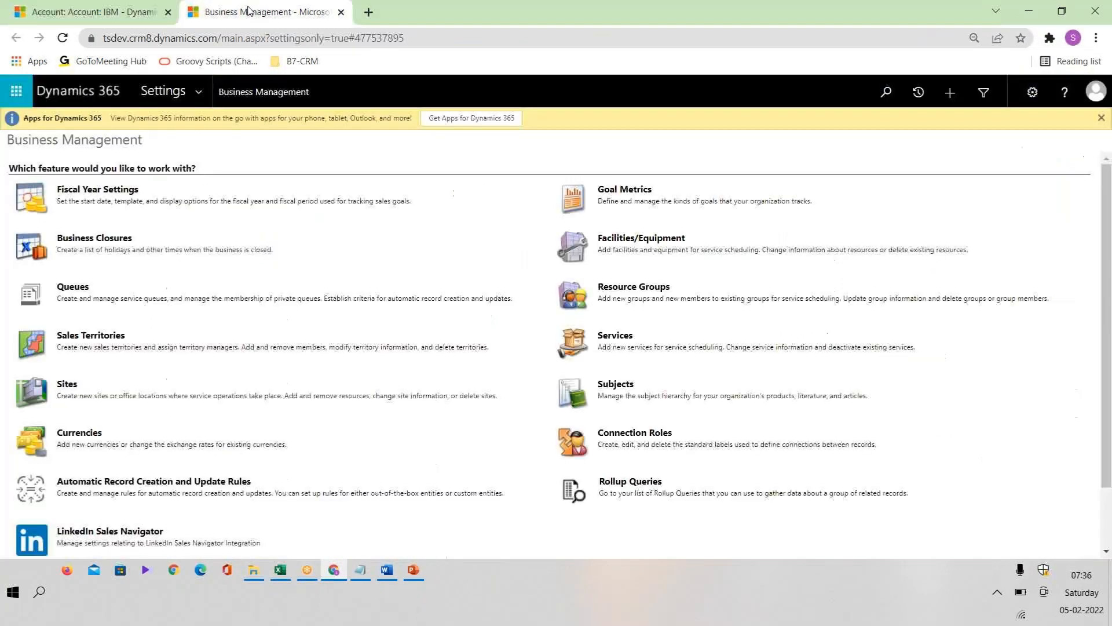
{"action": "left_click", "coordinate": [207, 92]}
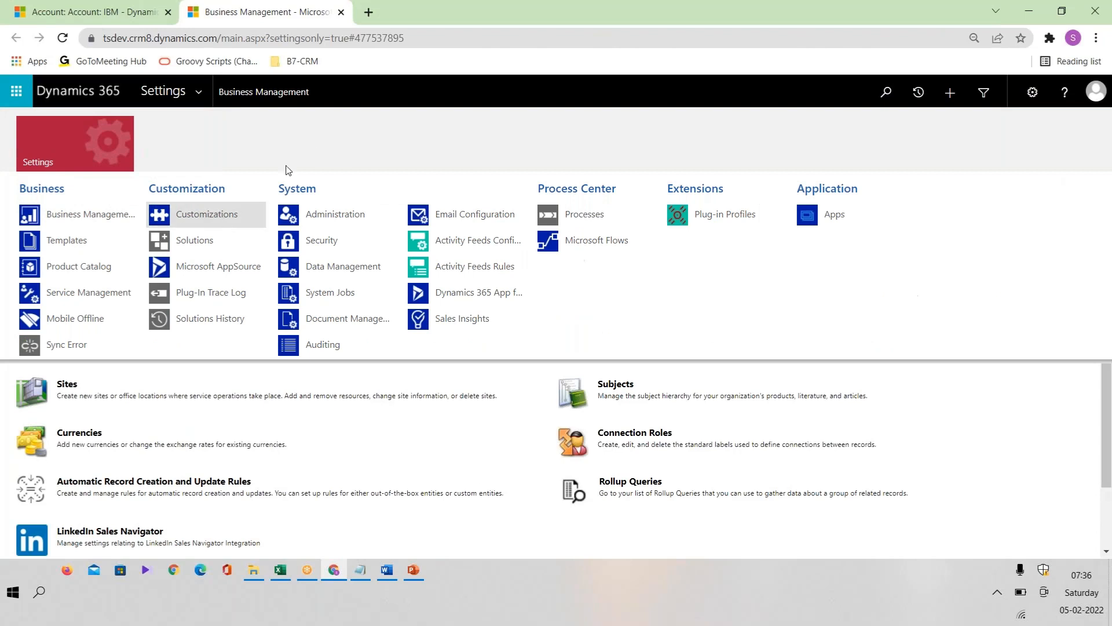
{"action": "left_click", "coordinate": [222, 217]}
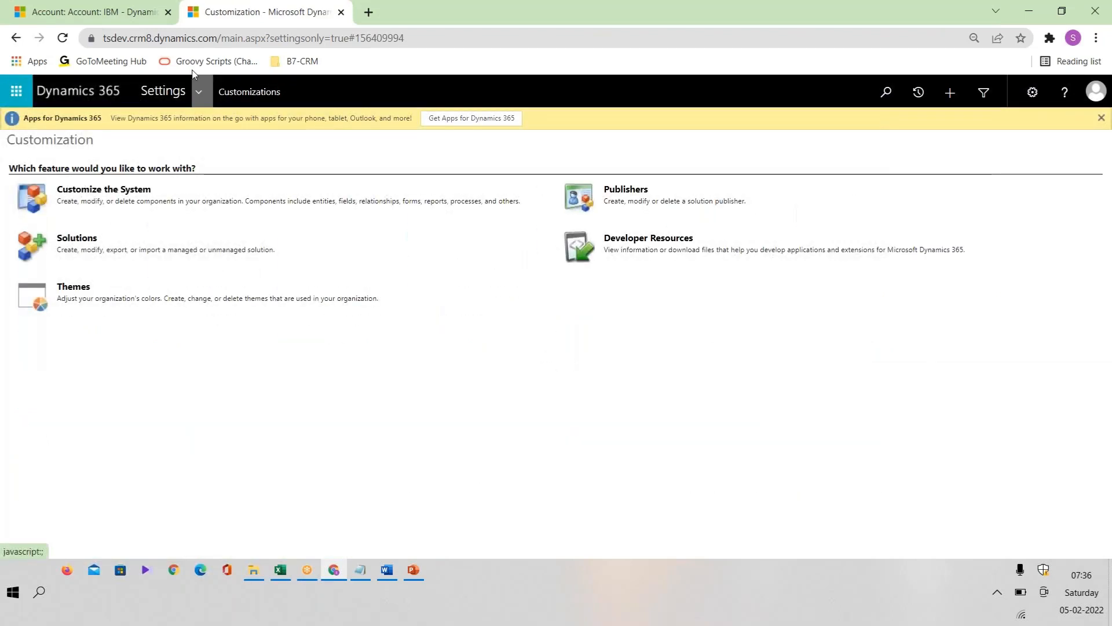
{"action": "left_click", "coordinate": [342, 12]}
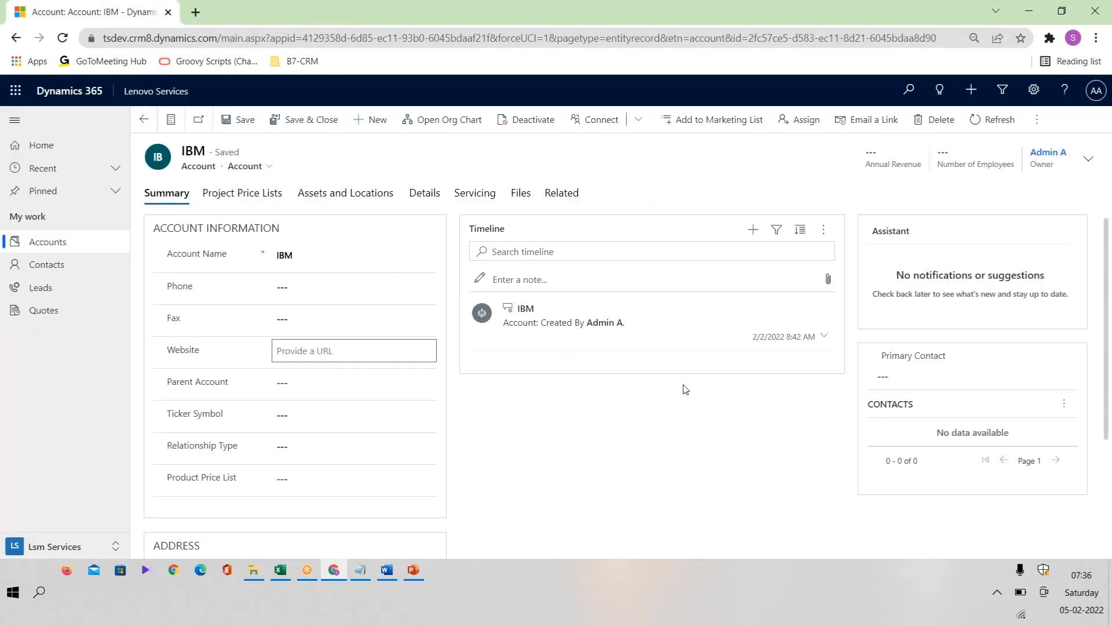
Step: Open Advanced Settings from the IBM account form and go to the Customizations area
{"action": "left_click", "coordinate": [1034, 90]}
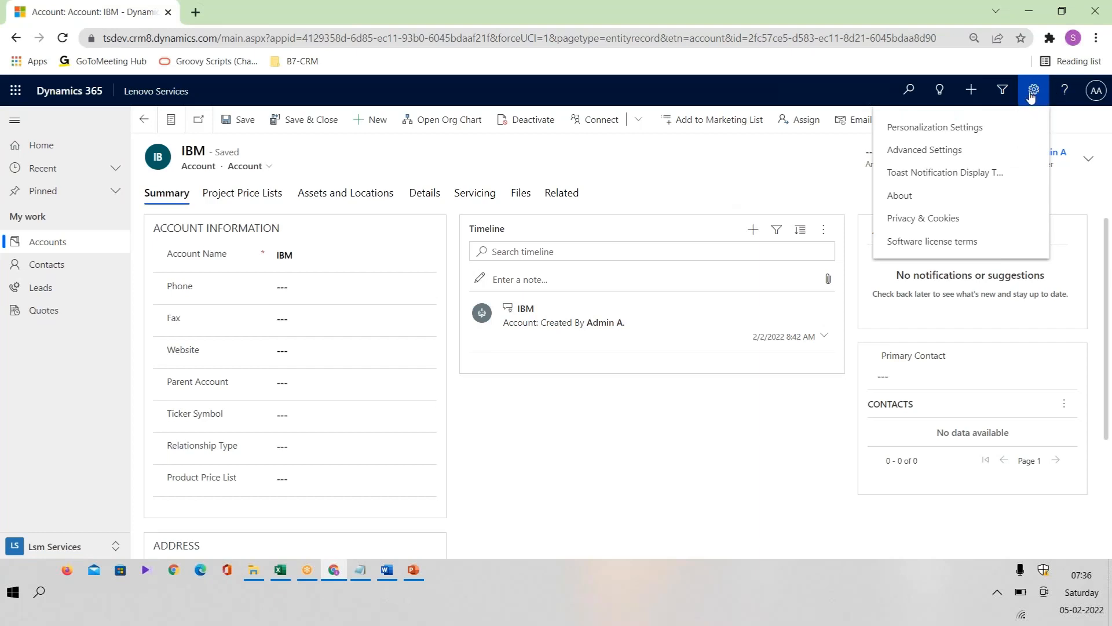
{"action": "left_click", "coordinate": [943, 152]}
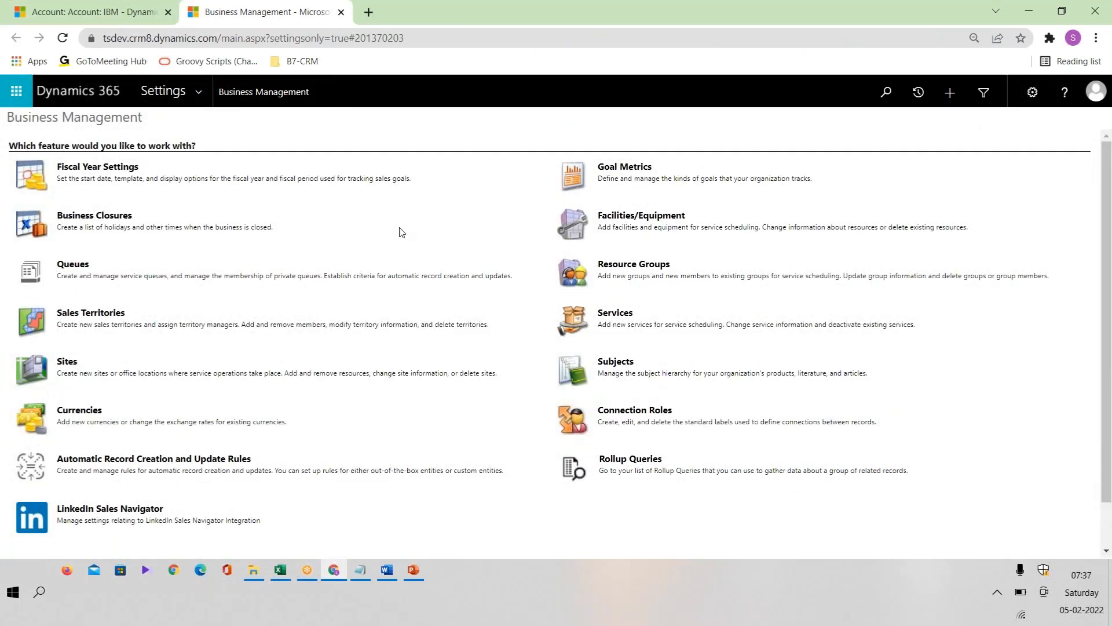
{"action": "left_click", "coordinate": [198, 91]}
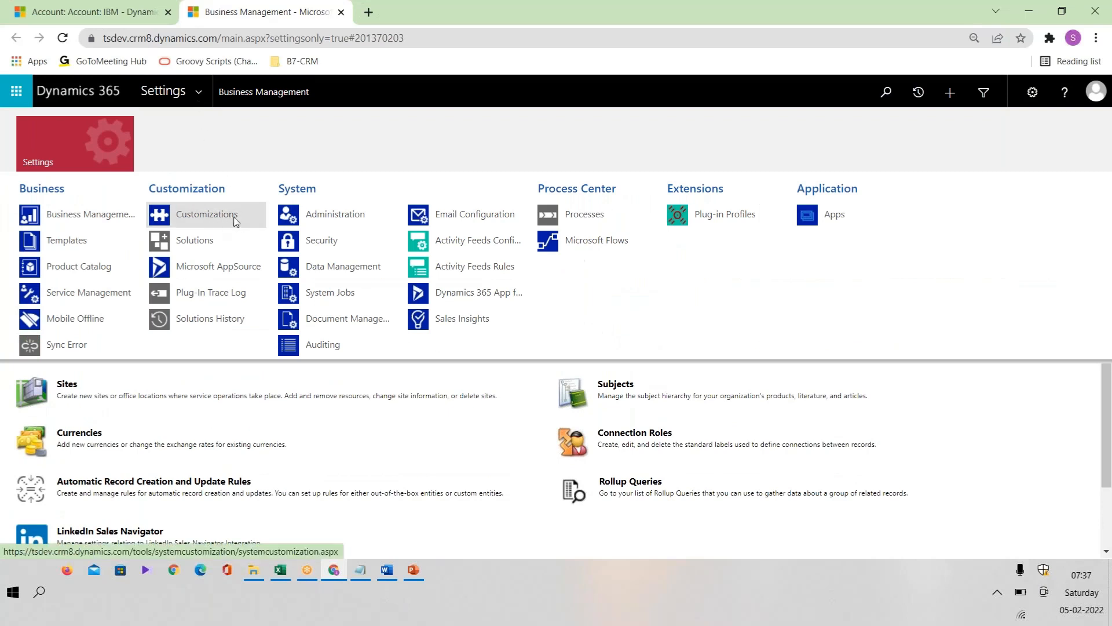
{"action": "left_click", "coordinate": [200, 219]}
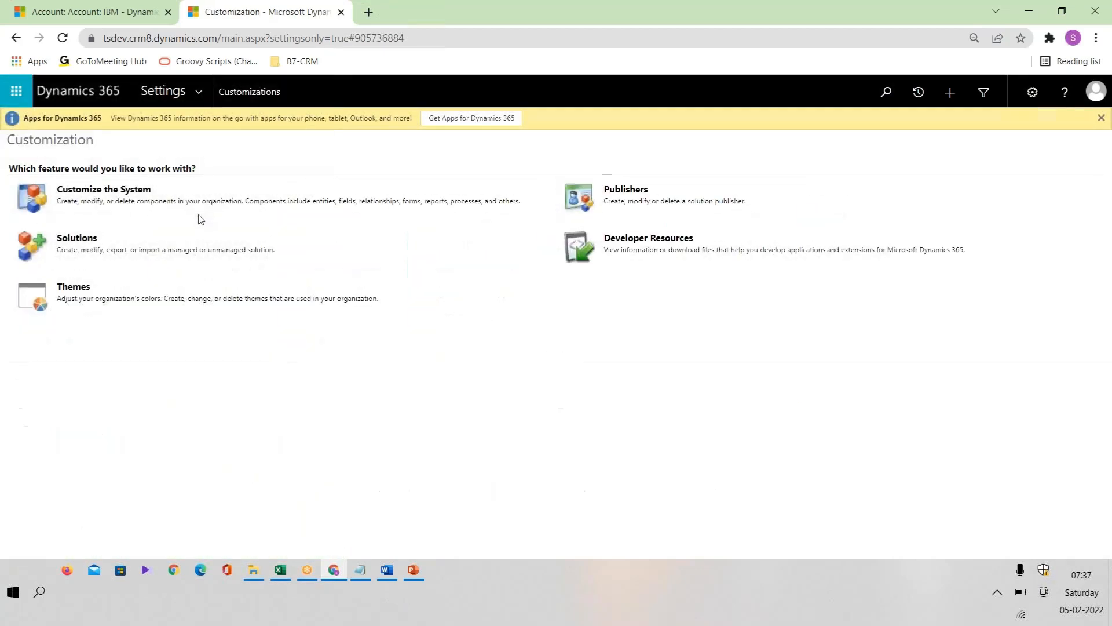
Step: Open Customize the System, expand the default solution's Entities and display the Account entity's definition
{"action": "left_click", "coordinate": [130, 194]}
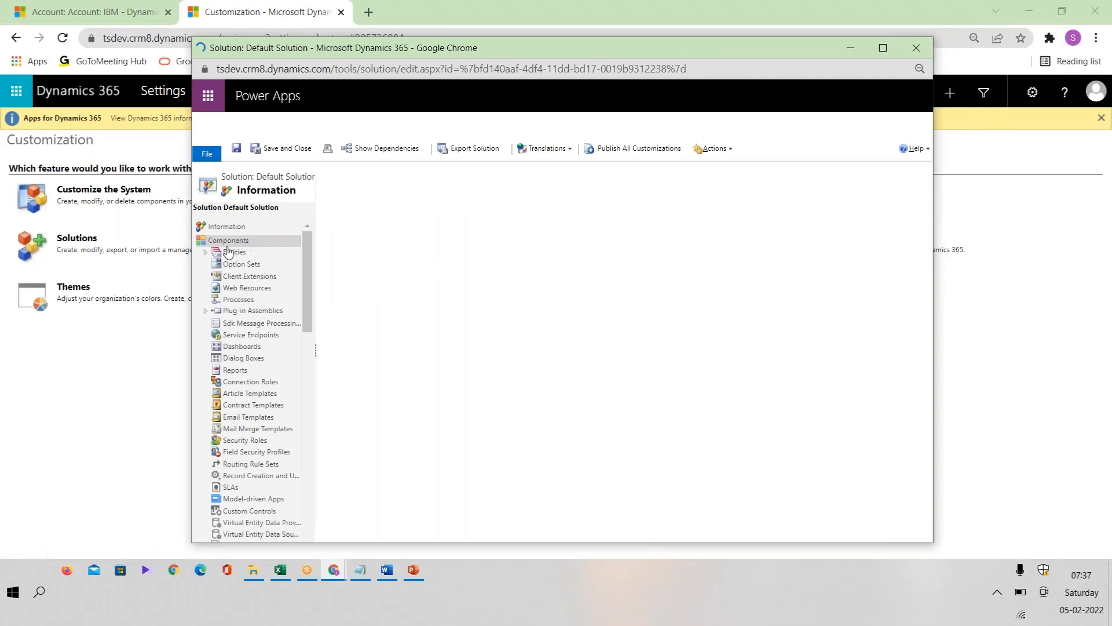
{"action": "left_click", "coordinate": [205, 255]}
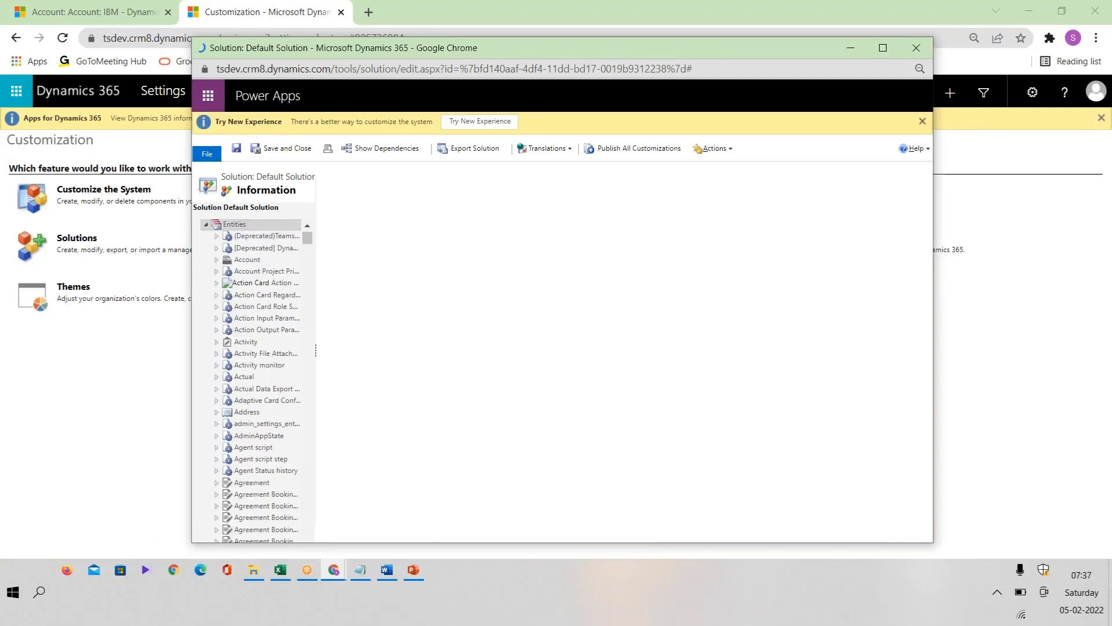
{"action": "left_click", "coordinate": [224, 262]}
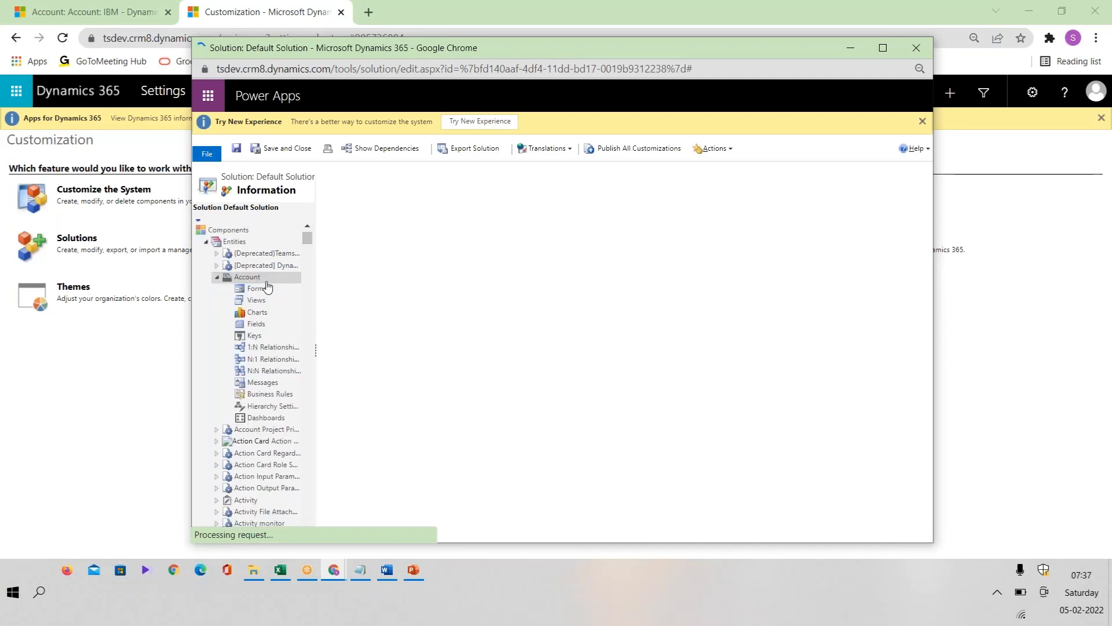
{"action": "left_click", "coordinate": [266, 282]}
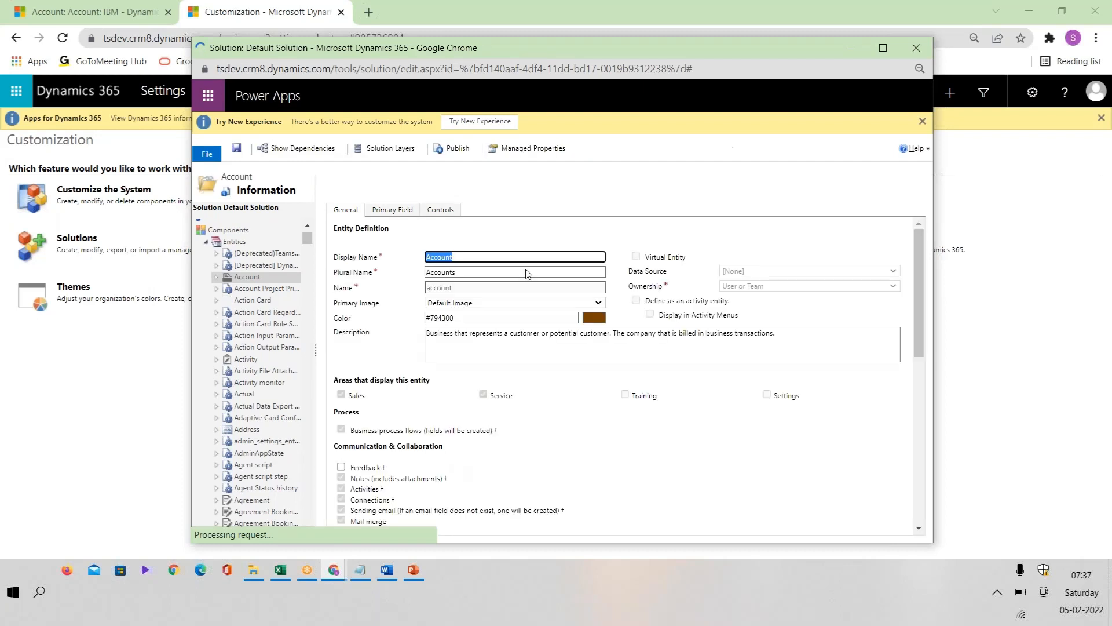
Step: Examine the Account entity's schema name and display name in its general definition
{"action": "left_click", "coordinate": [463, 289]}
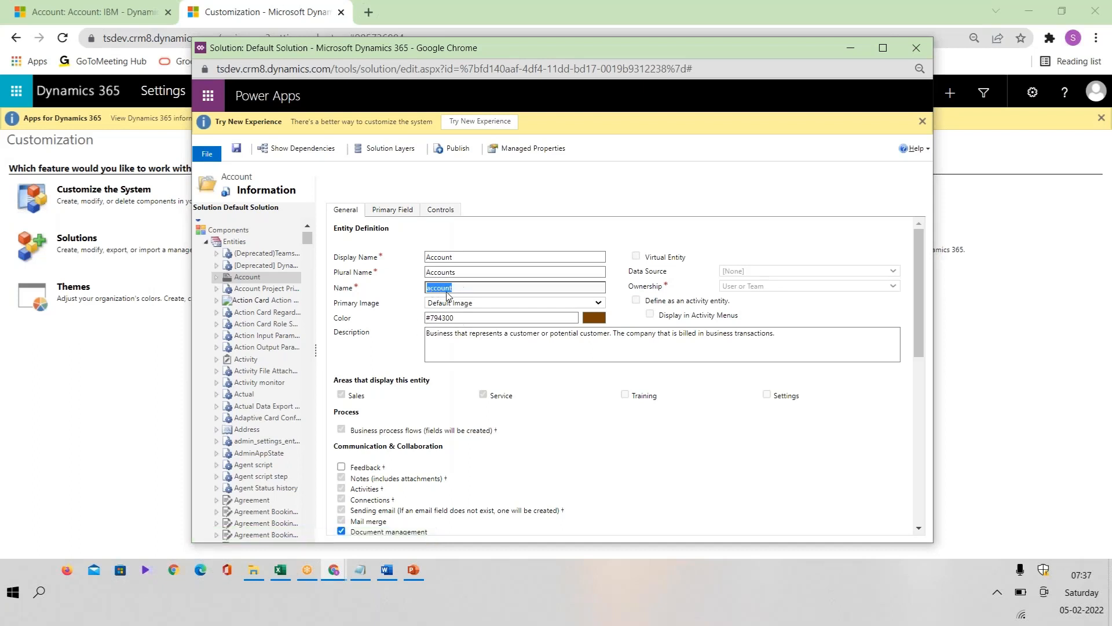
{"action": "left_click", "coordinate": [461, 290]}
{"action": "left_click", "coordinate": [463, 258]}
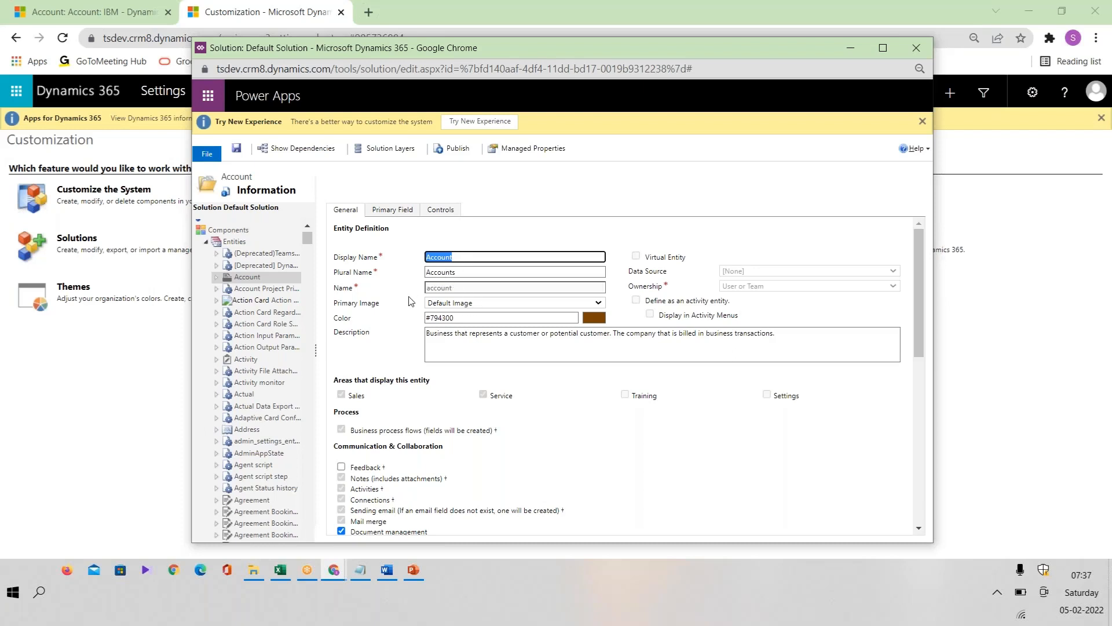
Step: Copy the Account entity's Name value, account, and paste it into cell B16 of the Forms Explanation sheet in Excel
{"action": "left_click_drag", "start_coordinate": [464, 290], "coordinate": [424, 292]}
{"action": "key", "text": "ctrl+c"}
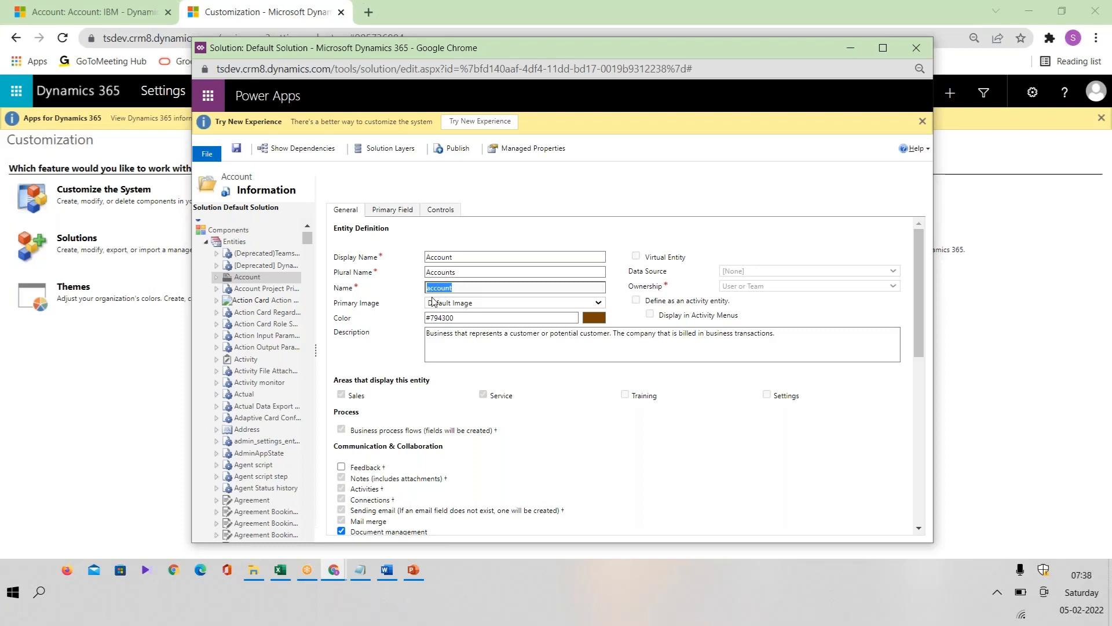
{"action": "left_click", "coordinate": [280, 569]}
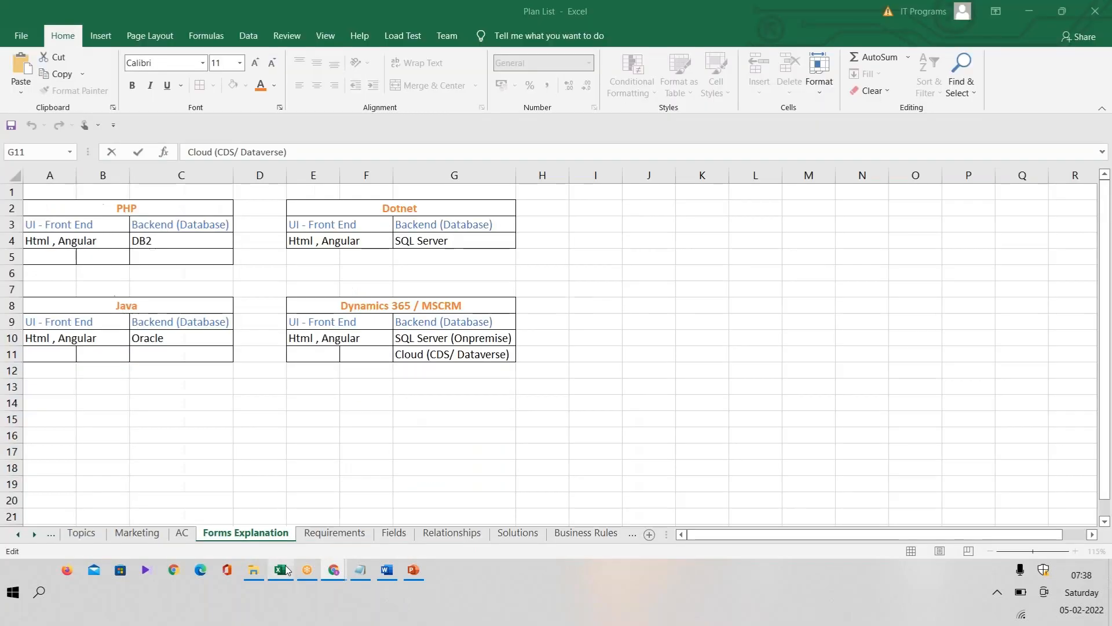
{"action": "left_click", "coordinate": [96, 439]}
{"action": "key", "text": "ctrl+v"}
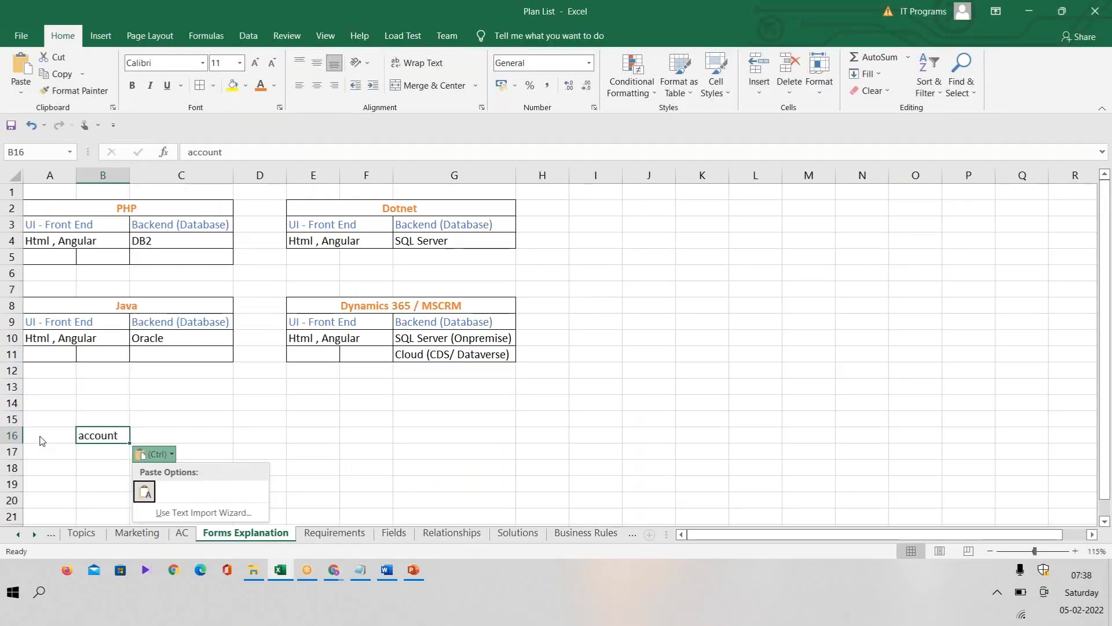
Step: Enter Account in cell A16 and the heading System in cell A15
{"action": "double_click", "coordinate": [50, 435]}
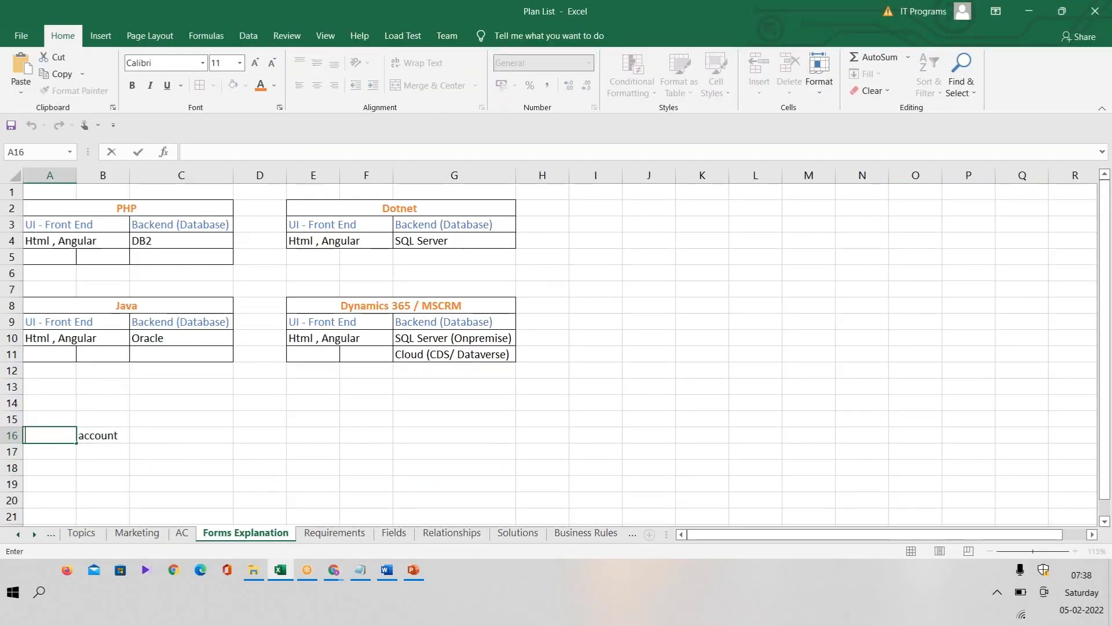
{"action": "type", "text": "CAccount"}
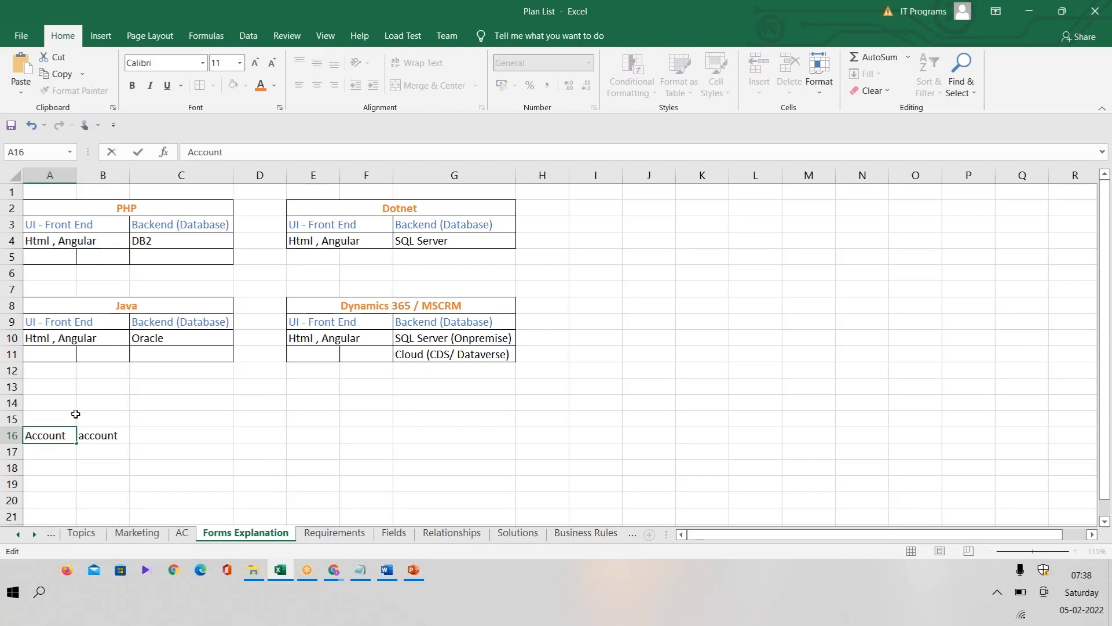
{"action": "left_click", "coordinate": [75, 414]}
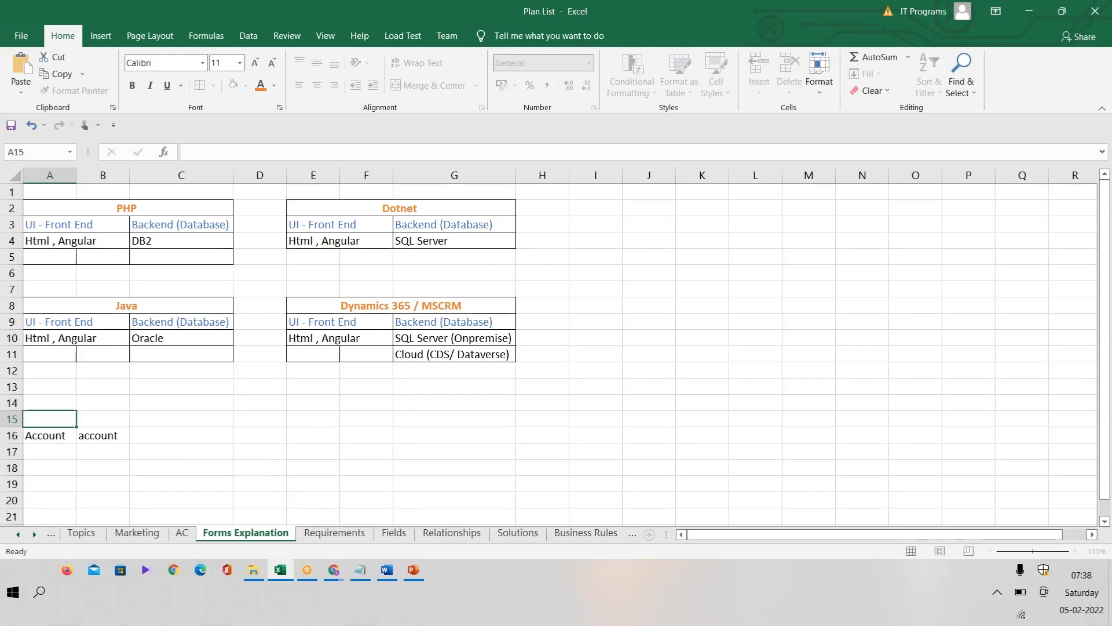
{"action": "type", "text": "System"}
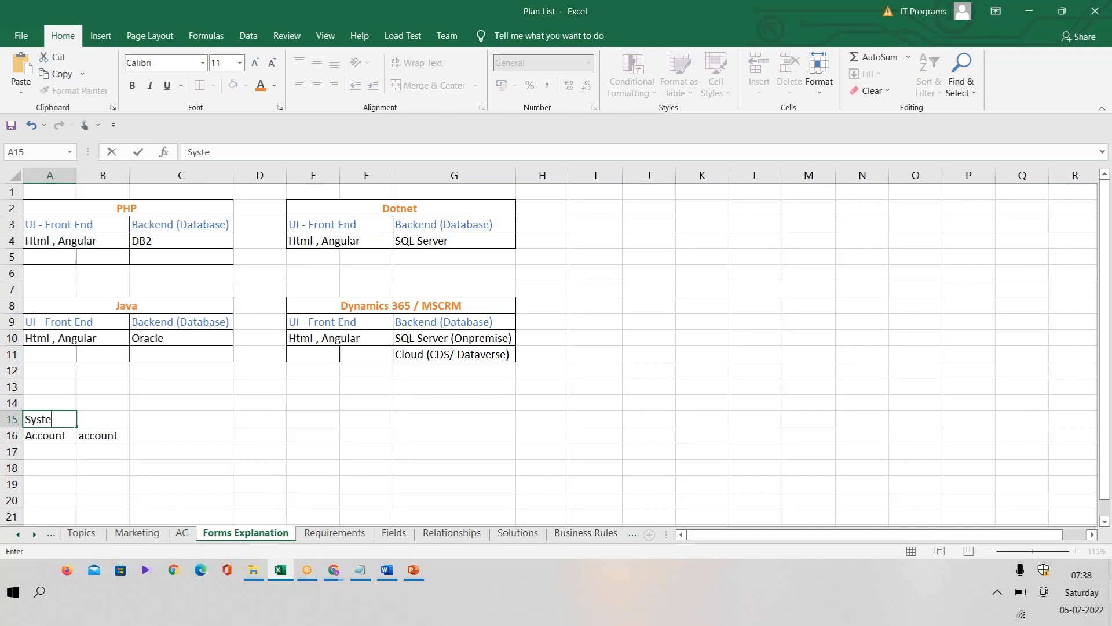
{"action": "left_click", "coordinate": [114, 437]}
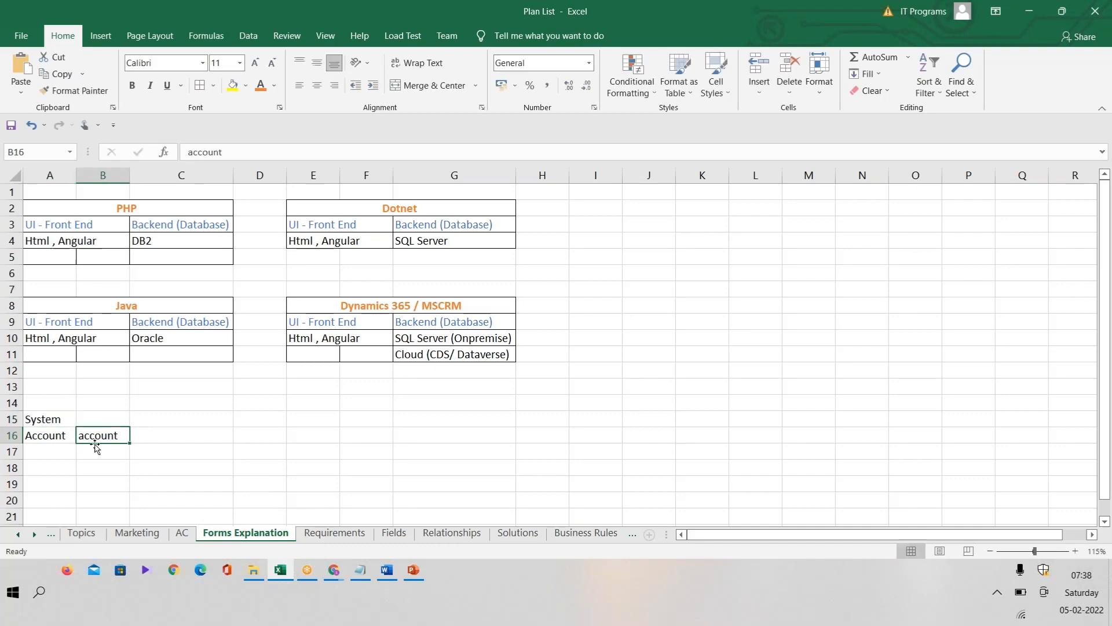
Step: Return to the Default Solution window in Chrome and display the Contact entity's definition
{"action": "key", "text": "alt+Tab"}
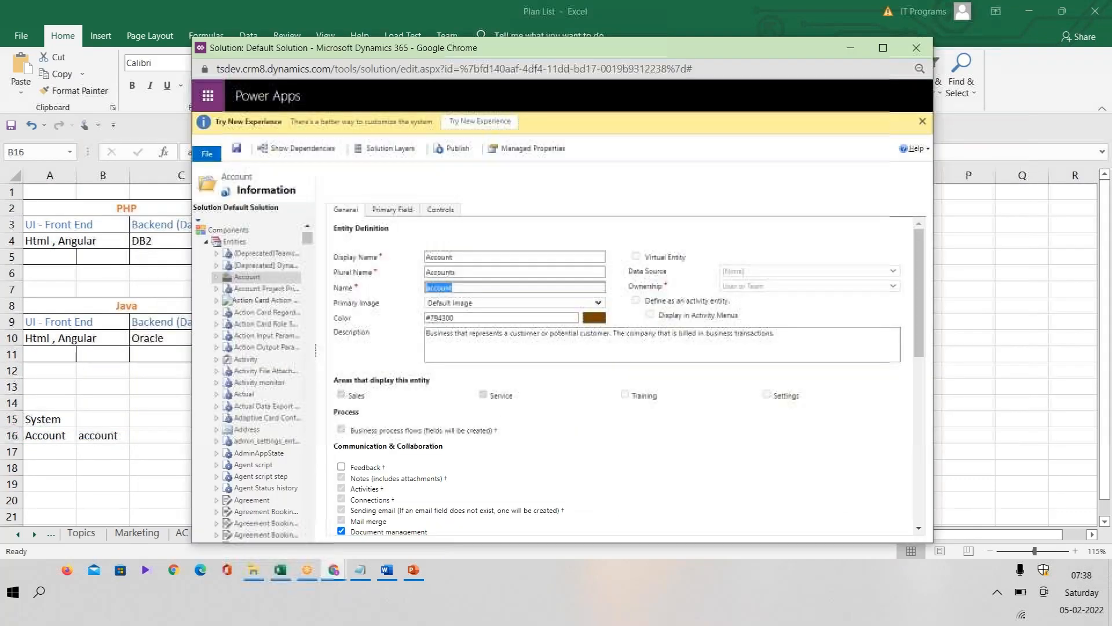
{"action": "left_click_drag", "start_coordinate": [308, 239], "coordinate": [308, 276]}
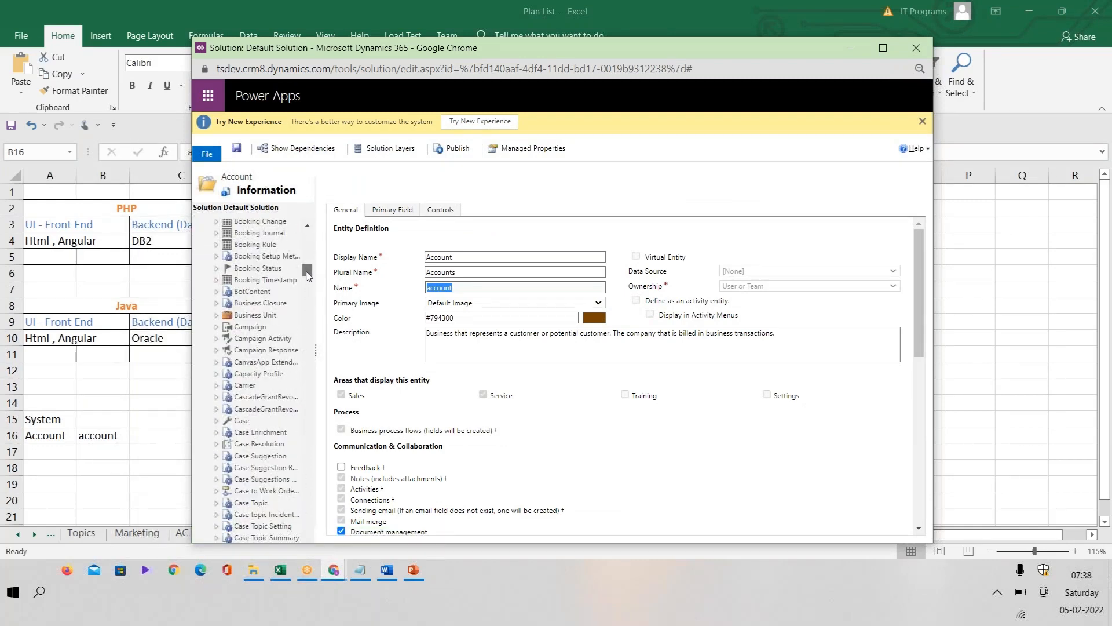
{"action": "left_click_drag", "start_coordinate": [307, 273], "coordinate": [306, 288]}
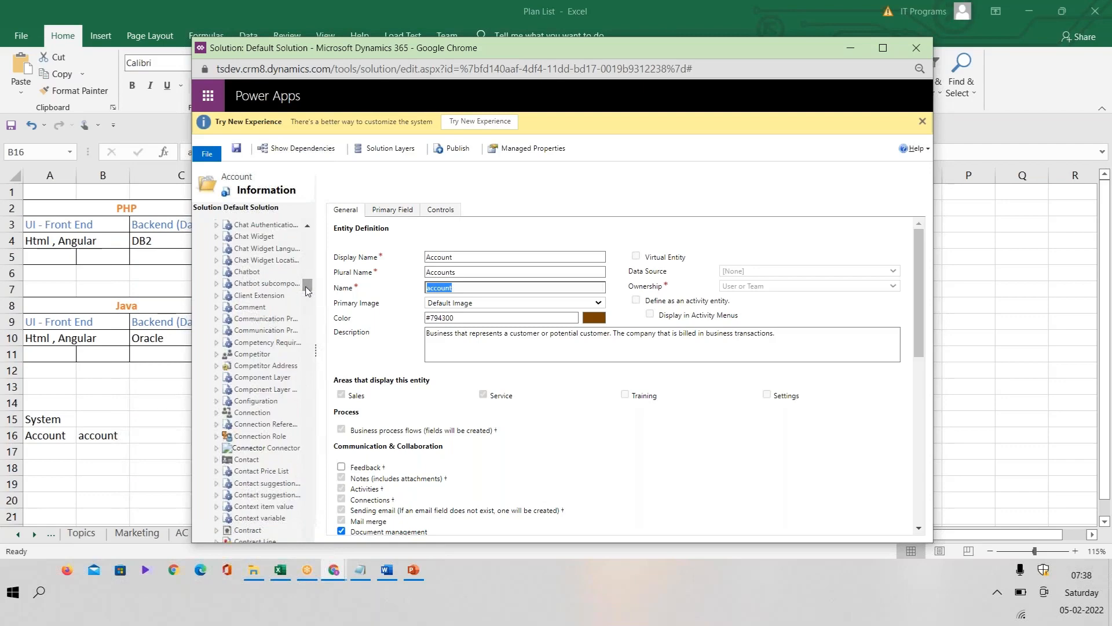
{"action": "left_click", "coordinate": [236, 464]}
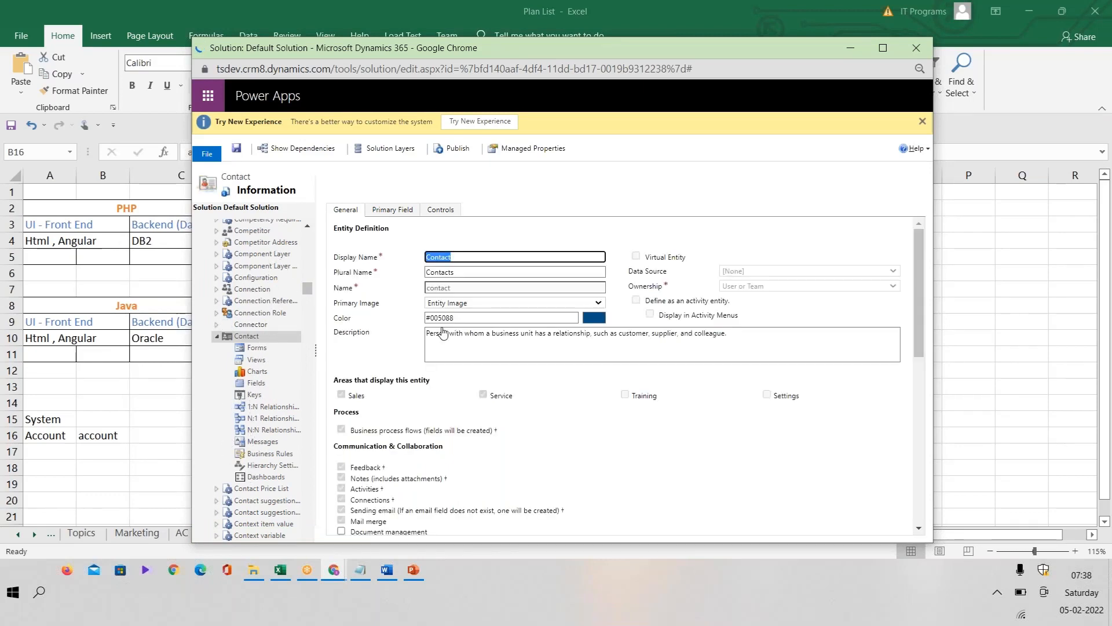
{"action": "key", "text": "Tab"}
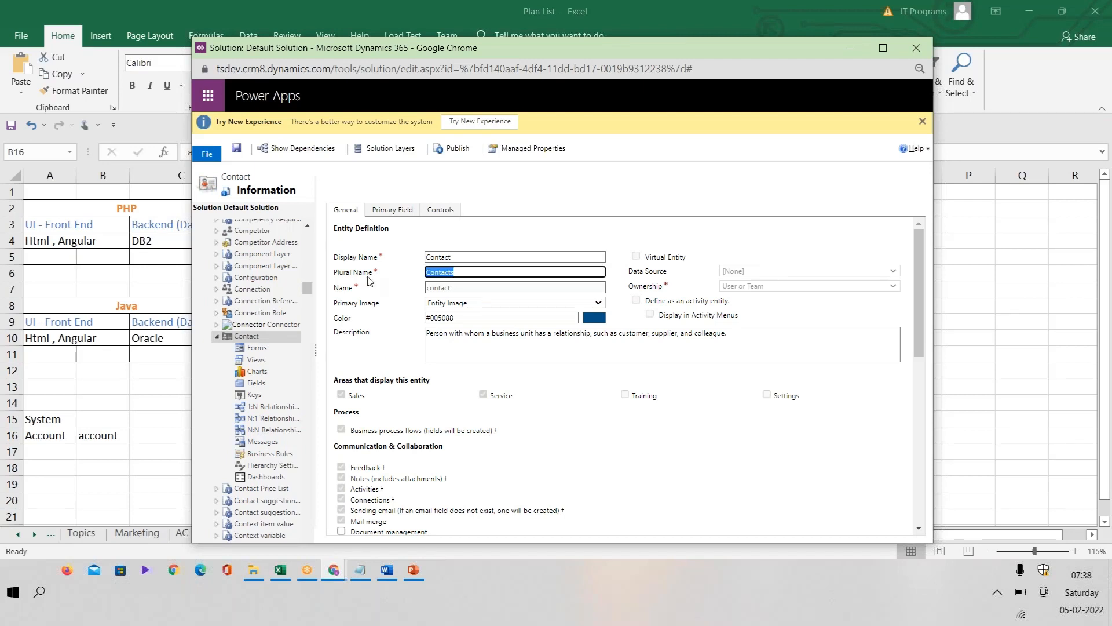
Step: Switch to Excel and enter Contact in cell A17, below Account
{"action": "double_click", "coordinate": [117, 436]}
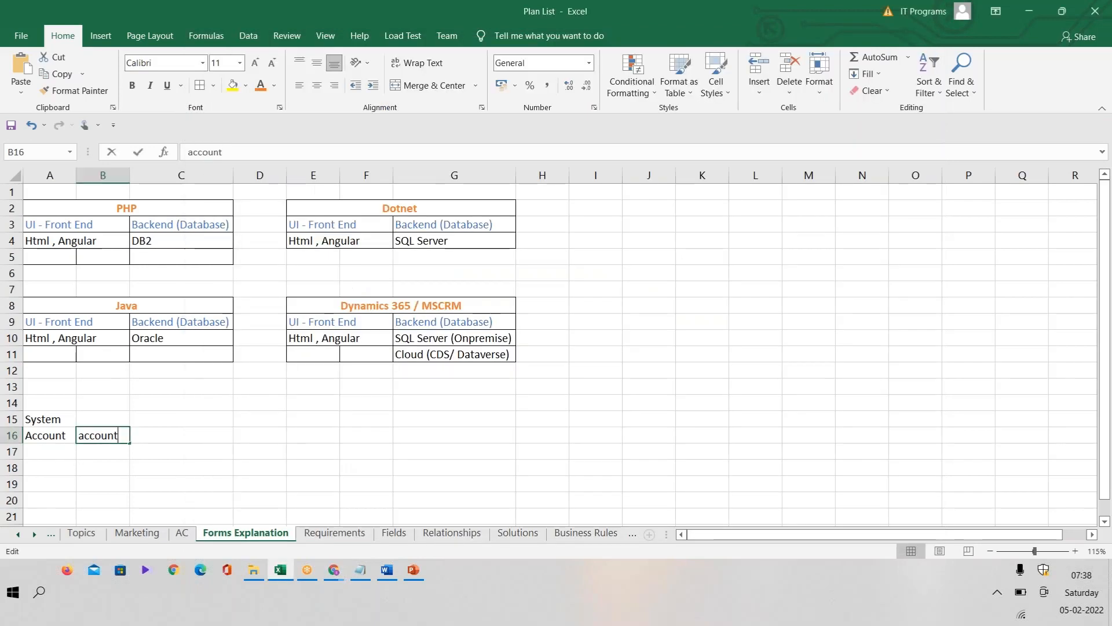
{"action": "left_click", "coordinate": [61, 447]}
{"action": "type", "text": "Contacts"}
{"action": "key", "text": "BackSpace"}
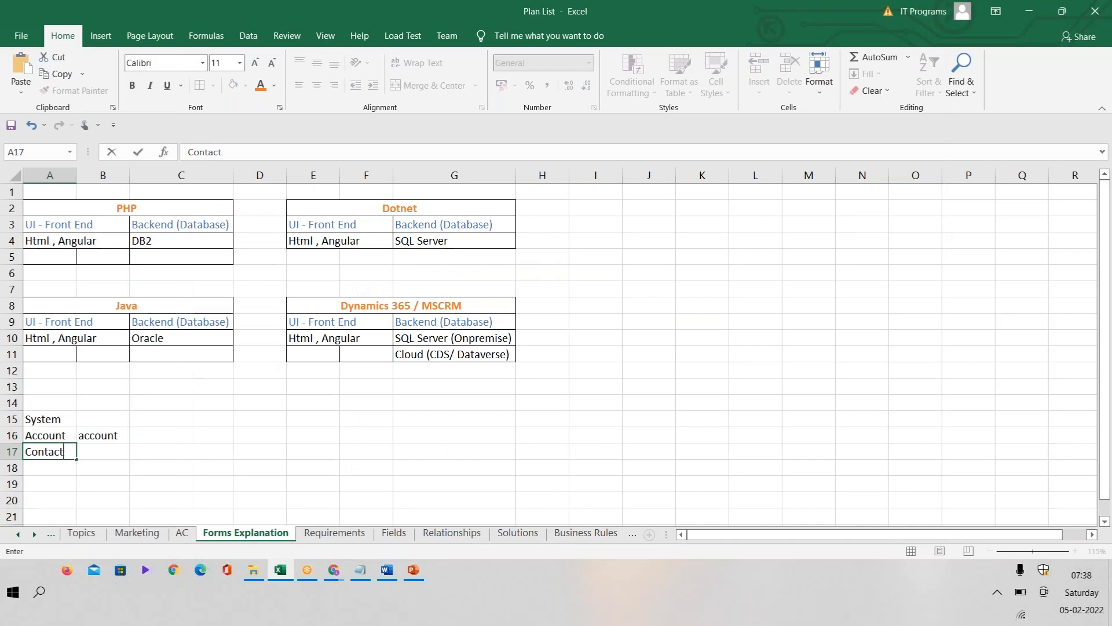
Step: Copy the Contact entity's Name value, contact, from the solution window and paste it into cell B17 in Excel
{"action": "key", "text": "alt+Tab"}
{"action": "left_click_drag", "start_coordinate": [453, 288], "coordinate": [432, 298]}
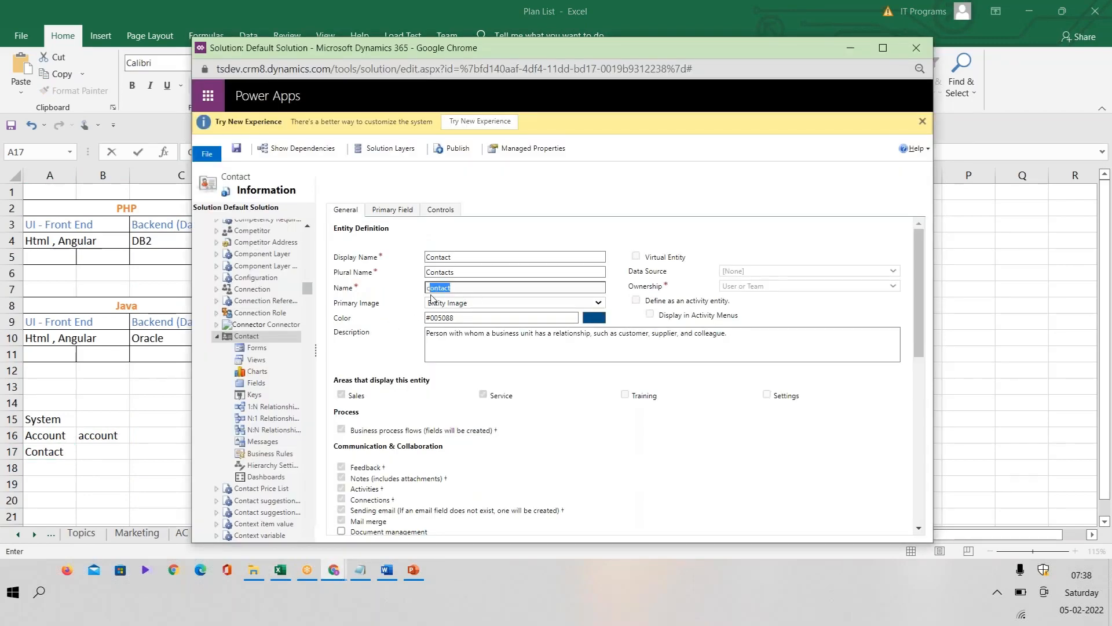
{"action": "key", "text": "alt+Tab"}
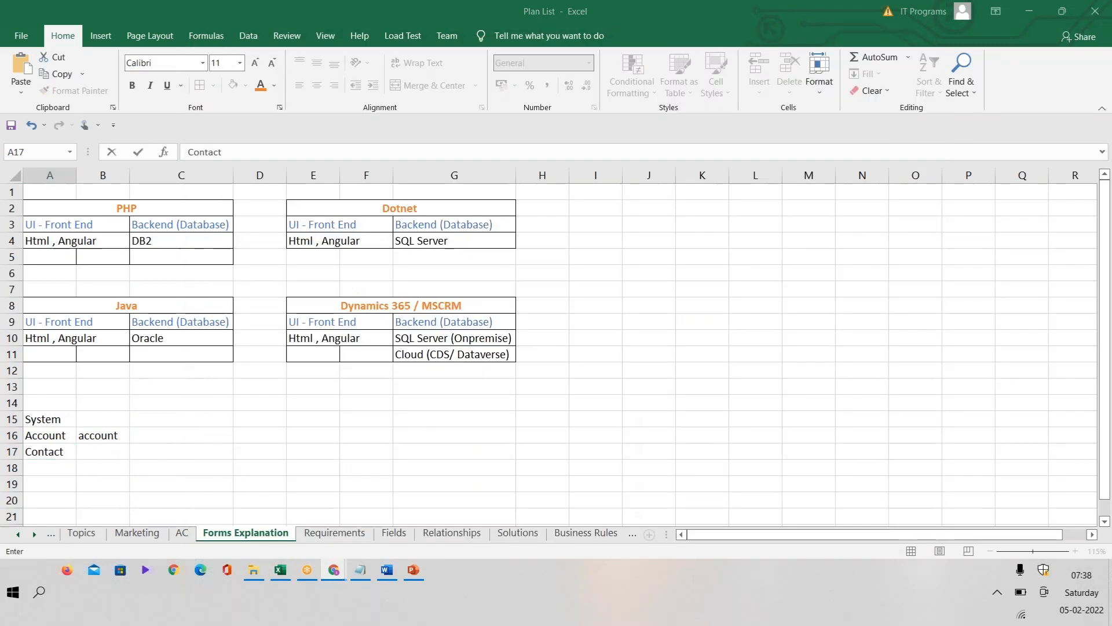
{"action": "left_click", "coordinate": [105, 453]}
{"action": "left_click", "coordinate": [118, 454]}
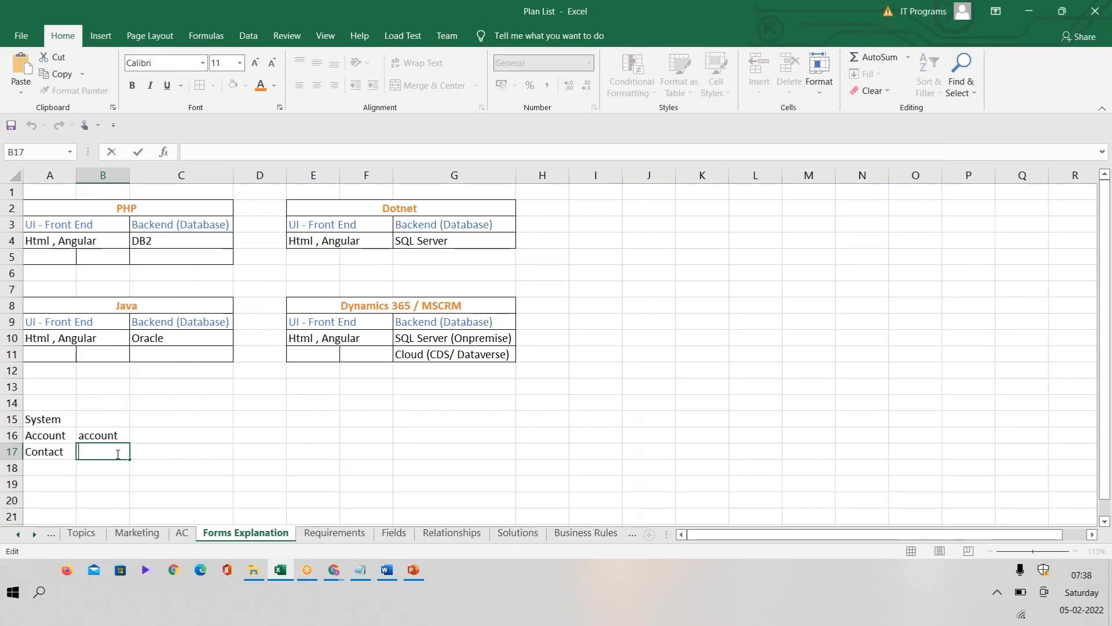
{"action": "key", "text": "alt+Tab"}
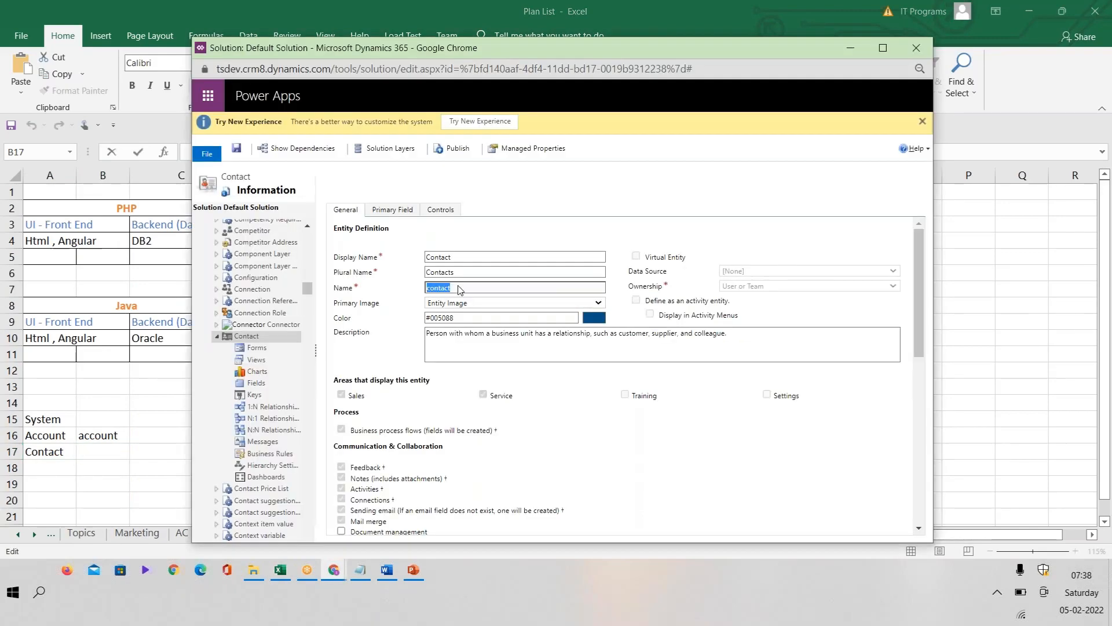
{"action": "key", "text": "alt+Tab"}
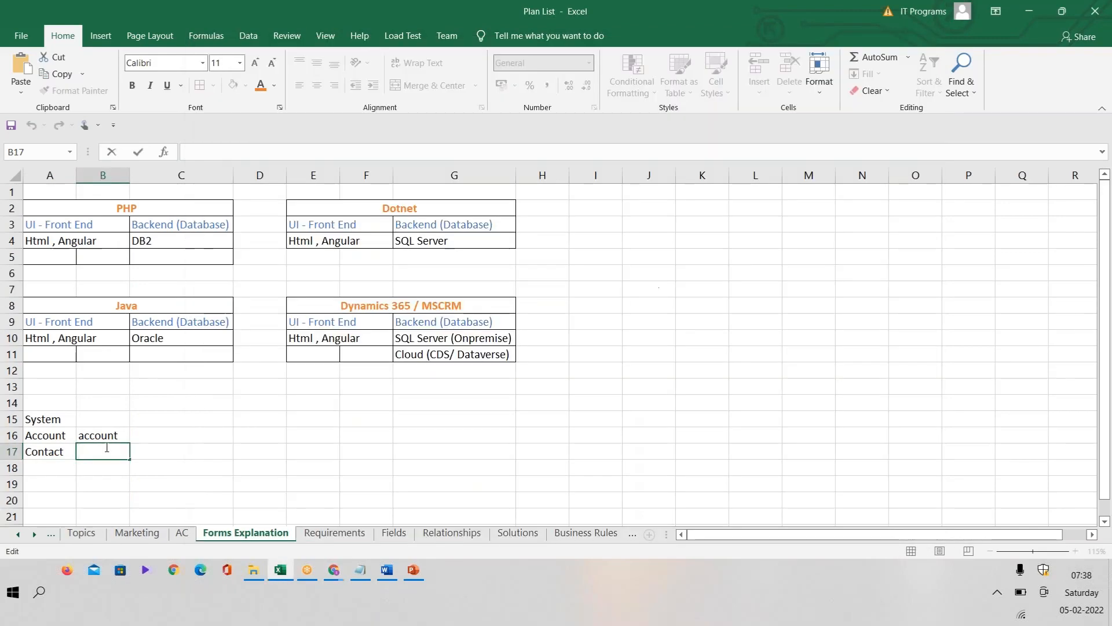
{"action": "type", "text": "contact"}
{"action": "left_click", "coordinate": [94, 494]}
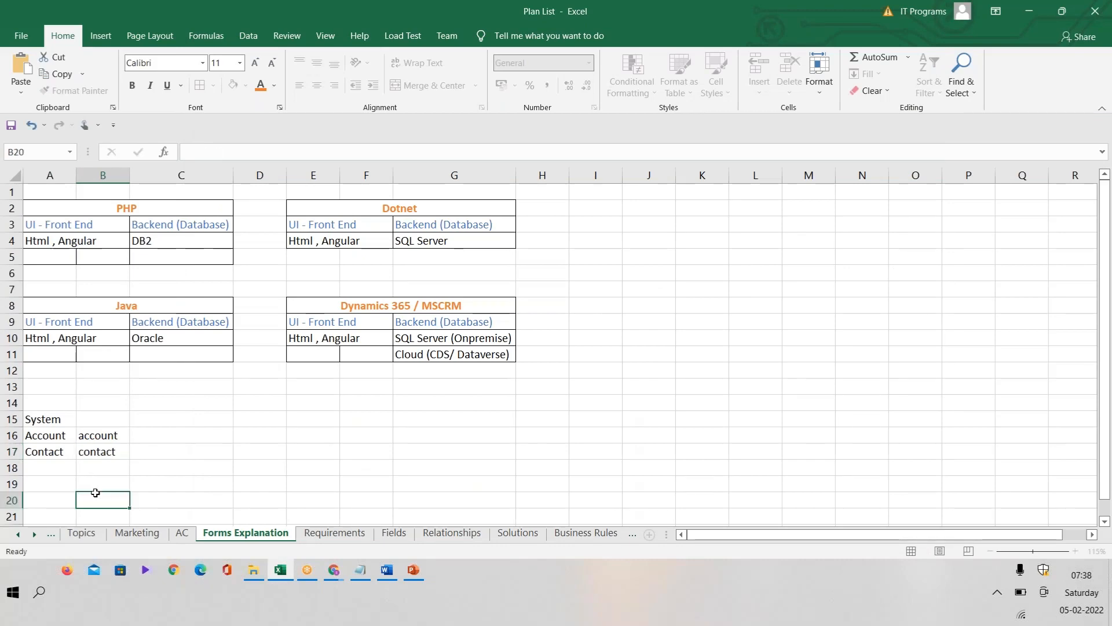
Step: Collapse the Contact entity in the solution's component tree, then switch to PowerPoint and highlight "custom" in the custom entities item
{"action": "key", "text": "alt+Tab"}
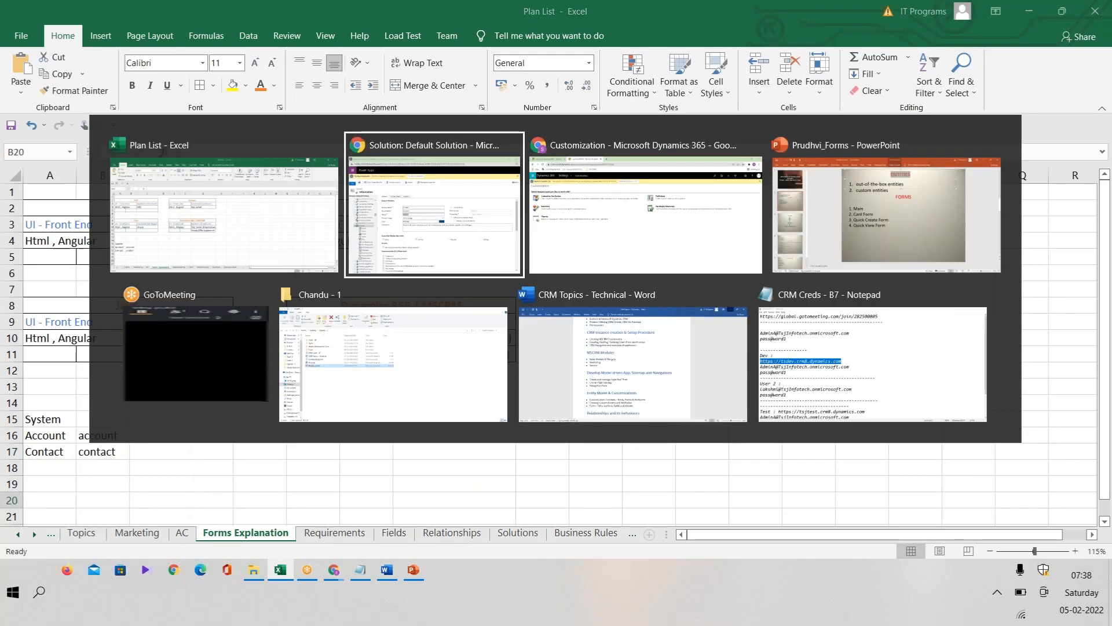
{"action": "left_click", "coordinate": [219, 339]}
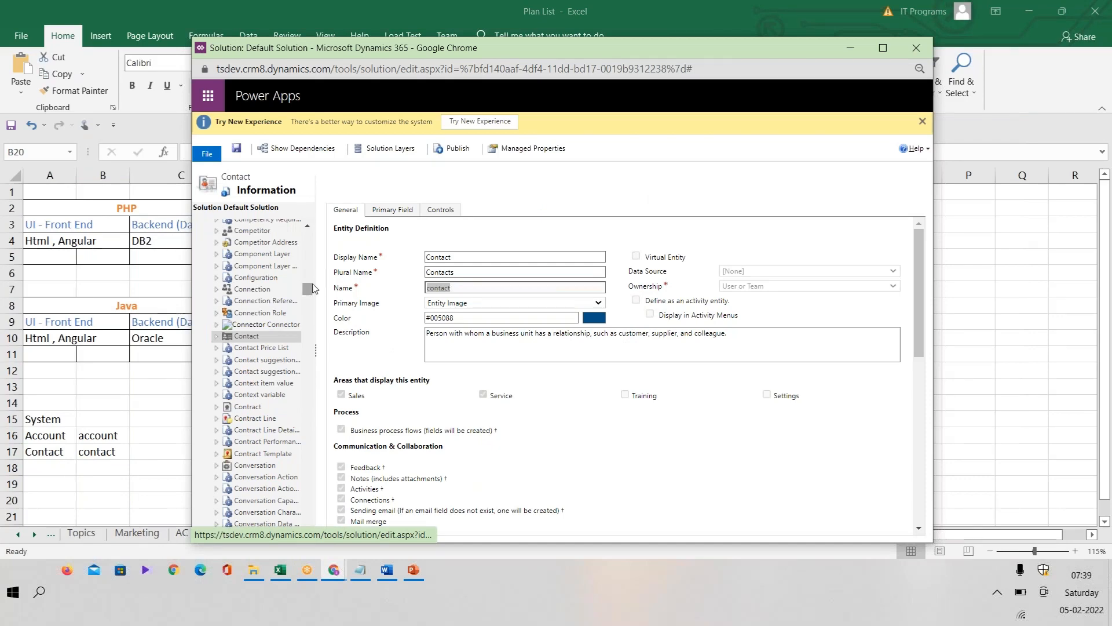
{"action": "left_click_drag", "start_coordinate": [308, 284], "coordinate": [318, 232]}
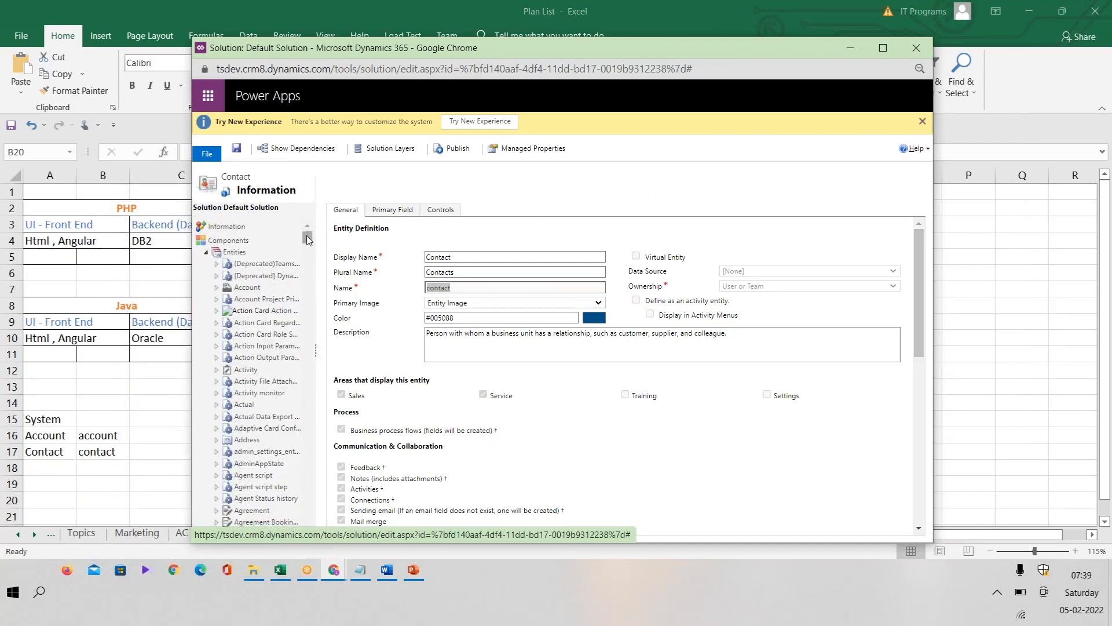
{"action": "mouse_move", "coordinate": [307, 238]}
{"action": "left_mouse_down"}
{"action": "mouse_move", "coordinate": [288, 503]}
{"action": "mouse_move", "coordinate": [303, 223]}
{"action": "left_mouse_up"}
{"action": "left_click", "coordinate": [413, 569]}
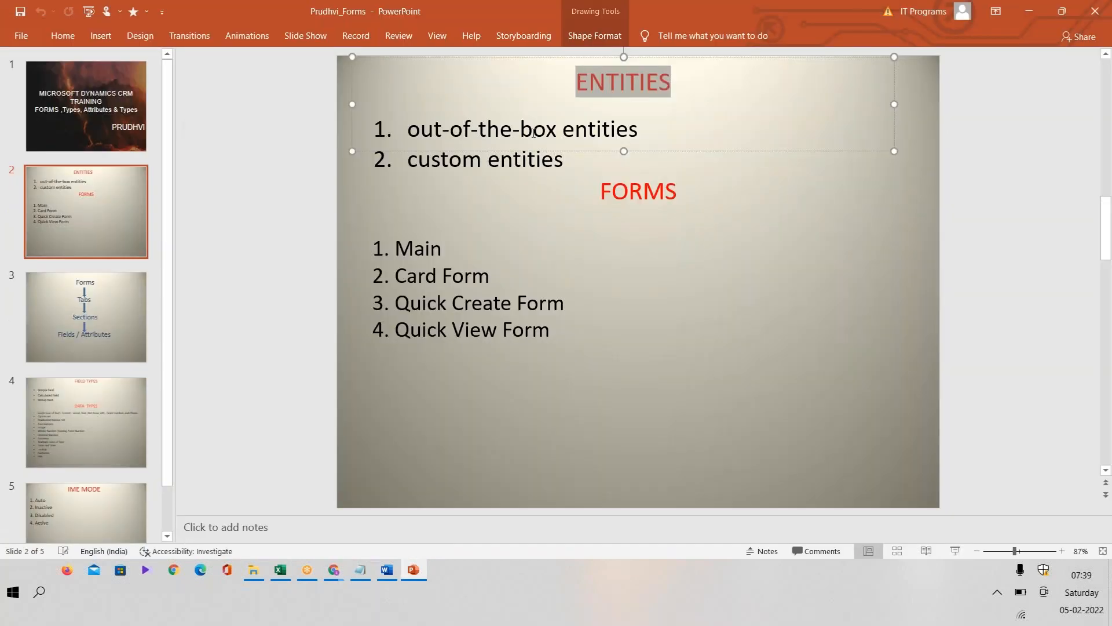
{"action": "left_click", "coordinate": [479, 162]}
{"action": "double_click", "coordinate": [479, 162]}
Step: Return to the Default Solution window, maximize it, collapse the Entities node and display the list of all components
{"action": "key", "text": "alt+Tab"}
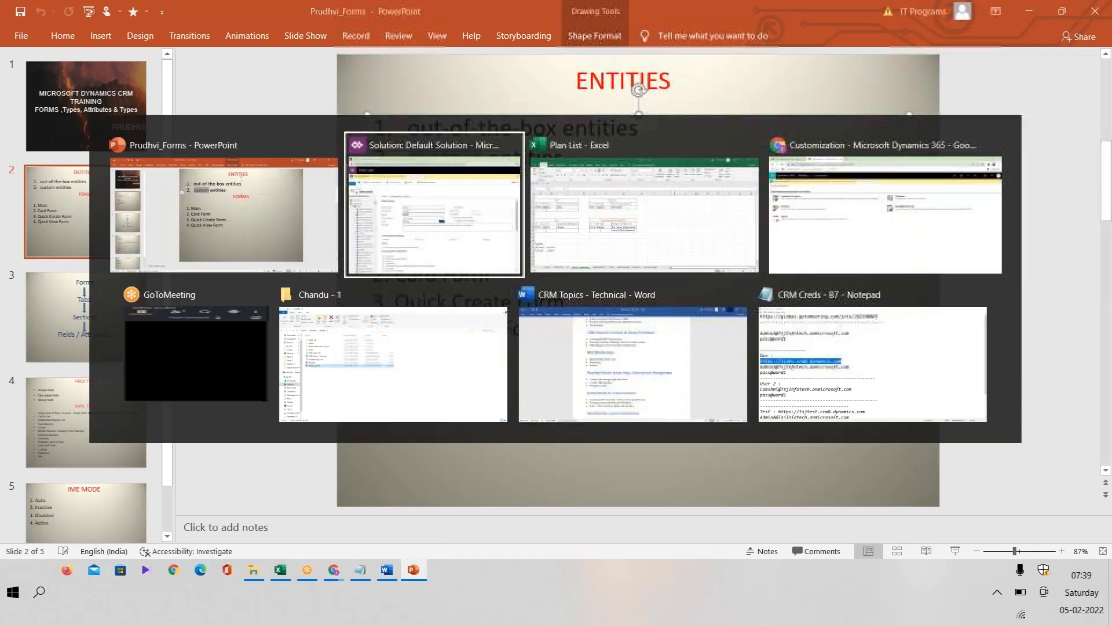
{"action": "left_click", "coordinate": [883, 47]}
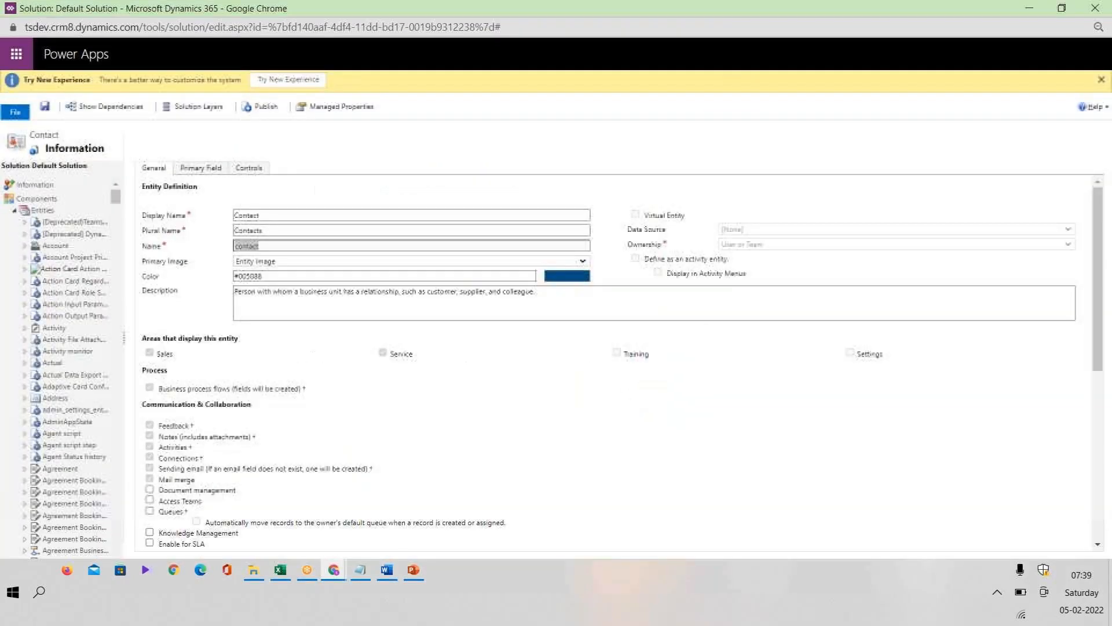
{"action": "left_click", "coordinate": [14, 211]}
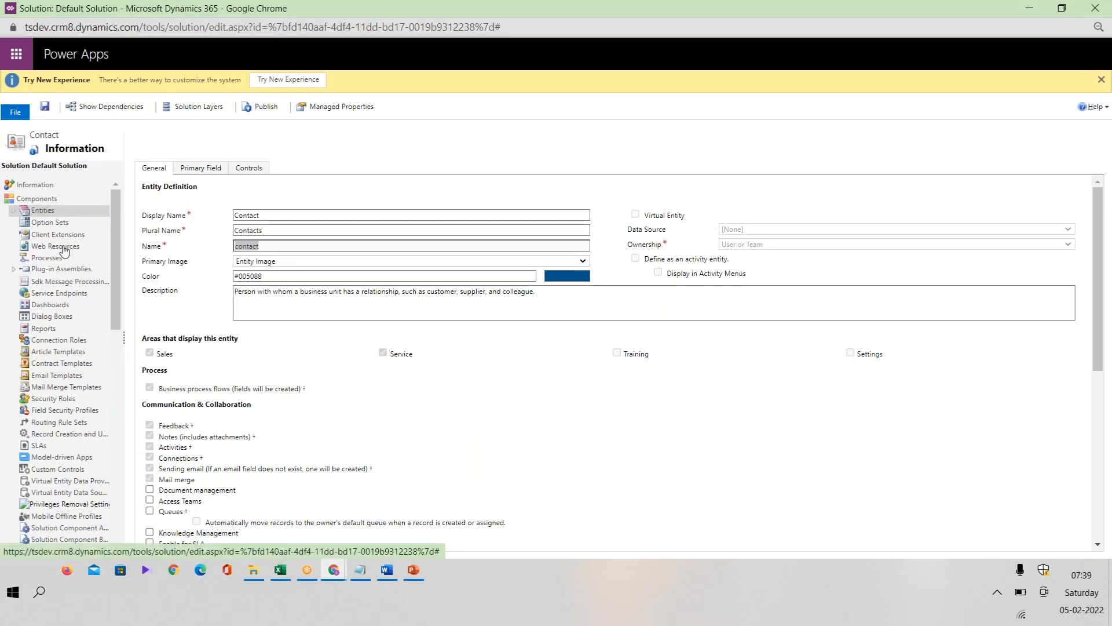
{"action": "left_click", "coordinate": [16, 212]}
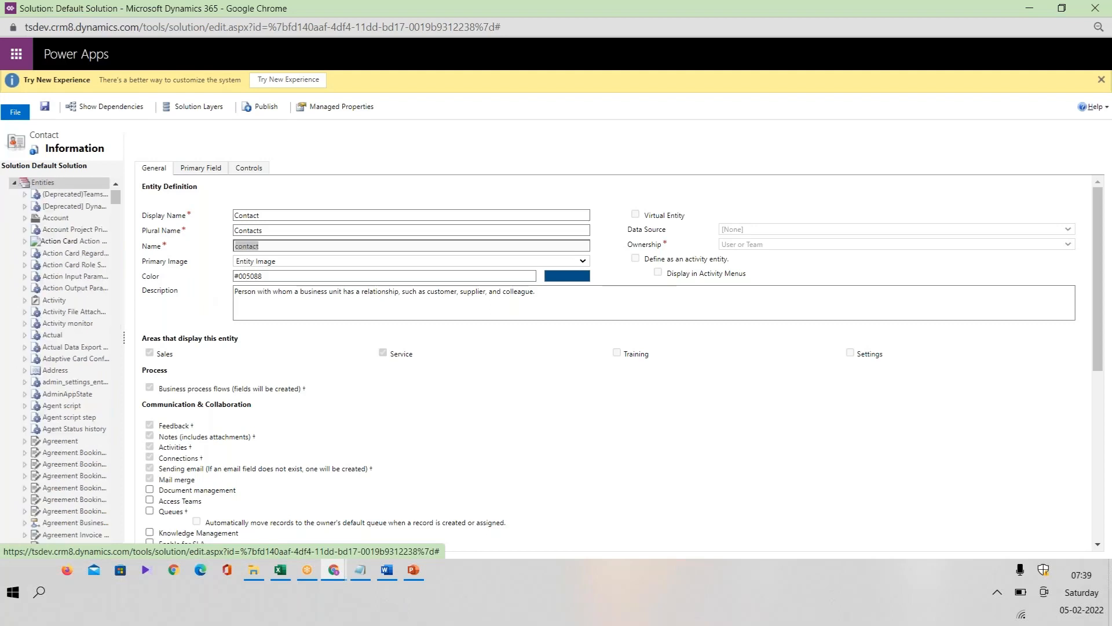
{"action": "left_click", "coordinate": [14, 186]}
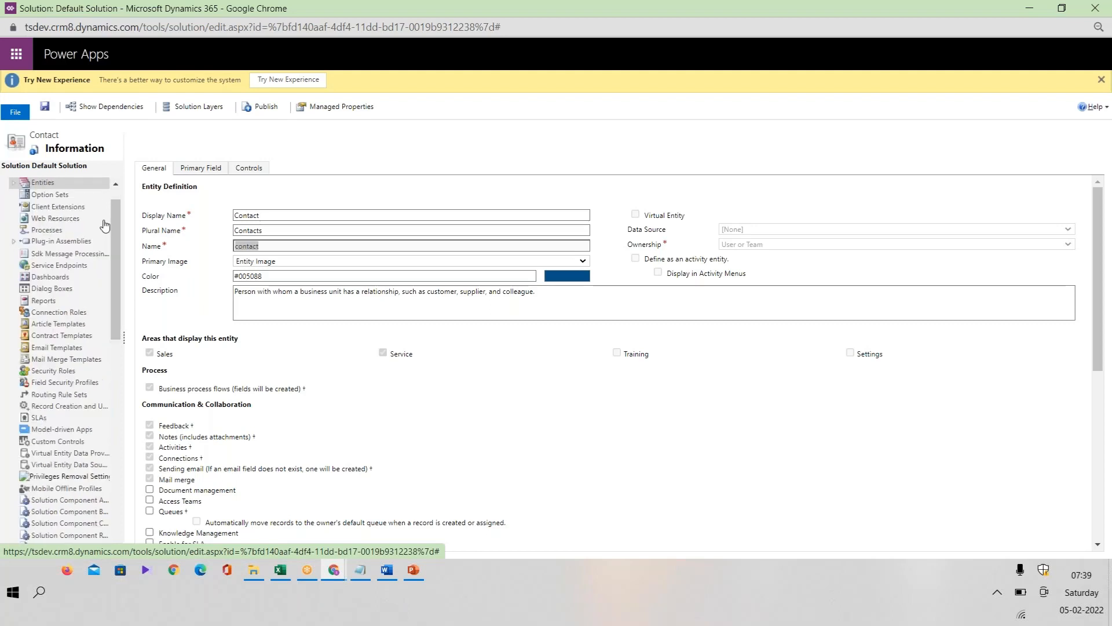
{"action": "left_click", "coordinate": [47, 200]}
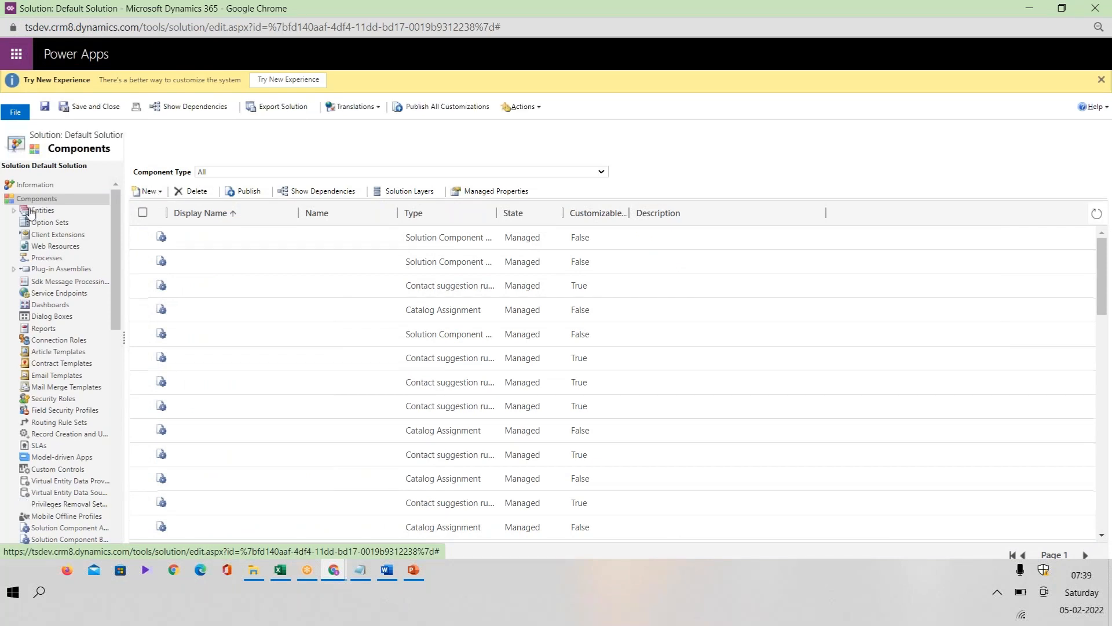
Step: Start a new entity in the Default Solution with display name Volume, plural name Volumes and name new_volume
{"action": "left_click", "coordinate": [156, 192]}
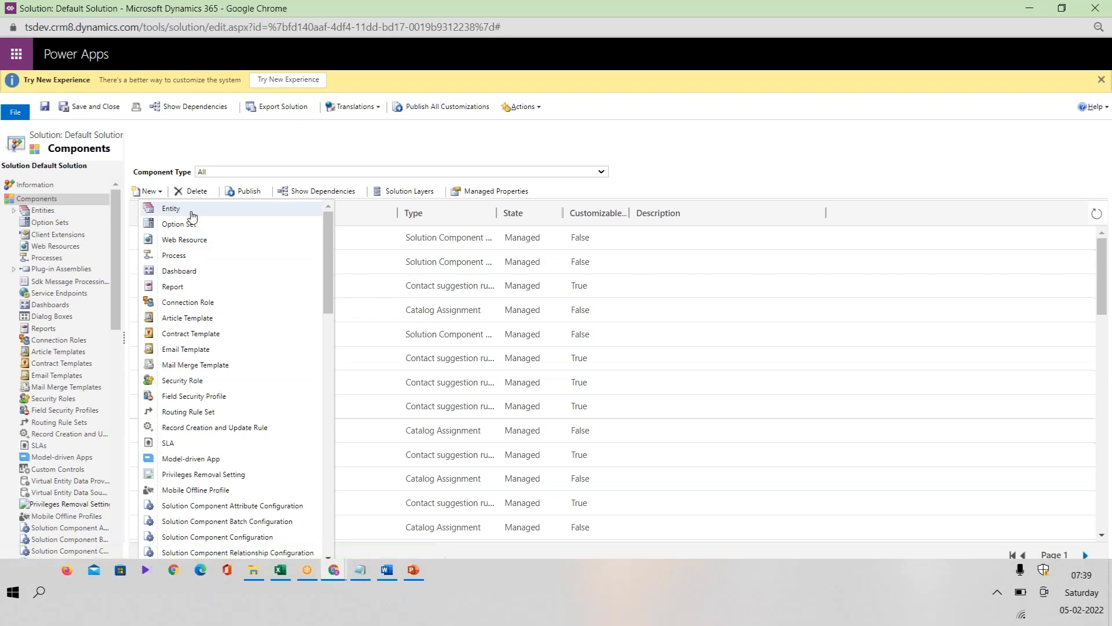
{"action": "left_click", "coordinate": [172, 209]}
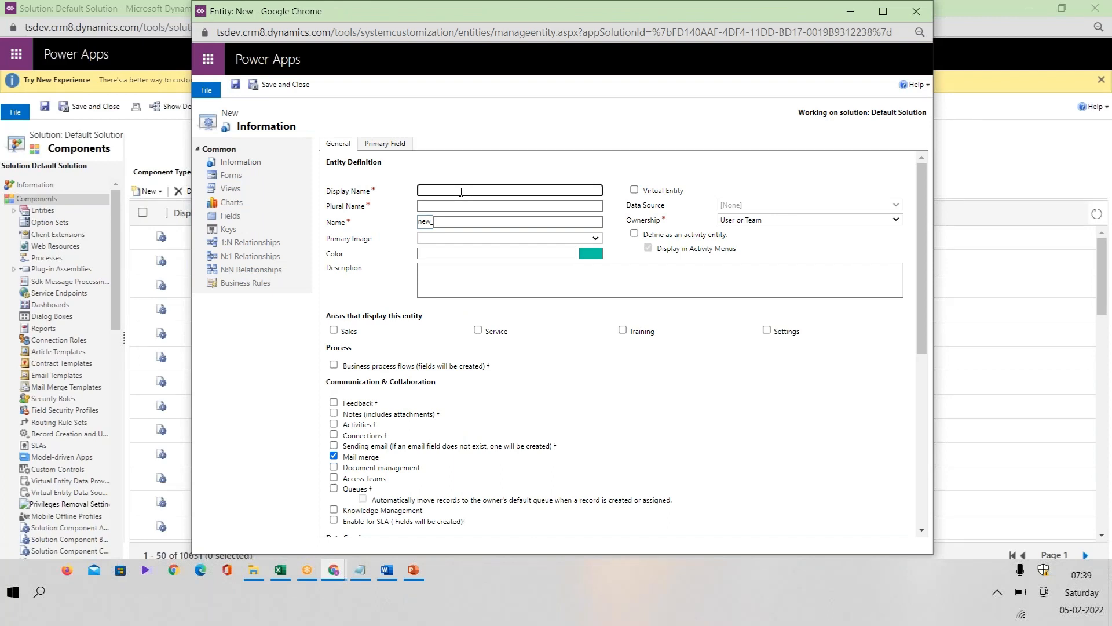
{"action": "double_click", "coordinate": [426, 222]}
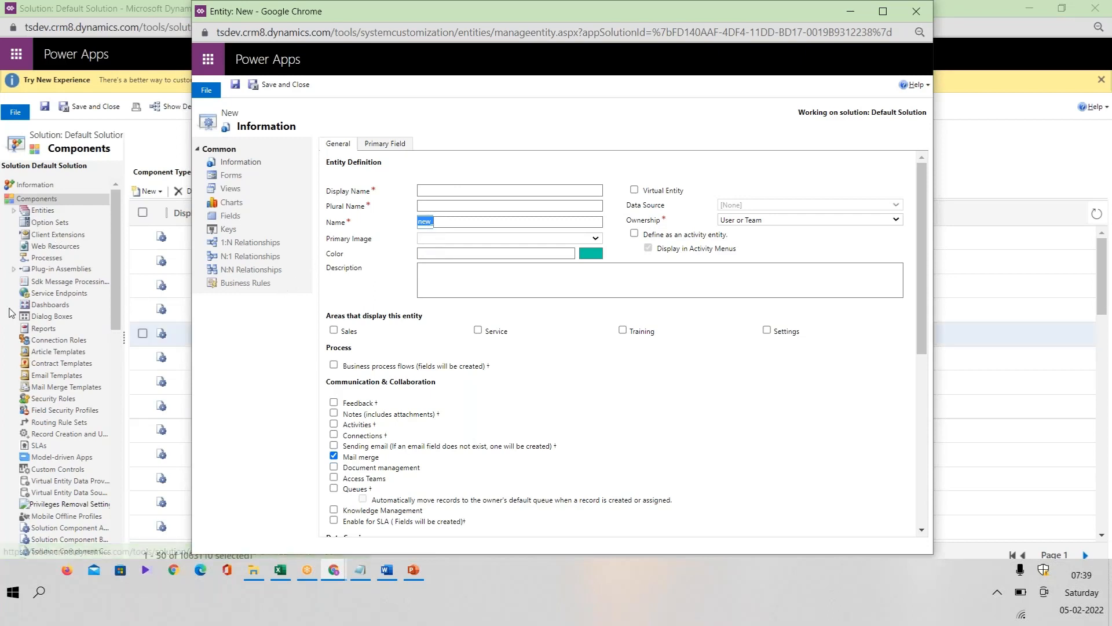
{"action": "left_click", "coordinate": [496, 189]}
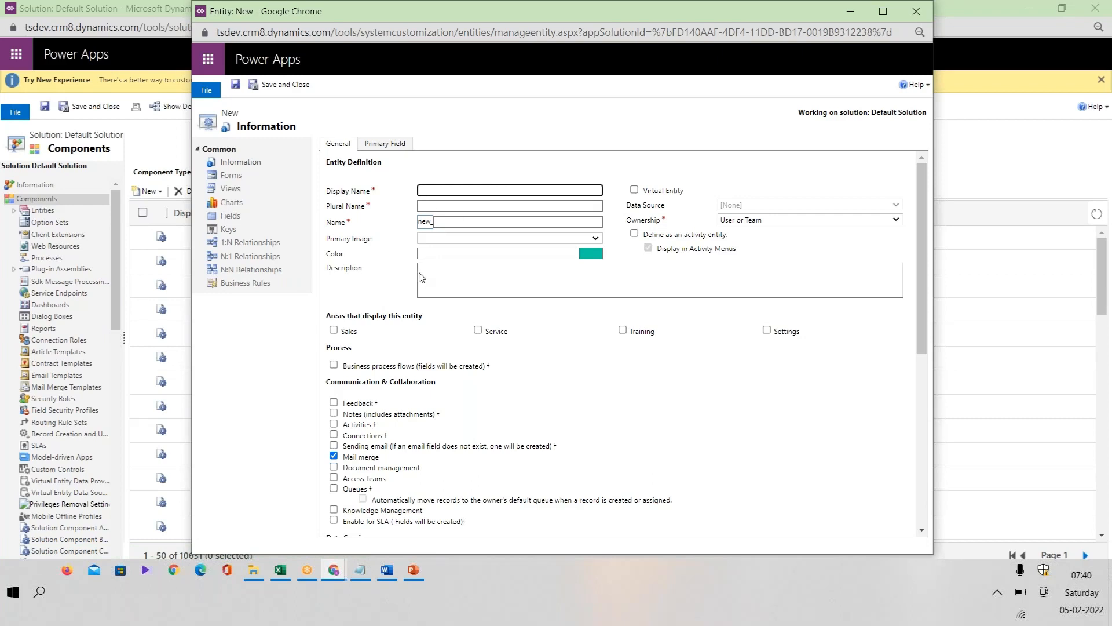
{"action": "left_click", "coordinate": [475, 206]}
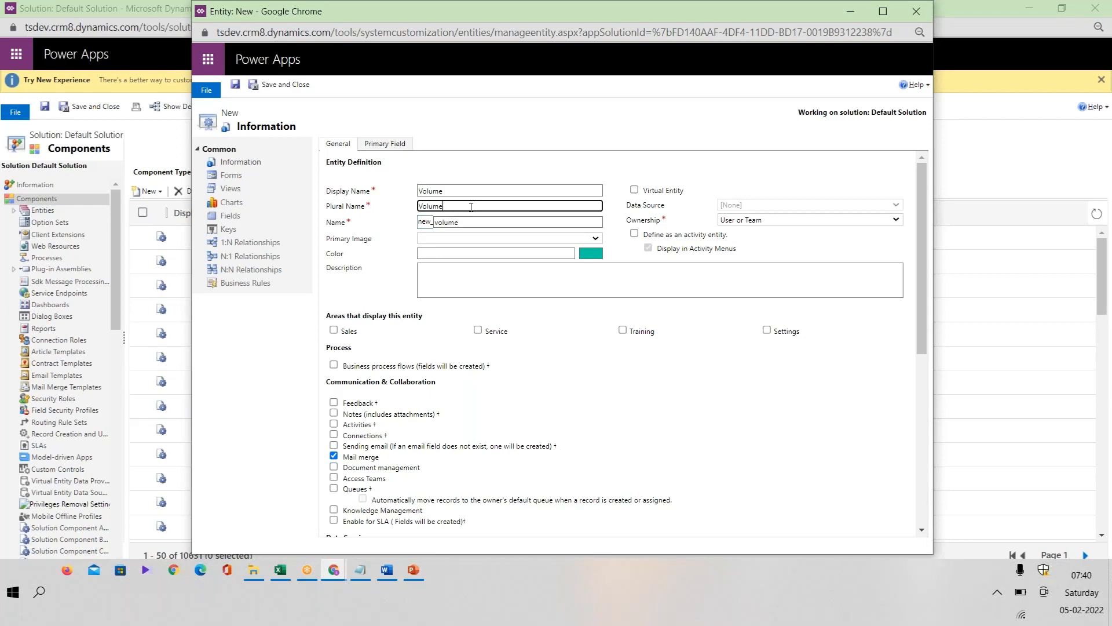
{"action": "left_click_drag", "start_coordinate": [418, 223], "coordinate": [434, 222]}
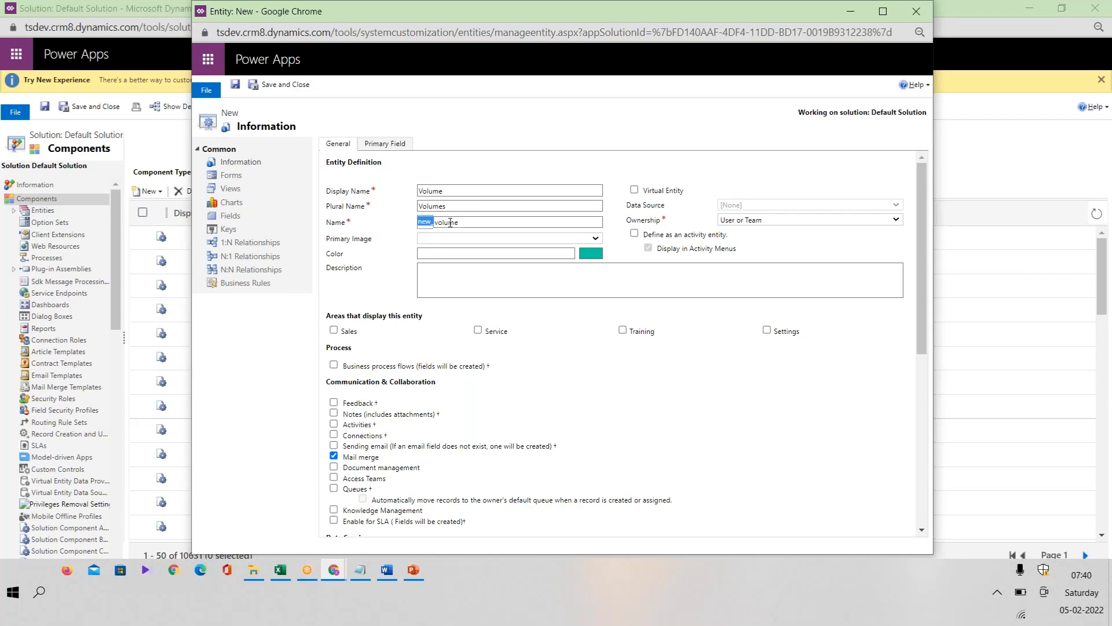
{"action": "double_click", "coordinate": [462, 222]}
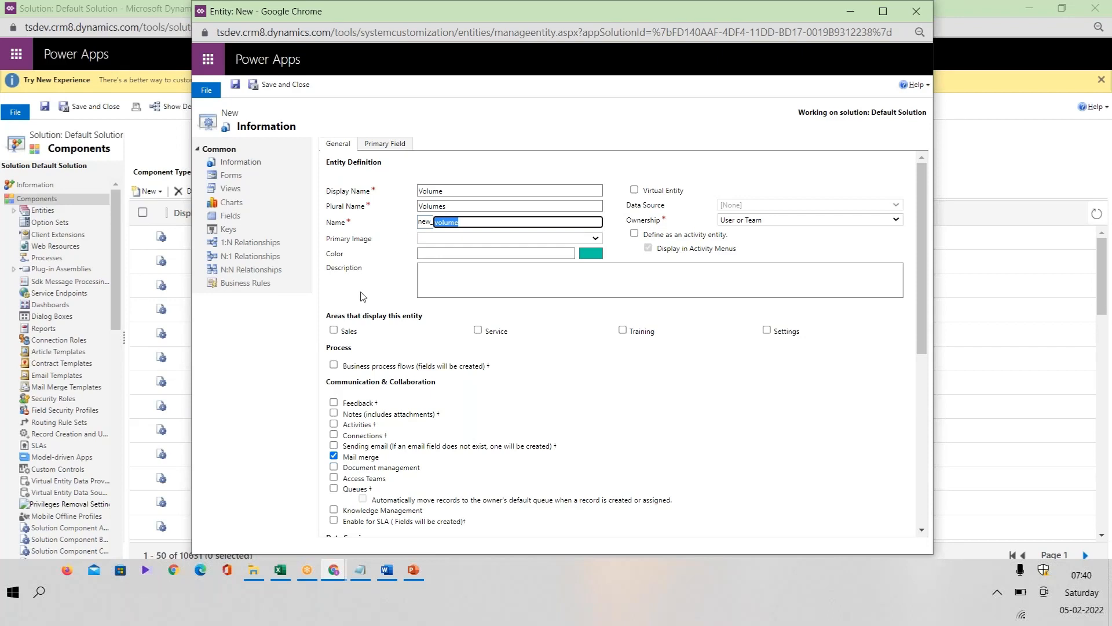
Step: Save the new Volume entity, waiting through the unresponsive page prompts, and close its definition window
{"action": "left_click", "coordinate": [236, 86]}
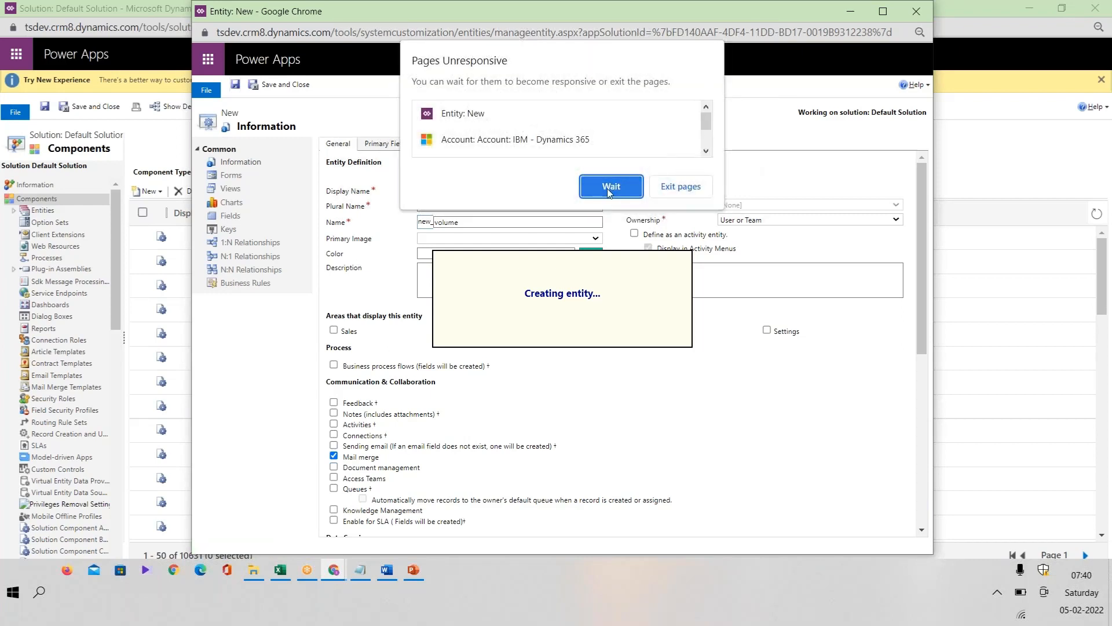
{"action": "left_click", "coordinate": [605, 187]}
{"action": "left_click", "coordinate": [626, 189]}
{"action": "left_click", "coordinate": [617, 187]}
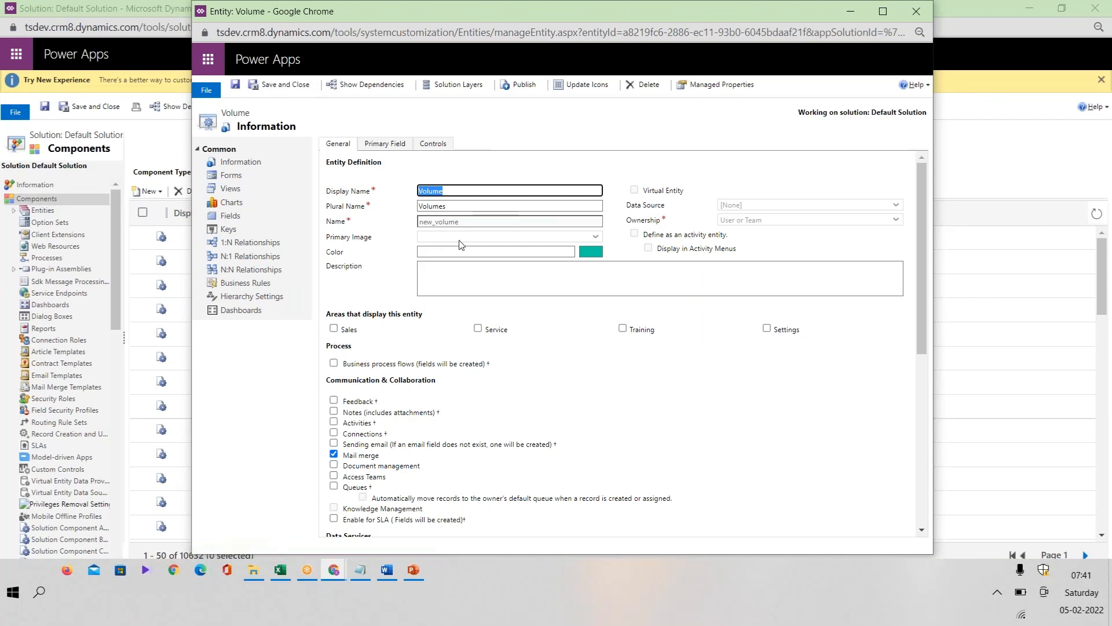
{"action": "left_click", "coordinate": [459, 189]}
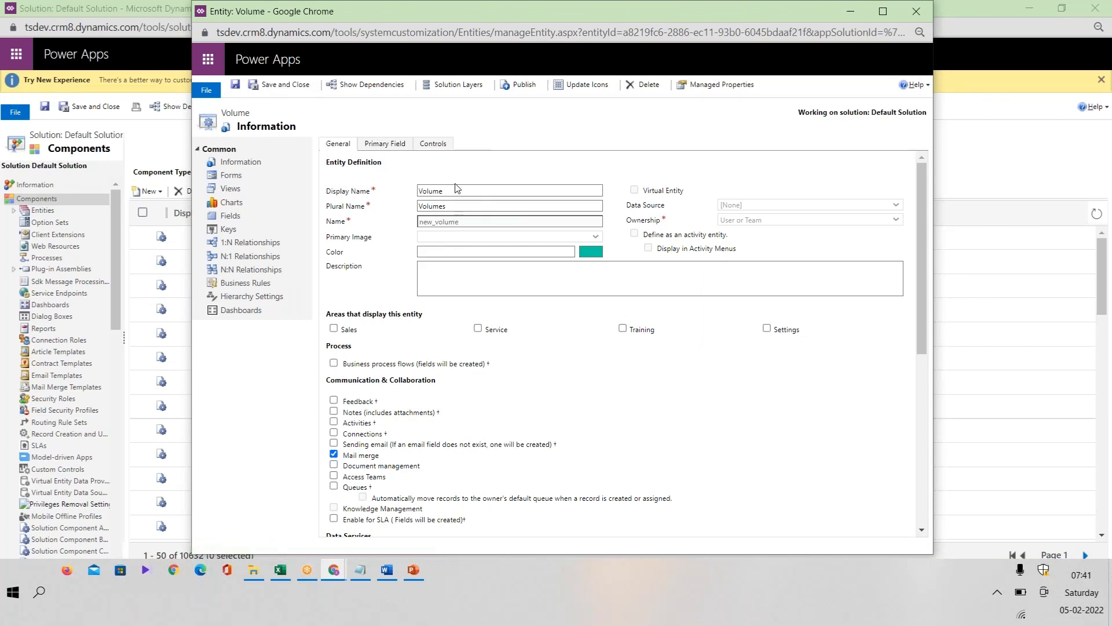
{"action": "left_click", "coordinate": [286, 81]}
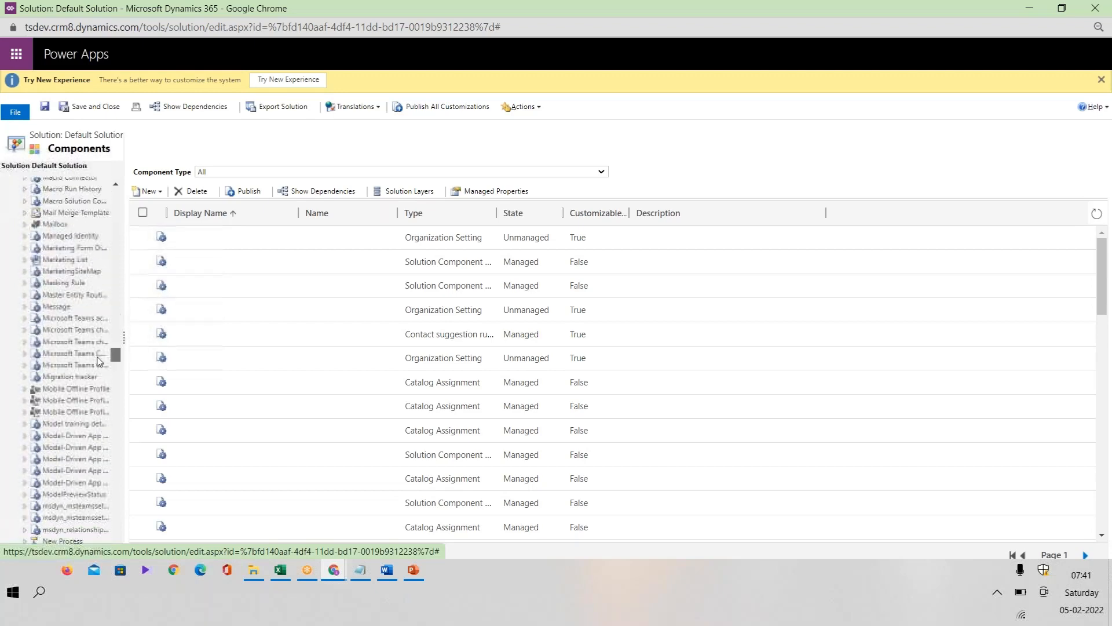
Step: Find the Volume entity in the solution's component tree and open its entity definition
{"action": "left_click_drag", "start_coordinate": [107, 370], "coordinate": [123, 512]}
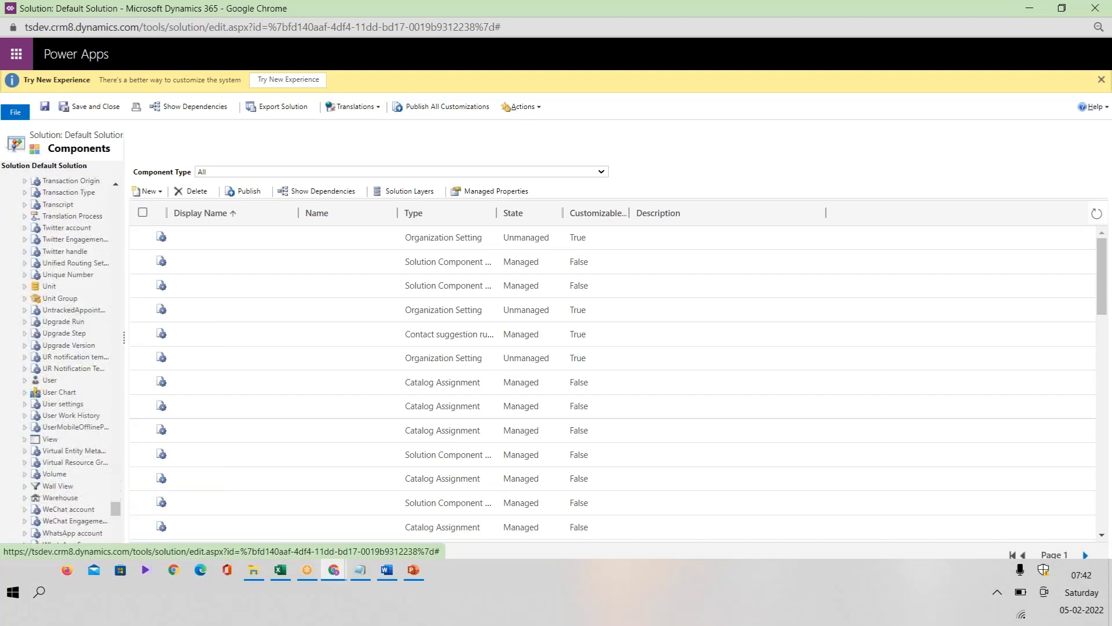
{"action": "left_click", "coordinate": [25, 475]}
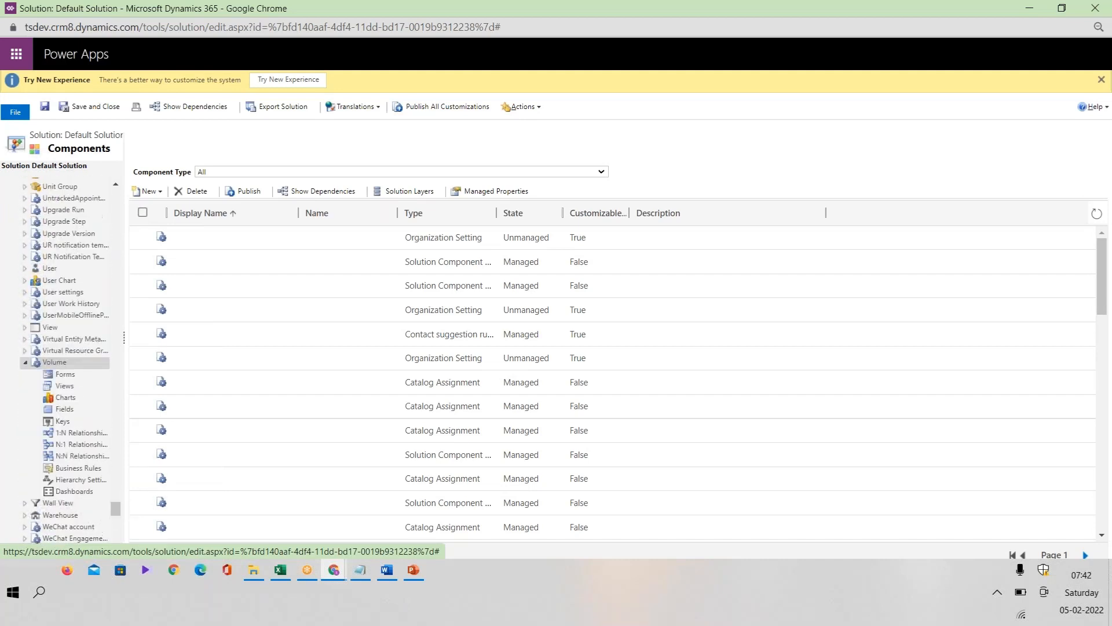
{"action": "left_click", "coordinate": [72, 364]}
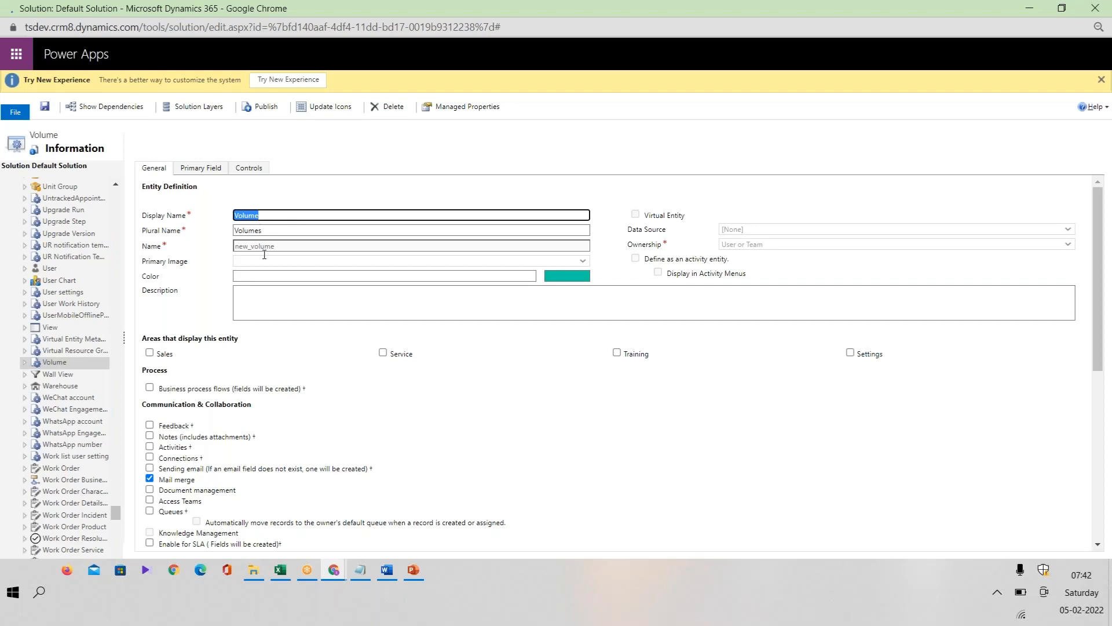
{"action": "left_click", "coordinate": [209, 231]}
{"action": "left_click", "coordinate": [264, 215]}
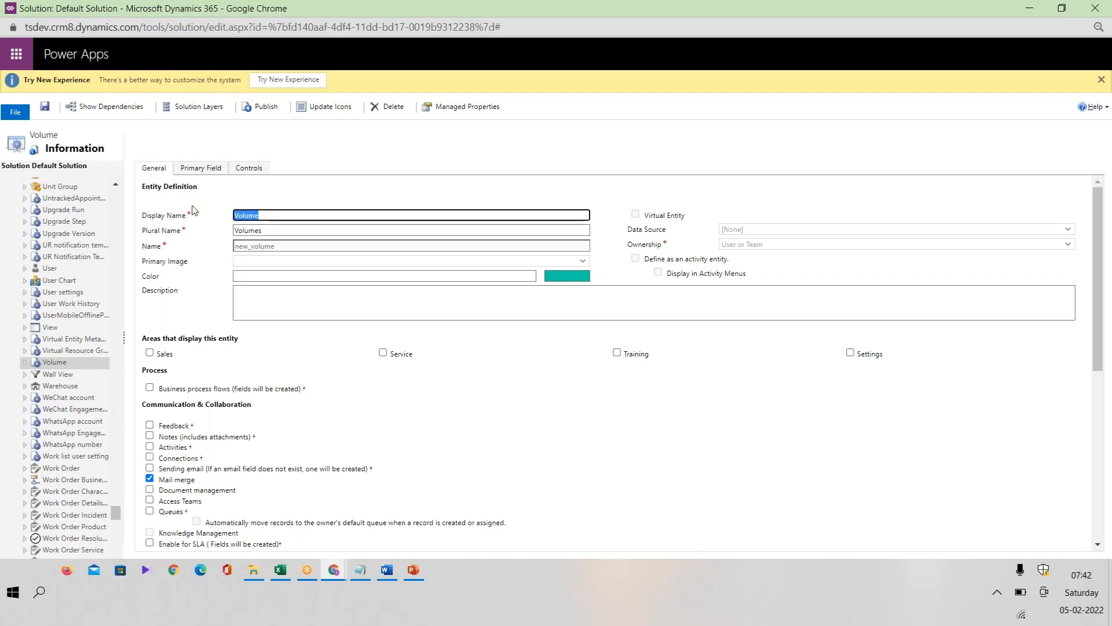
Step: Switch to Excel and enter Custom in cell D15 with Volume below it in D16
{"action": "left_click", "coordinate": [280, 571]}
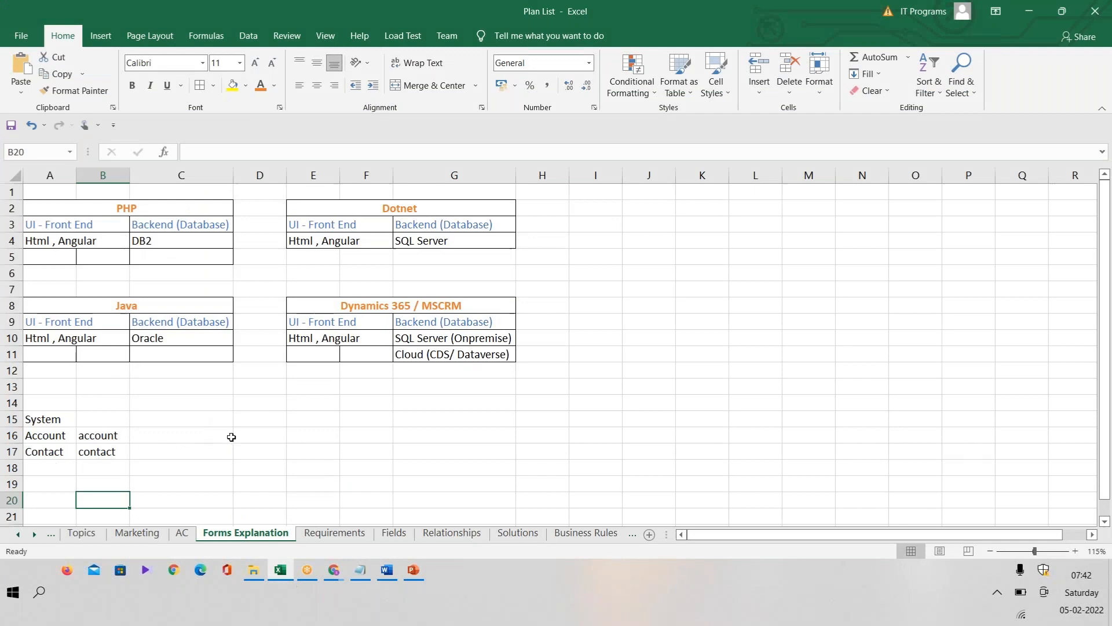
{"action": "double_click", "coordinate": [248, 422]}
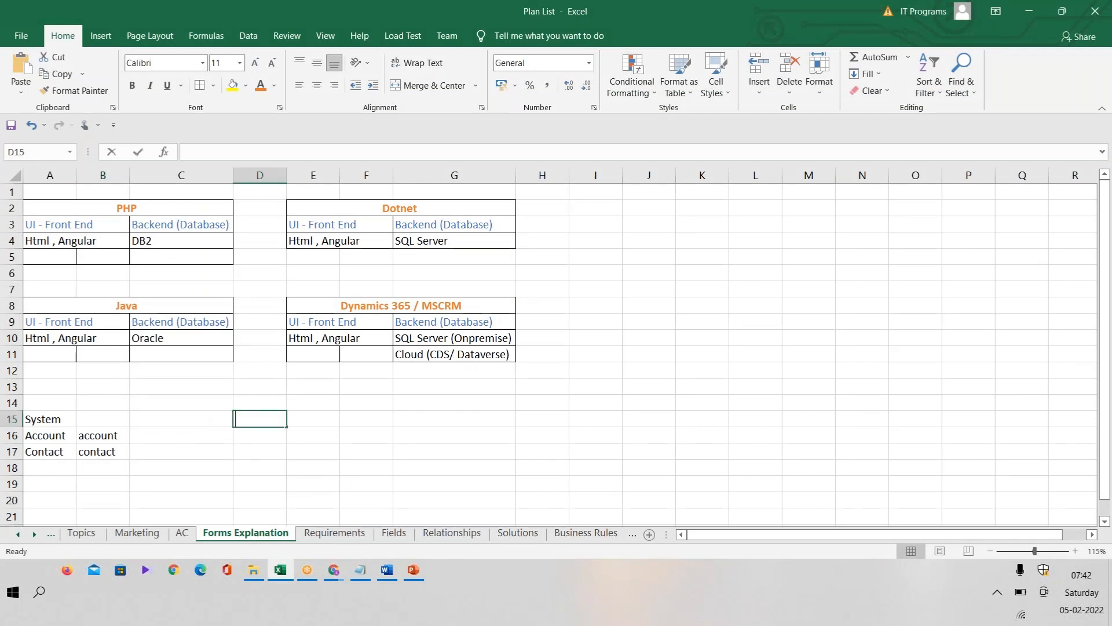
{"action": "type", "text": "Custom"}
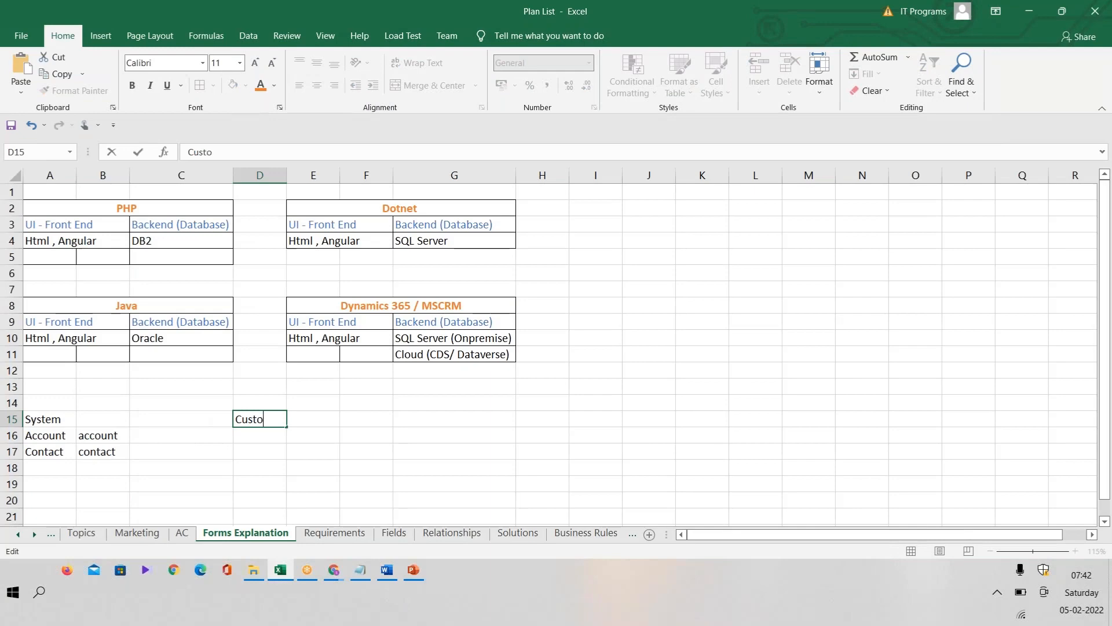
{"action": "left_click", "coordinate": [251, 439]}
{"action": "double_click", "coordinate": [250, 439]}
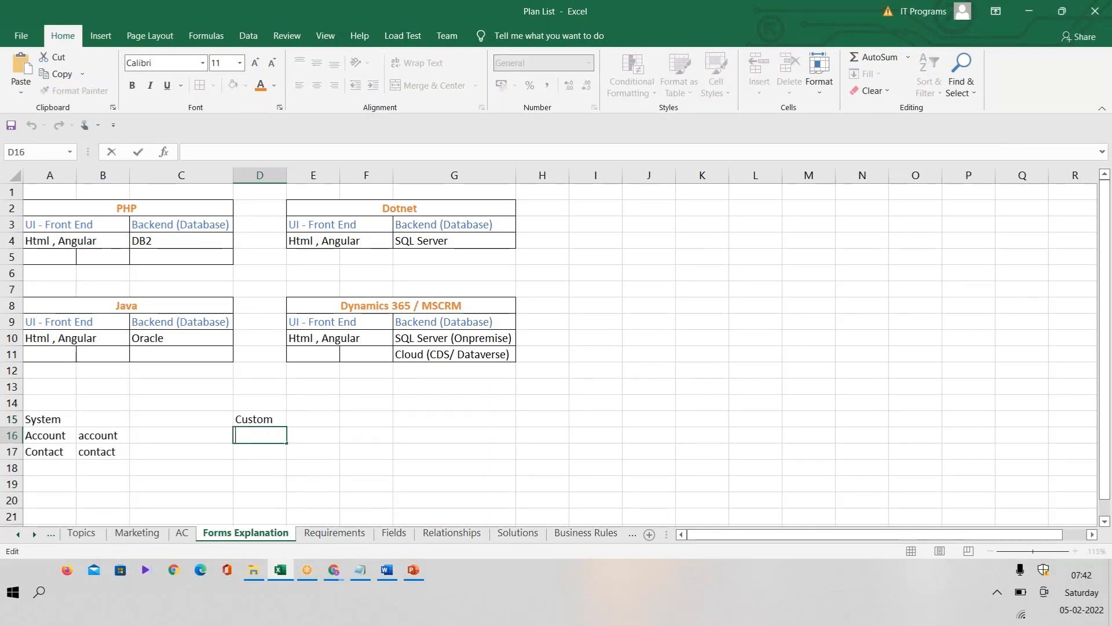
{"action": "type", "text": "Volume"}
Step: Copy the Volume entity's Name value, new_volume, from the solution window and paste it into cell E16 in Excel
{"action": "key", "text": "alt+Tab"}
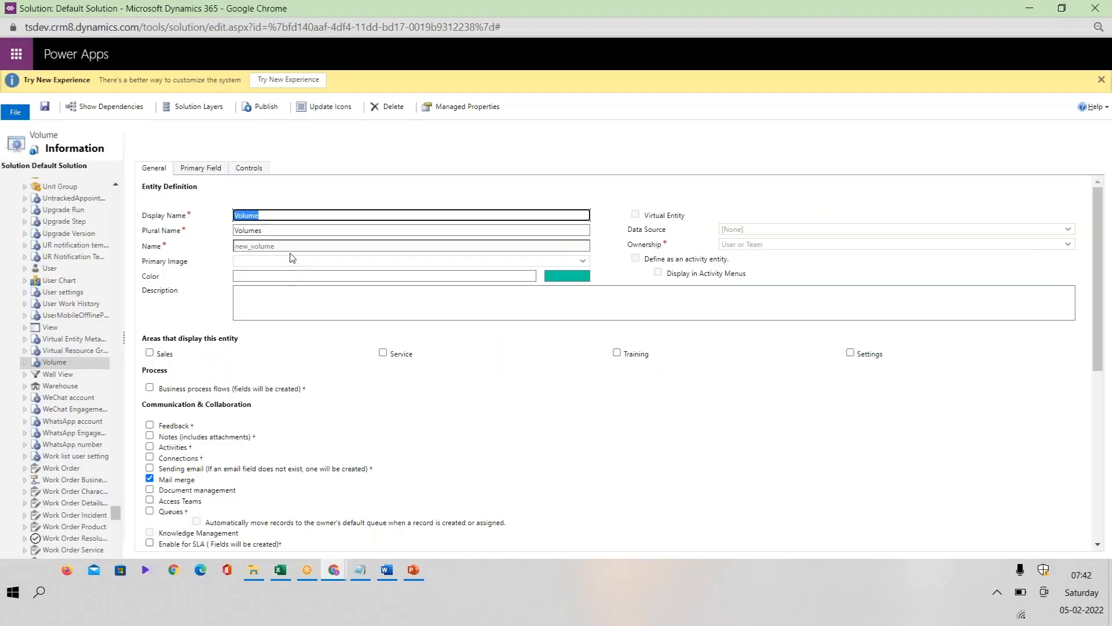
{"action": "left_click_drag", "start_coordinate": [286, 250], "coordinate": [230, 256]}
{"action": "key", "text": "ctrl+c"}
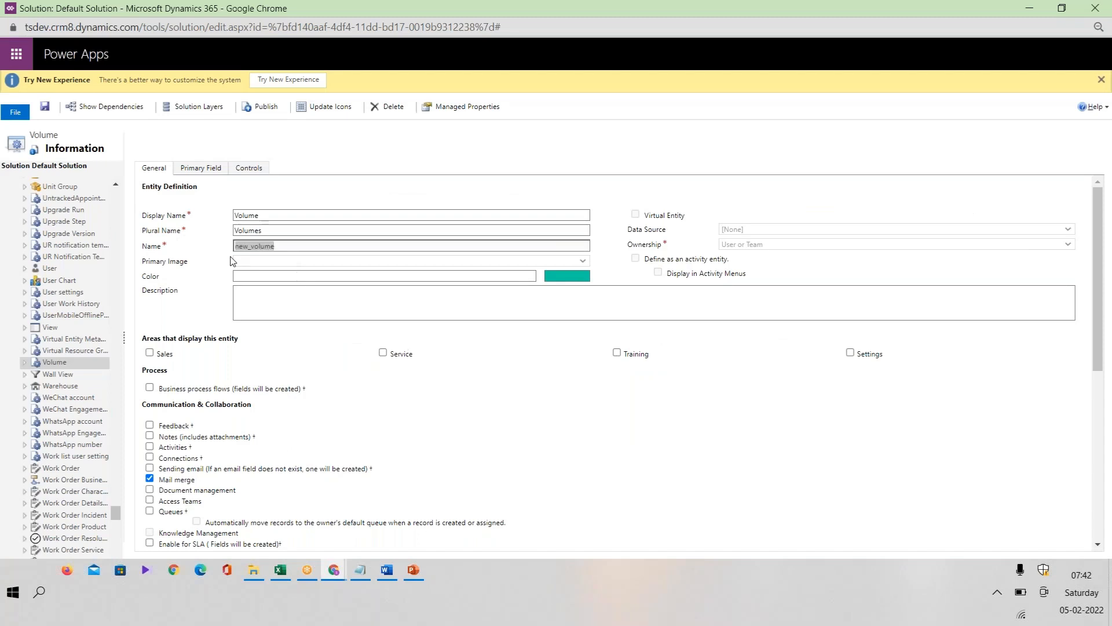
{"action": "key", "text": "alt+Tab"}
{"action": "left_click", "coordinate": [308, 446]}
{"action": "left_click", "coordinate": [307, 435]}
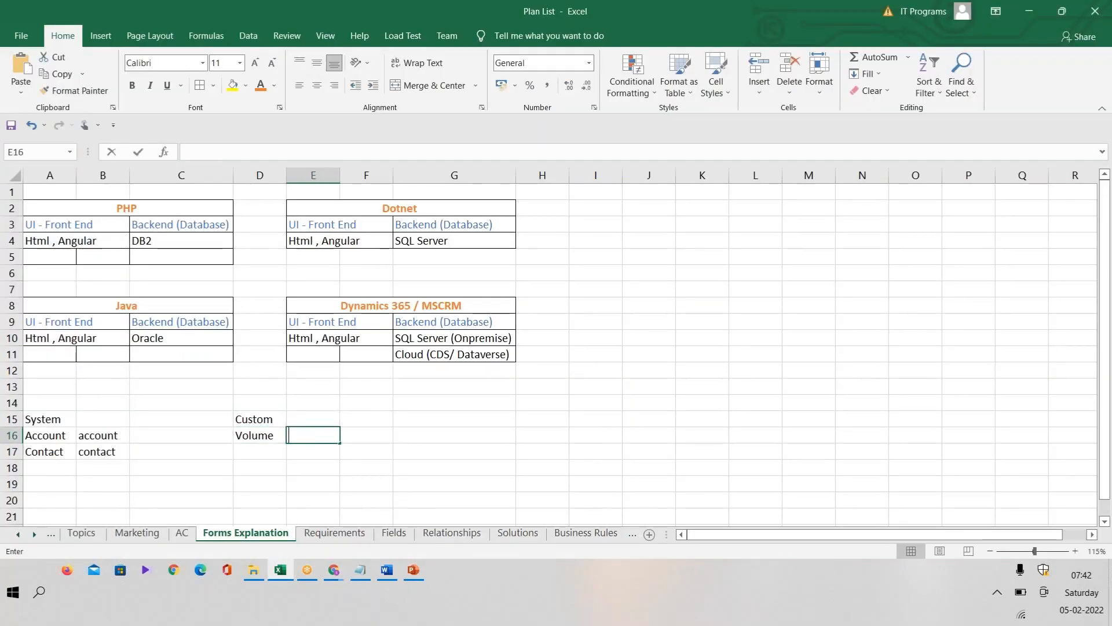
{"action": "type", "text": "new_volume"}
{"action": "left_click", "coordinate": [360, 484]}
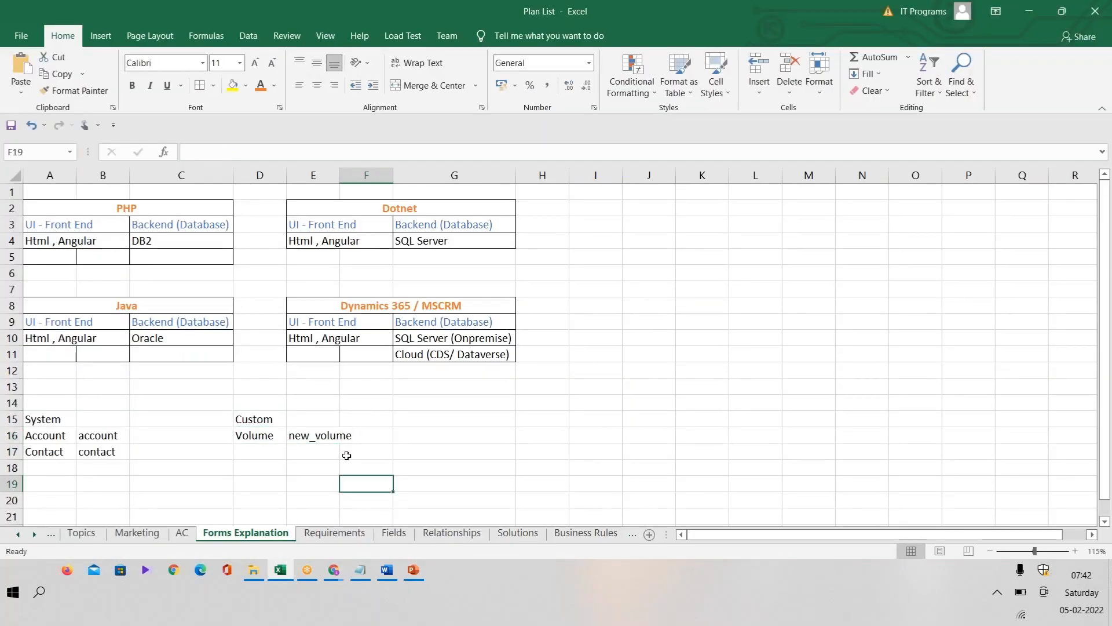
Step: Compare the system names in B16:B17 with the custom name in E16, highlighting its "new" prefix
{"action": "double_click", "coordinate": [307, 436]}
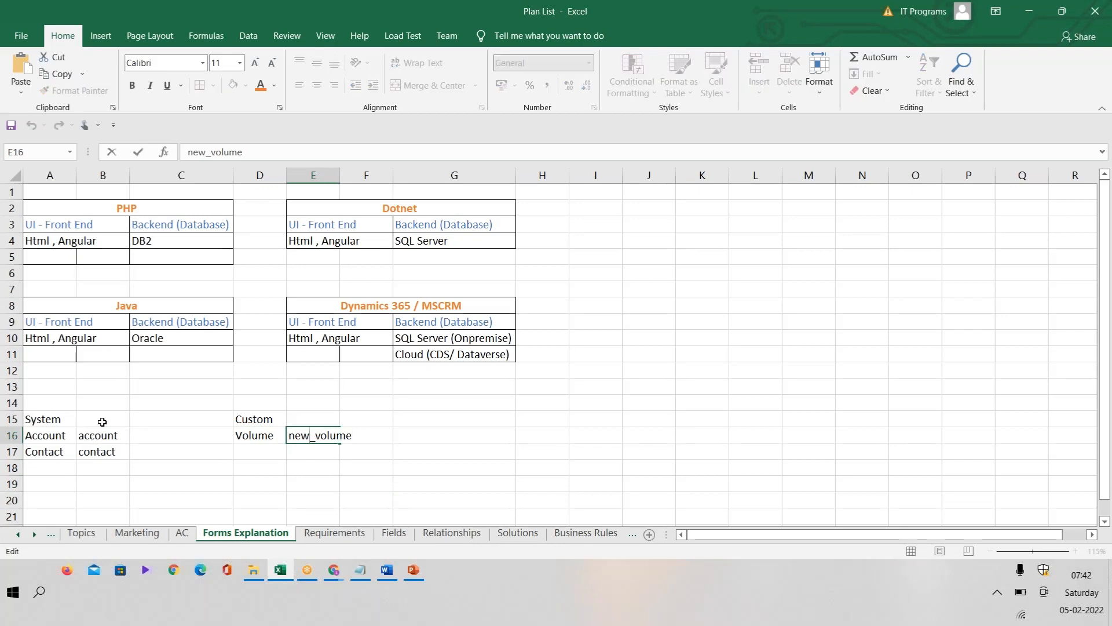
{"action": "left_click_drag", "start_coordinate": [92, 434], "coordinate": [95, 452]}
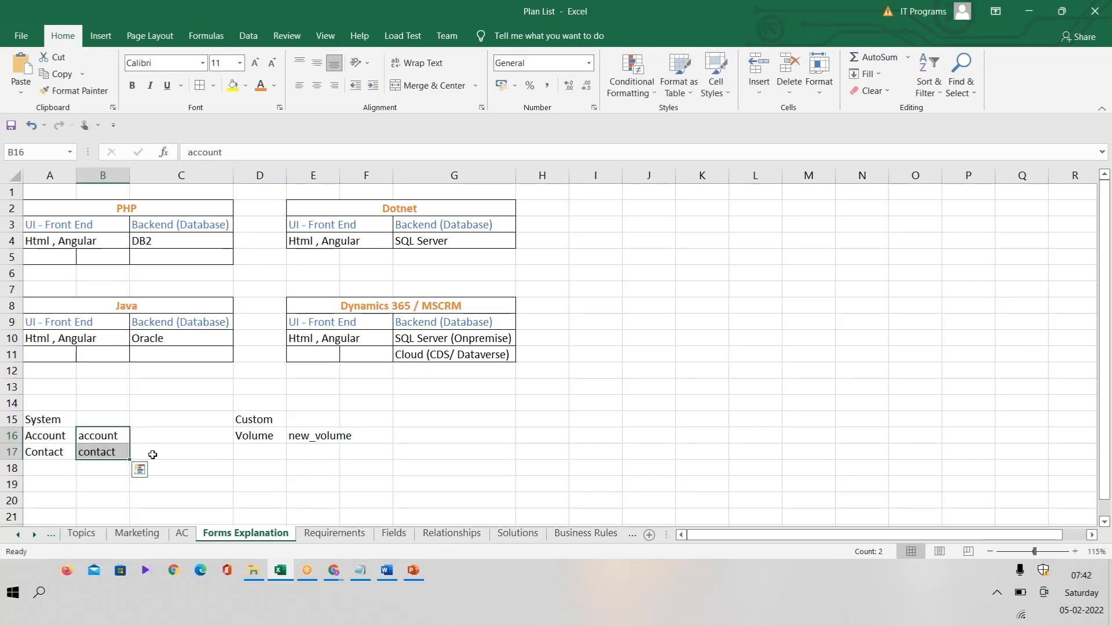
{"action": "left_click", "coordinate": [330, 433]}
{"action": "double_click", "coordinate": [316, 436]}
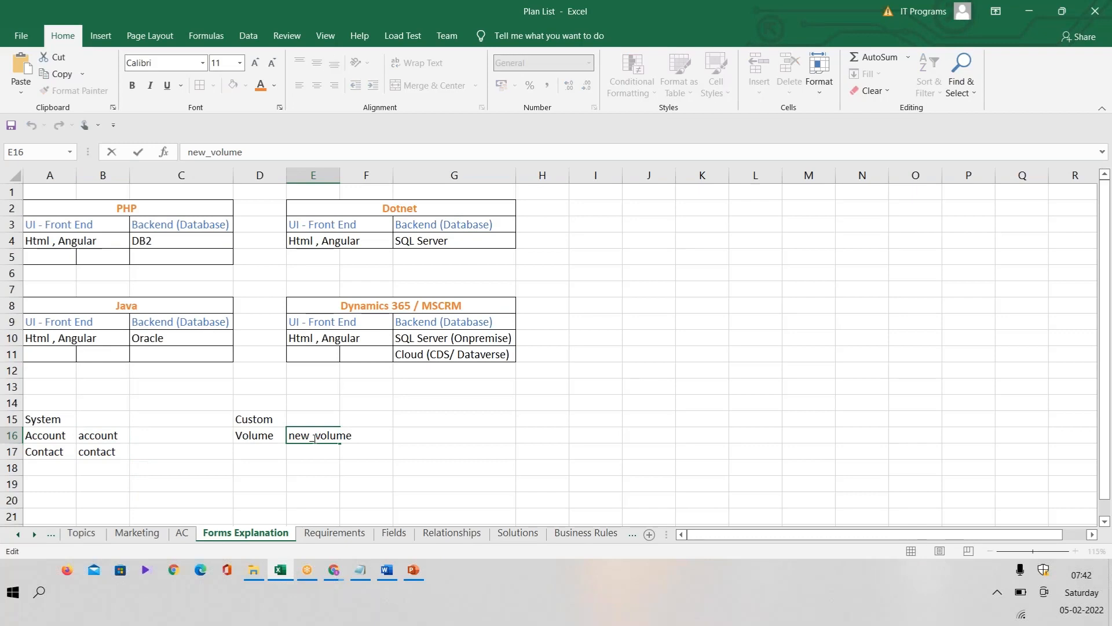
{"action": "left_click_drag", "start_coordinate": [316, 435], "coordinate": [260, 445]}
{"action": "left_click", "coordinate": [302, 438]}
{"action": "left_click_drag", "start_coordinate": [311, 436], "coordinate": [287, 438]}
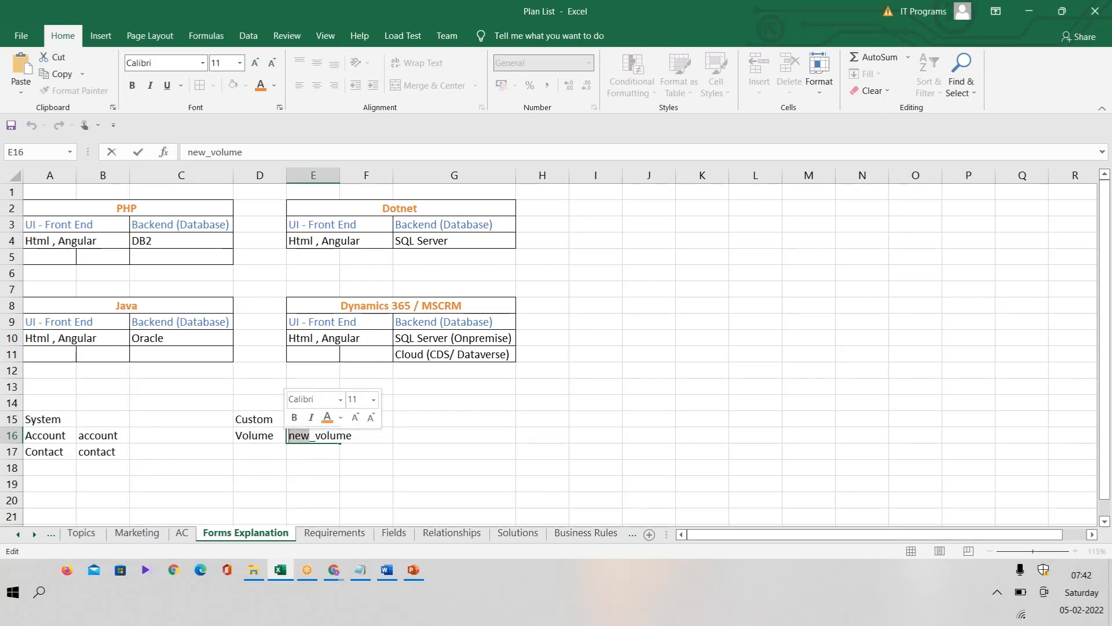
Step: Minimize Excel, close the Default Solution window and return to the Dynamics 365 Customization page
{"action": "left_click", "coordinate": [1028, 11]}
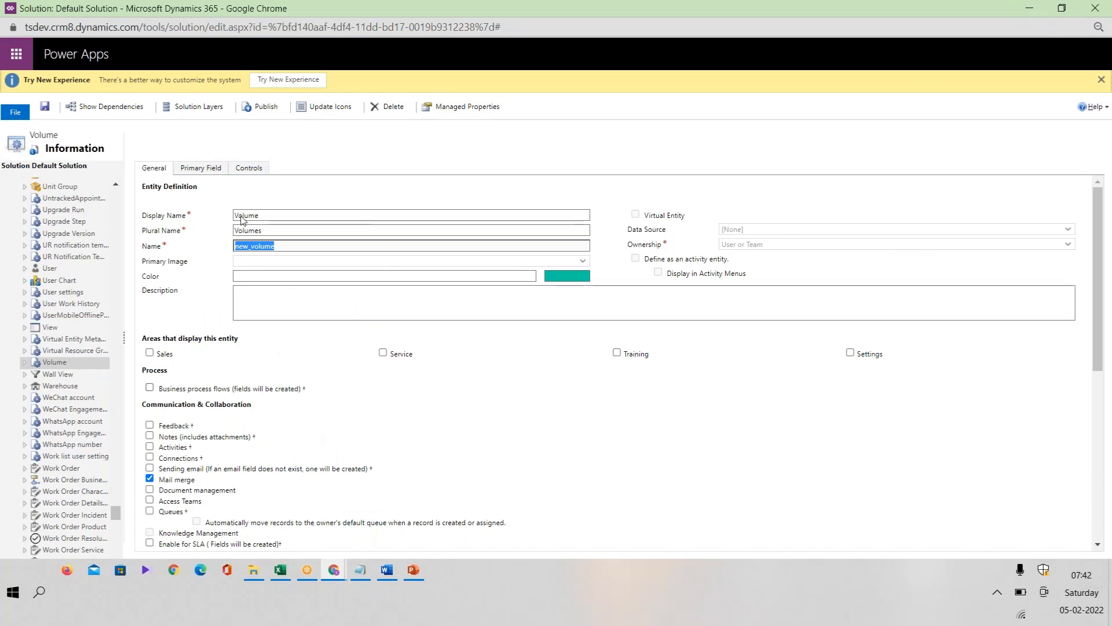
{"action": "left_click", "coordinate": [1094, 12]}
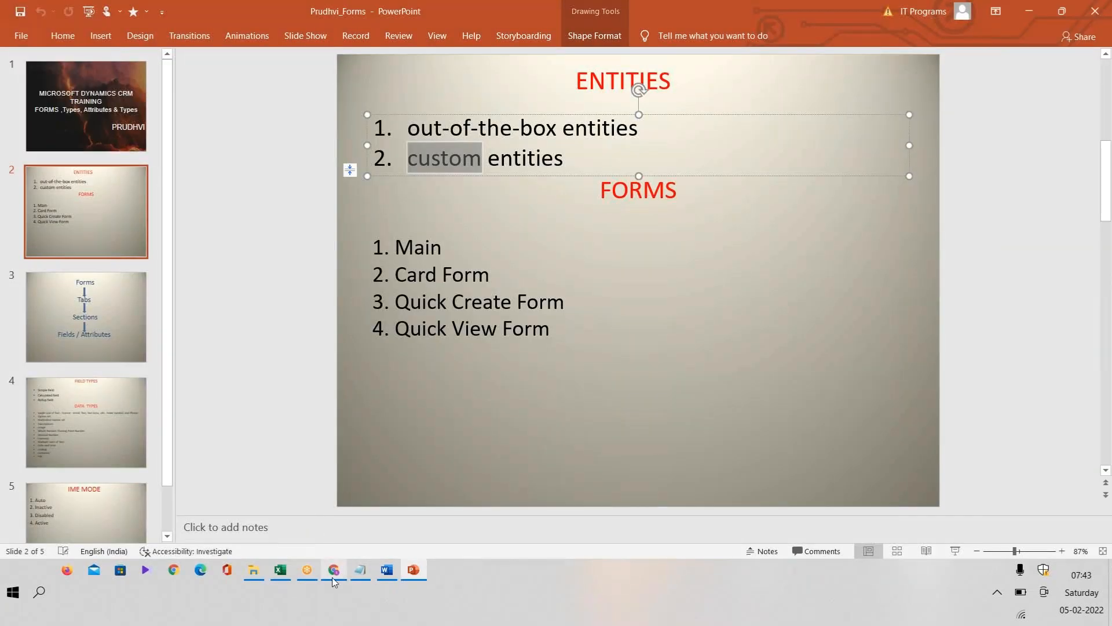
{"action": "left_click", "coordinate": [333, 579]}
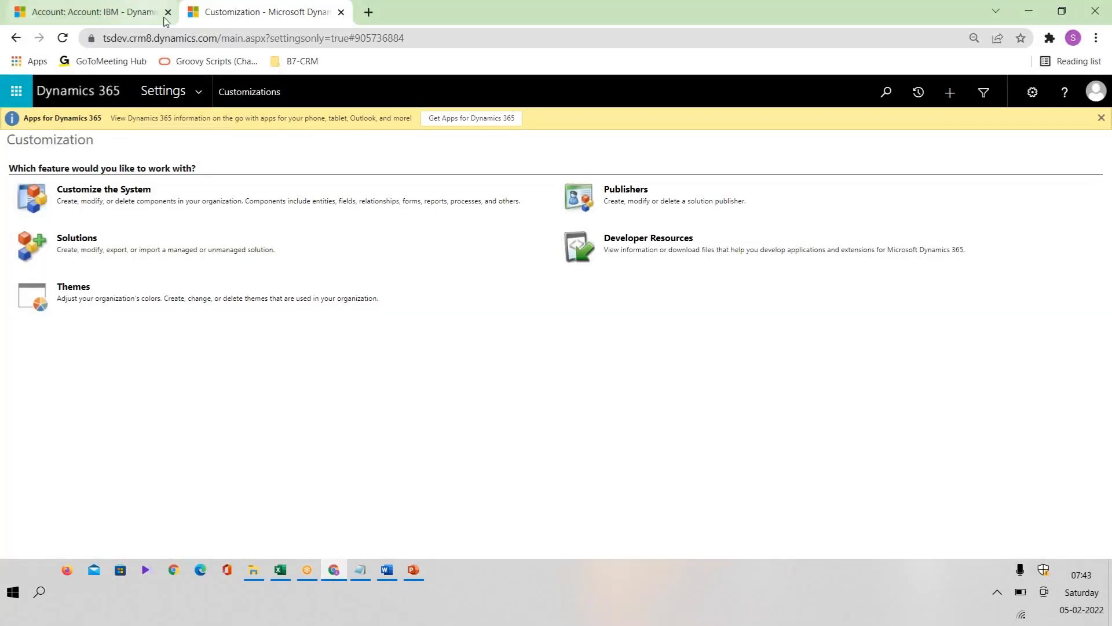
Step: Open the Lenovo Management Solution from the All Solutions list and maximize its window
{"action": "left_click", "coordinate": [199, 94]}
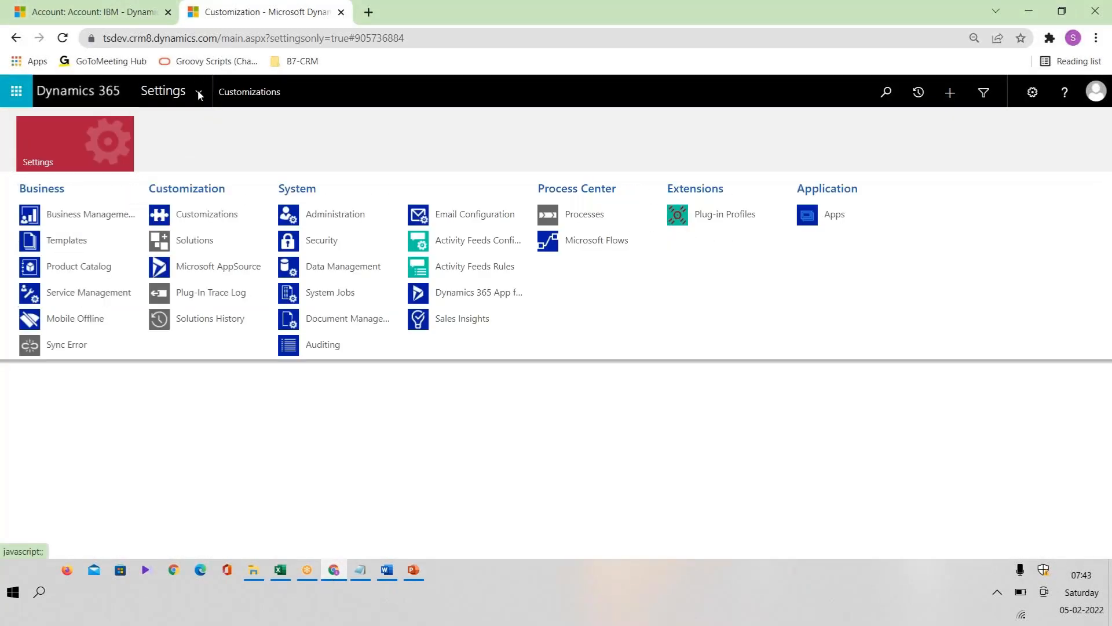
{"action": "left_click", "coordinate": [212, 242]}
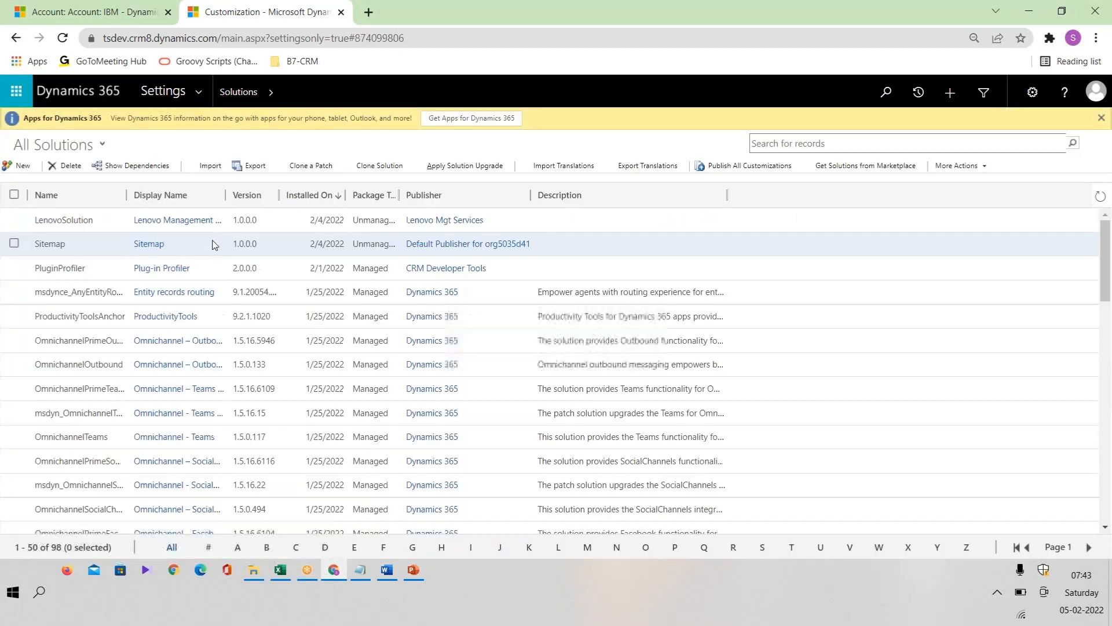
{"action": "double_click", "coordinate": [114, 227]}
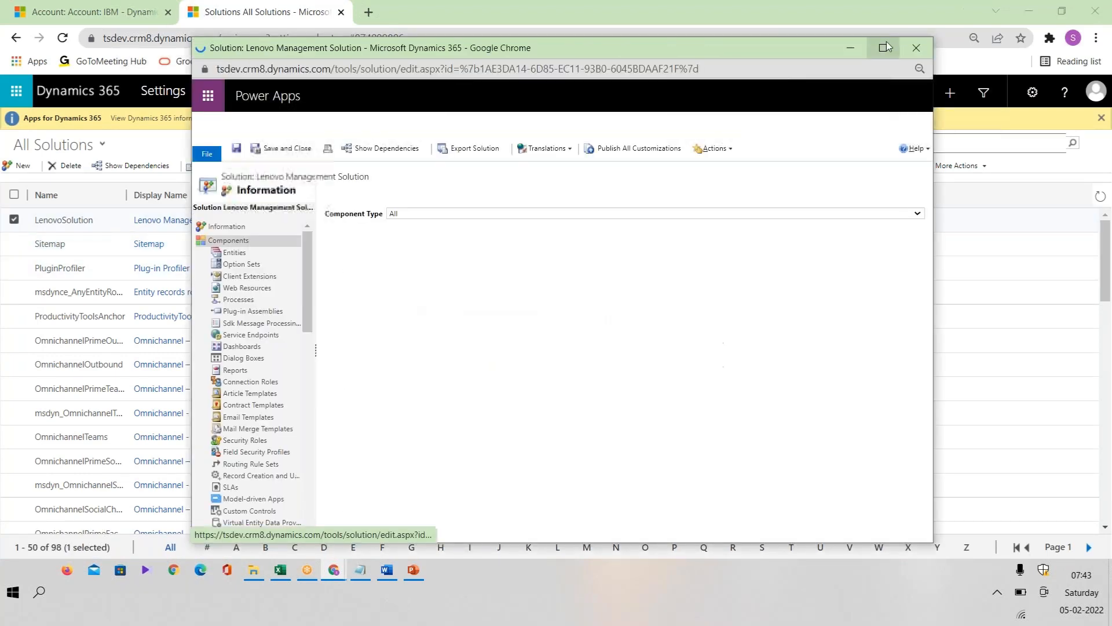
{"action": "left_click", "coordinate": [884, 47]}
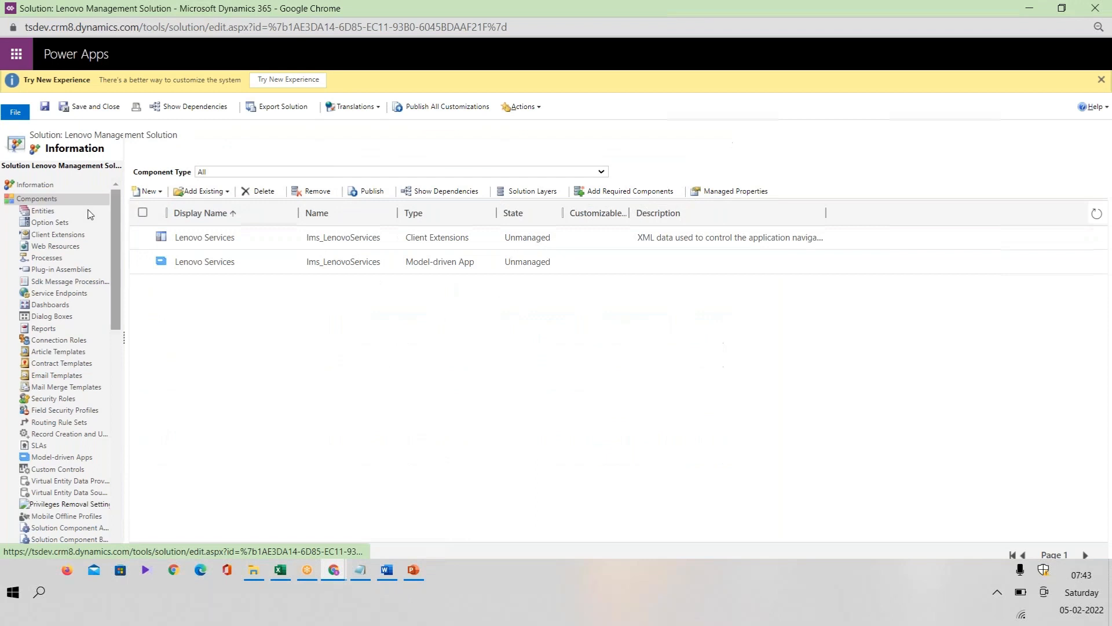
{"action": "left_click", "coordinate": [147, 191]}
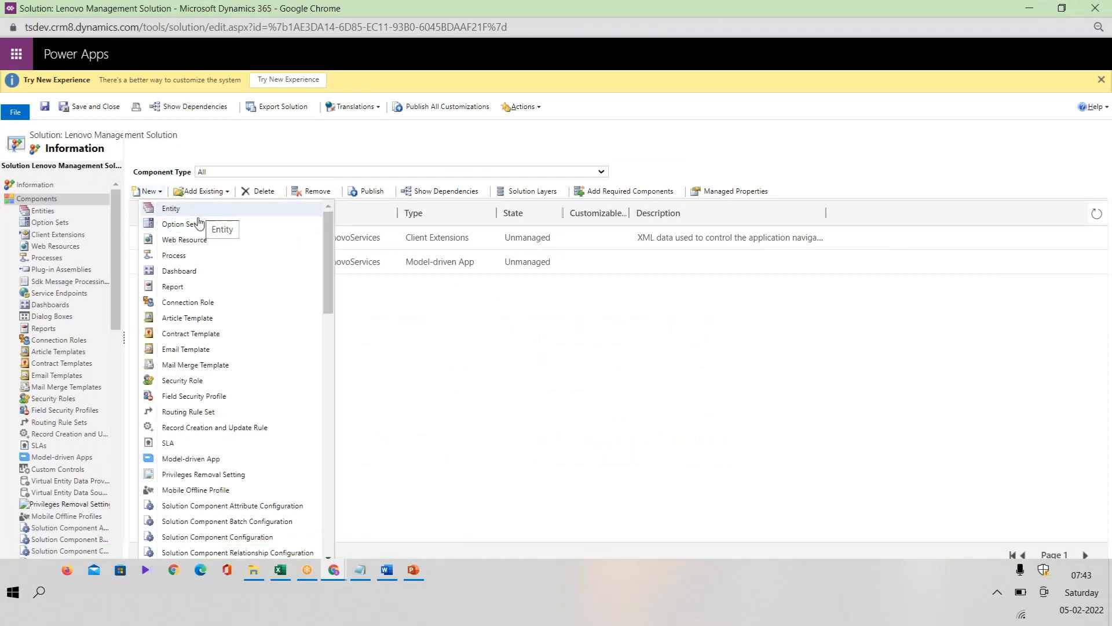
{"action": "left_click", "coordinate": [467, 364]}
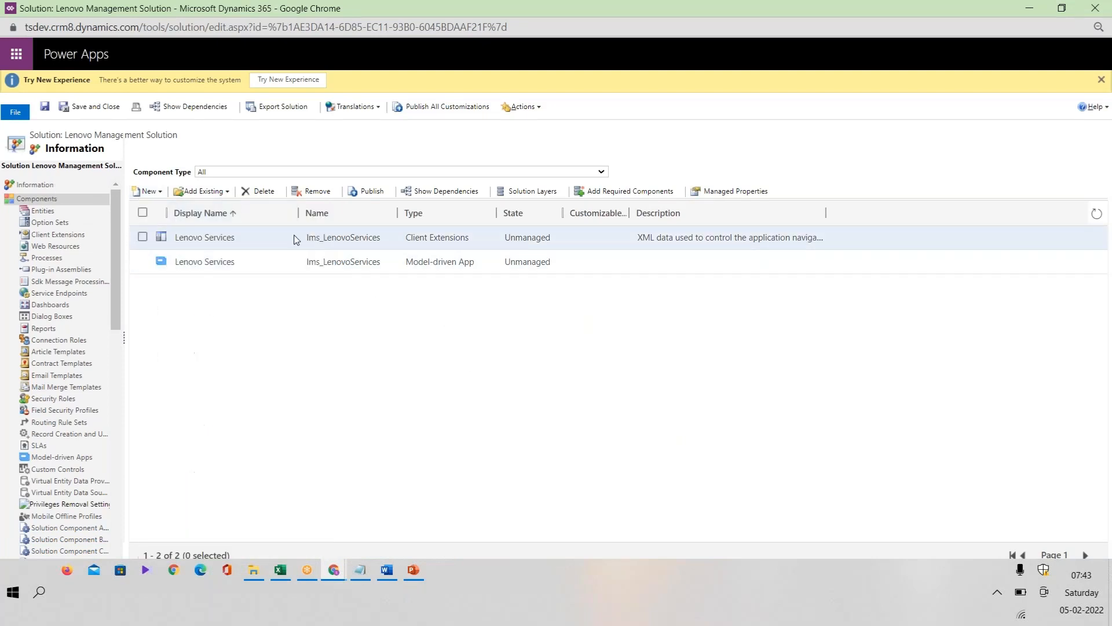
Step: Check the custom entity prefix and name preview in the Lenovo Mgt Services publisher record, and close that record
{"action": "left_click", "coordinate": [73, 186]}
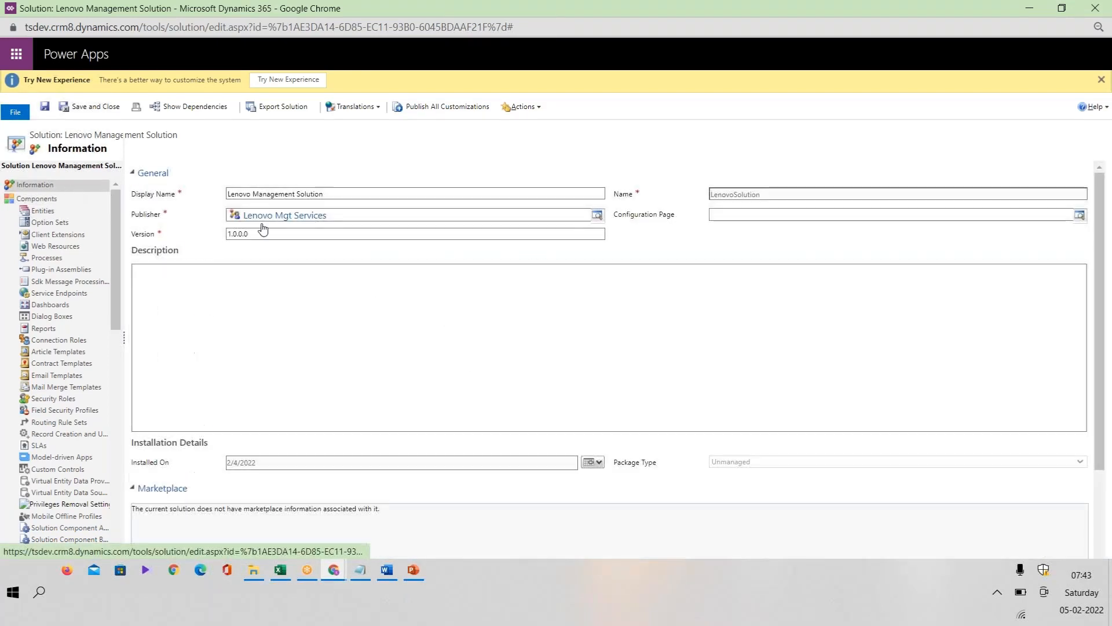
{"action": "left_click", "coordinate": [297, 221]}
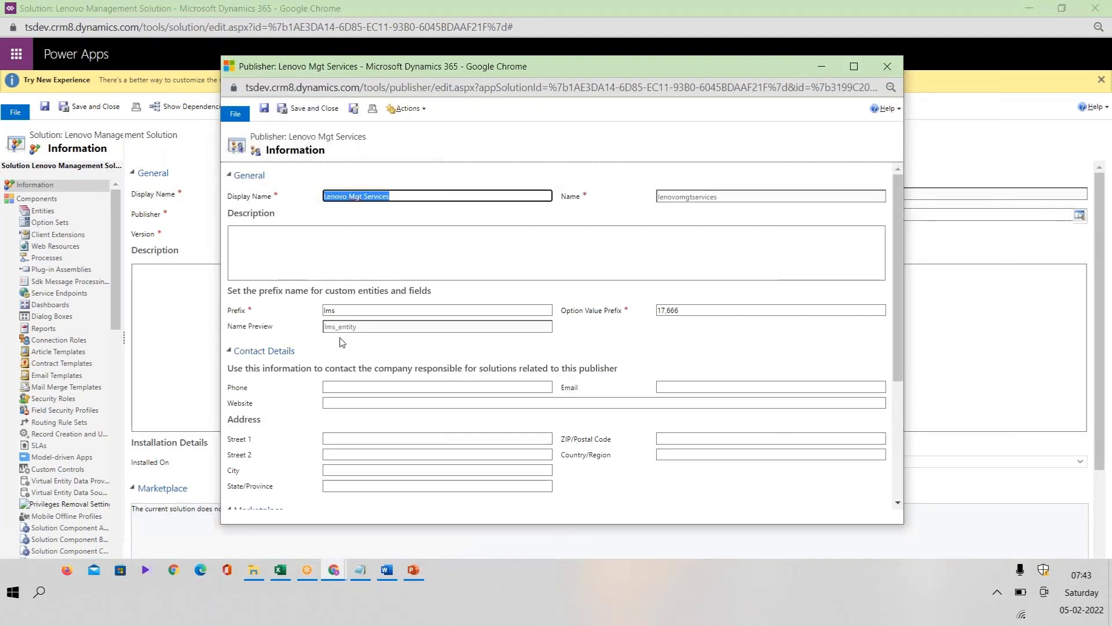
{"action": "left_click", "coordinate": [348, 311]}
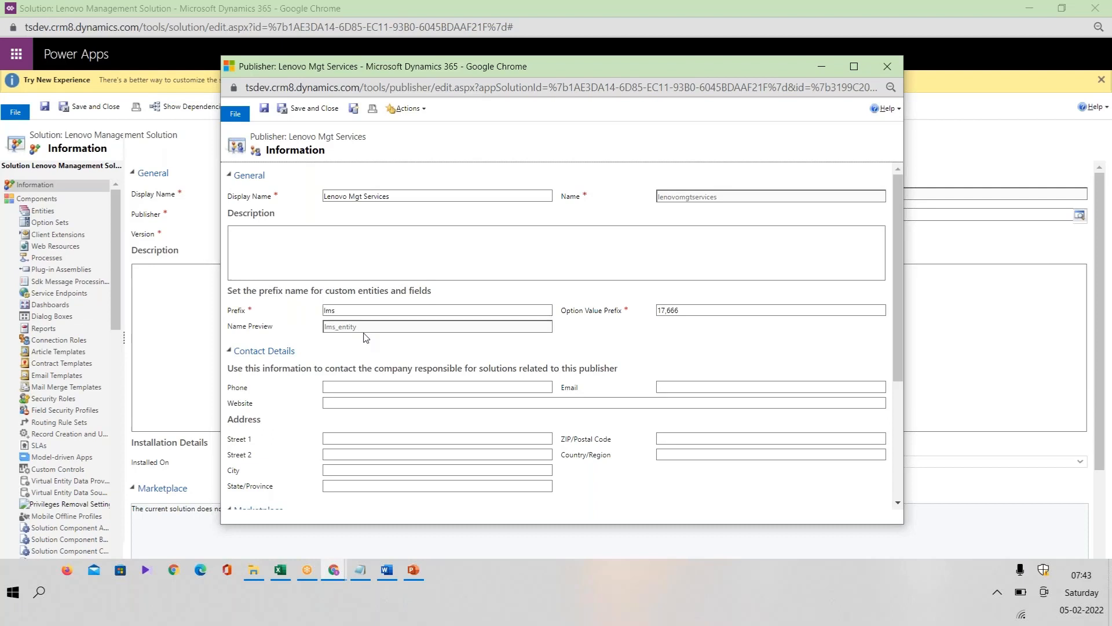
{"action": "left_click", "coordinate": [892, 68]}
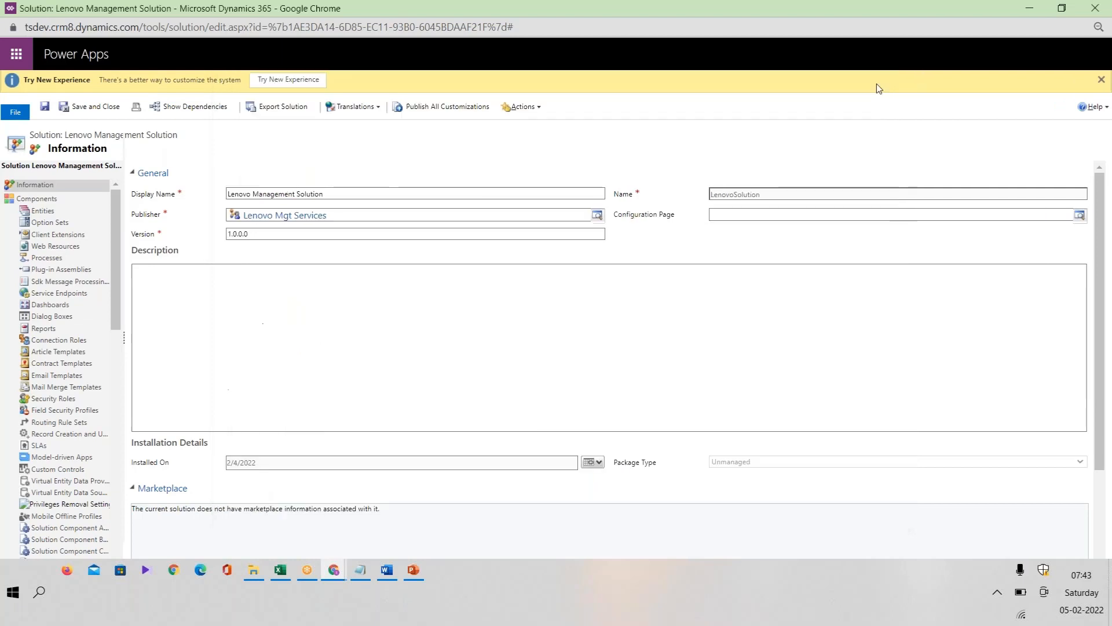
{"action": "left_click", "coordinate": [42, 211]}
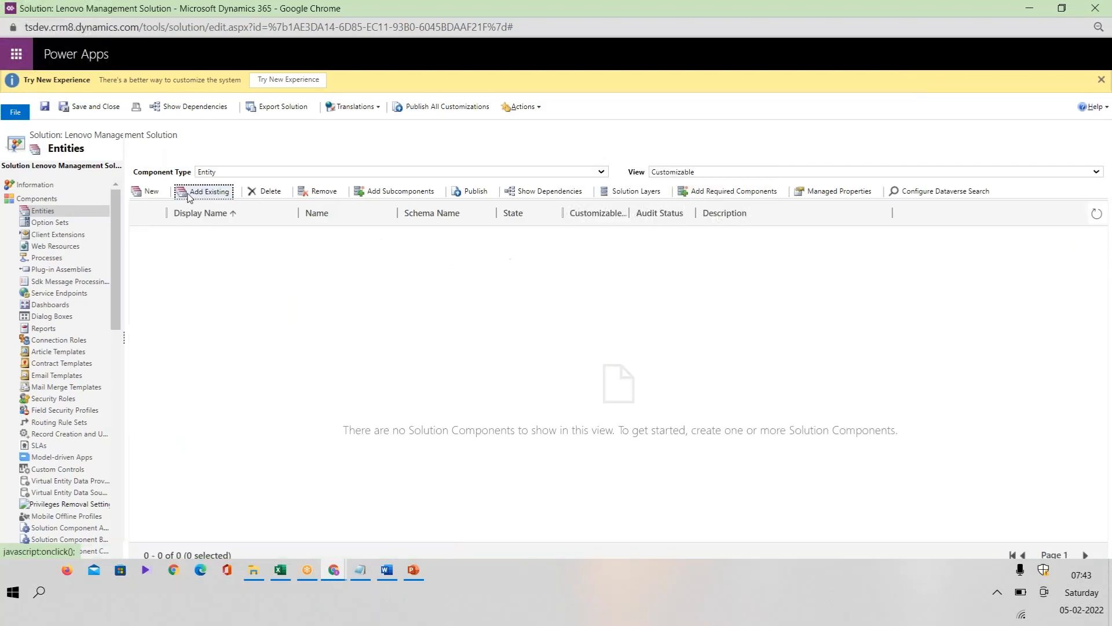
{"action": "left_click", "coordinate": [188, 196]}
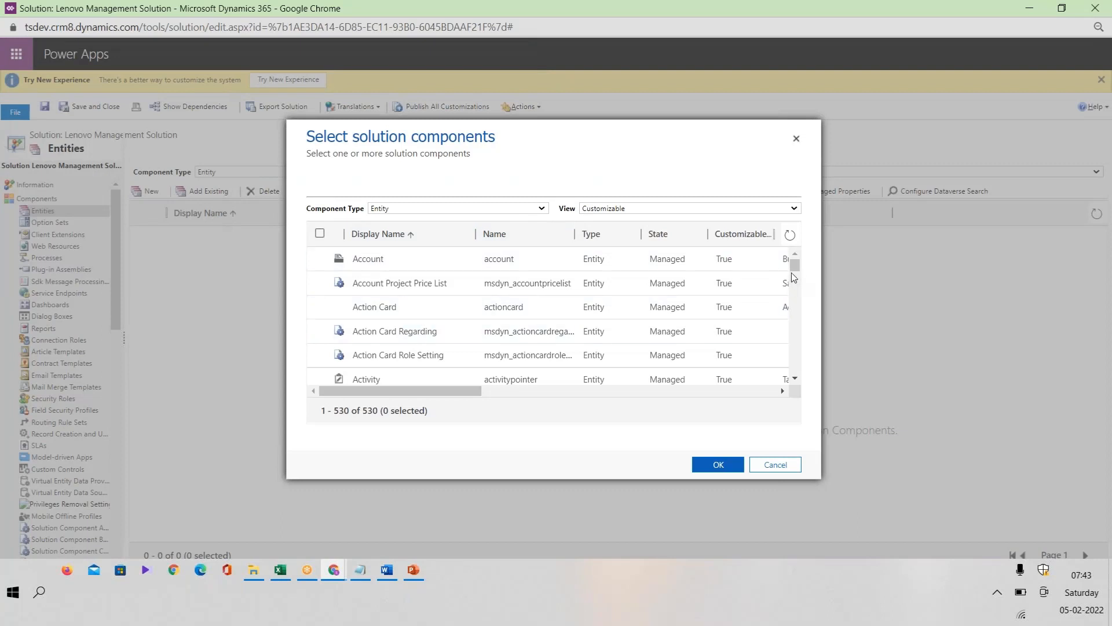
{"action": "left_click_drag", "start_coordinate": [797, 305], "coordinate": [794, 373]}
{"action": "scroll", "coordinate": [796, 341], "scroll_direction": "up", "scroll_amount": 3}
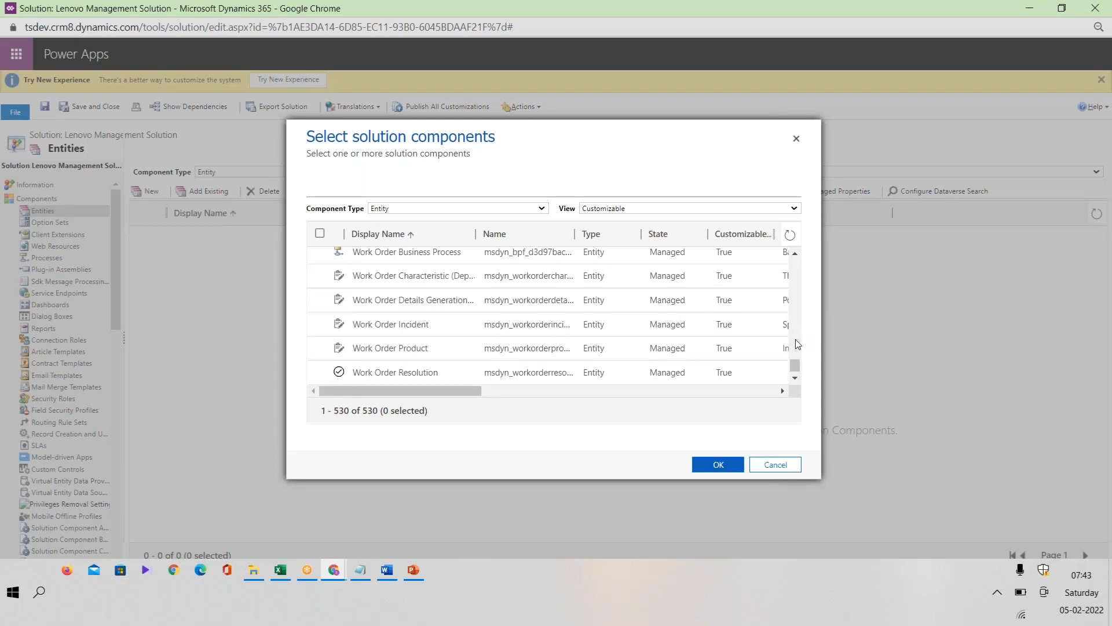
{"action": "scroll", "coordinate": [681, 328], "scroll_direction": "up", "scroll_amount": 2}
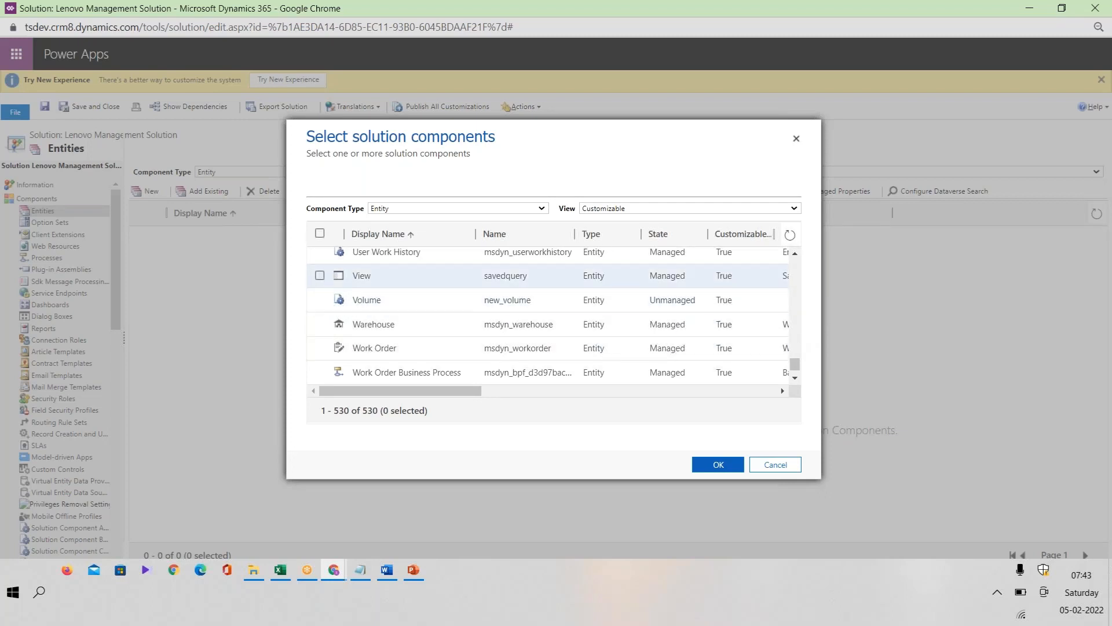
{"action": "left_click", "coordinate": [797, 138]}
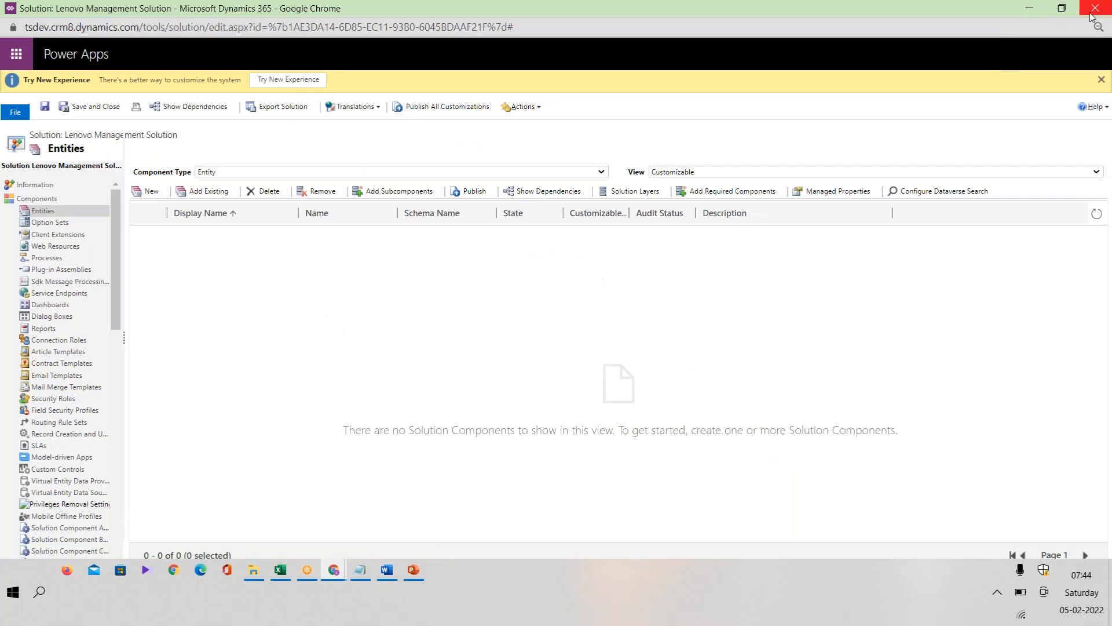
{"action": "left_click", "coordinate": [1090, 14]}
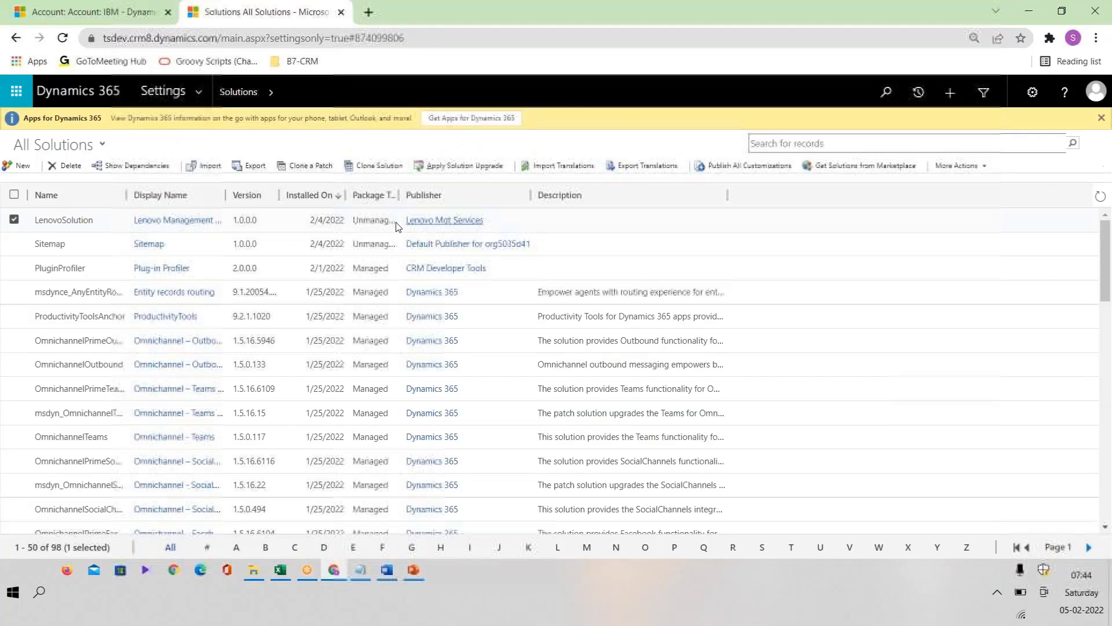
{"action": "double_click", "coordinate": [106, 225]}
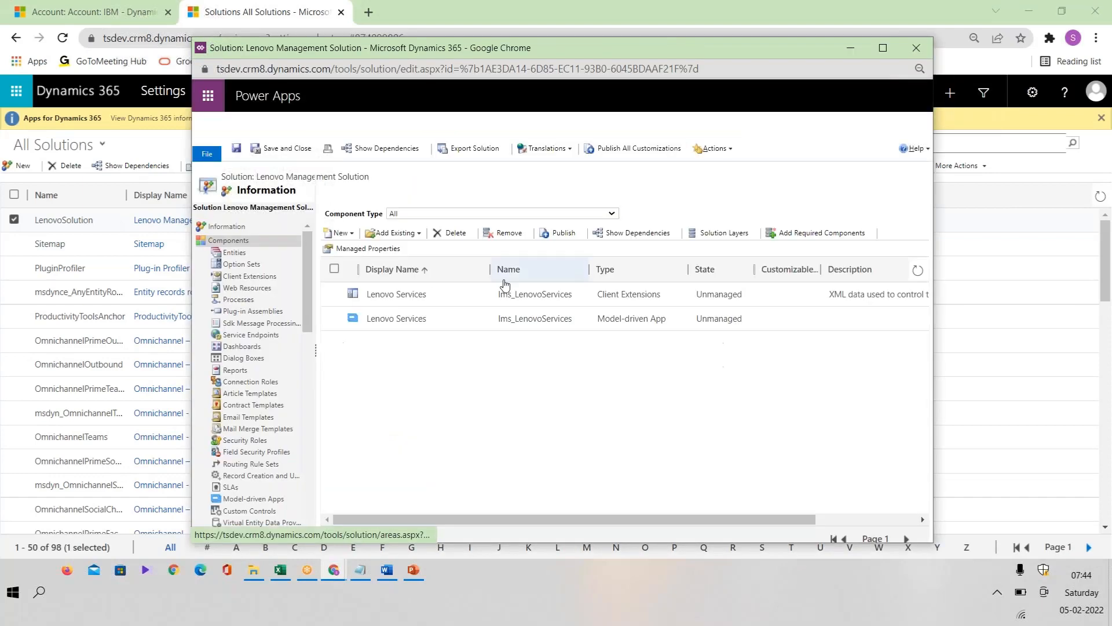
Step: Select the existing Volume entity (new_volume) to include in the Lenovo Management Solution with all its assets
{"action": "left_click", "coordinate": [414, 235]}
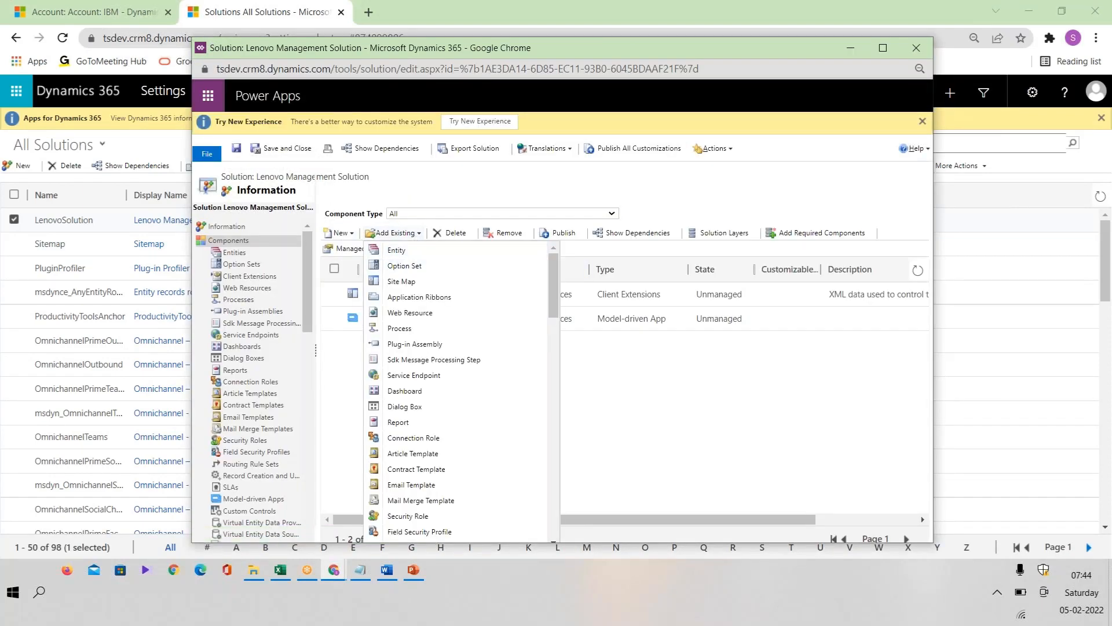
{"action": "left_click", "coordinate": [448, 253]}
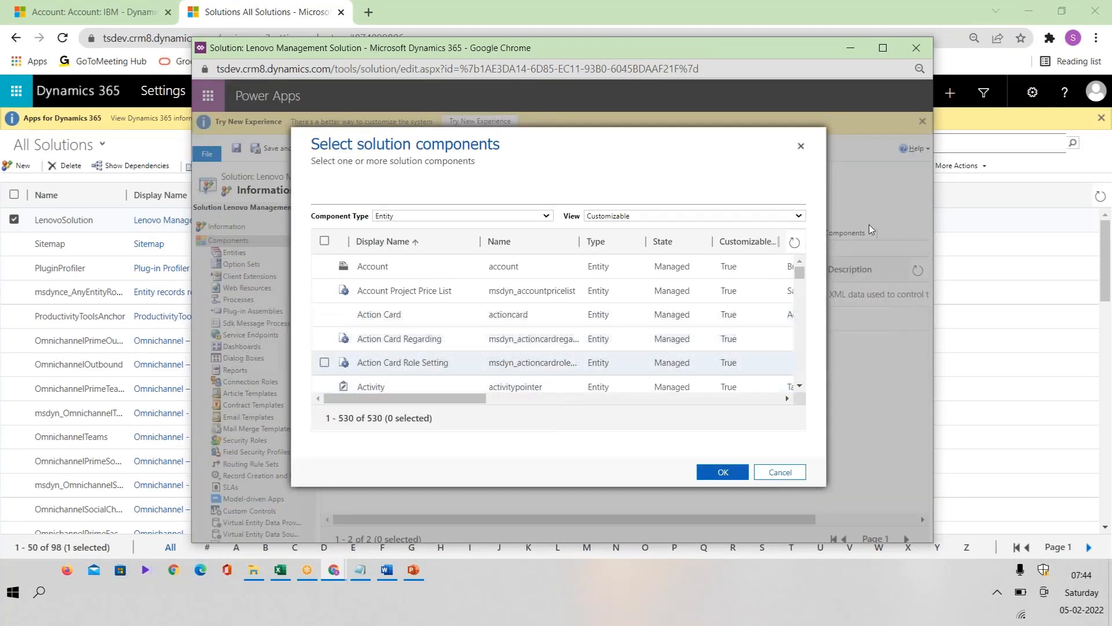
{"action": "left_click_drag", "start_coordinate": [798, 336], "coordinate": [792, 375]}
{"action": "left_click", "coordinate": [493, 307]}
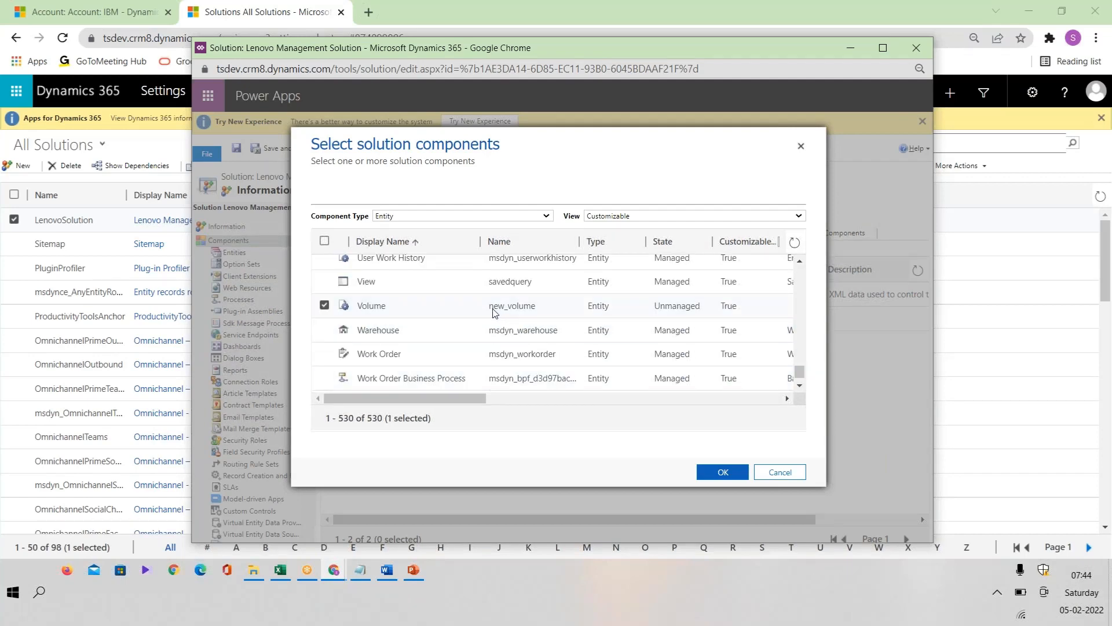
{"action": "double_click", "coordinate": [504, 308]}
{"action": "left_click", "coordinate": [718, 473]}
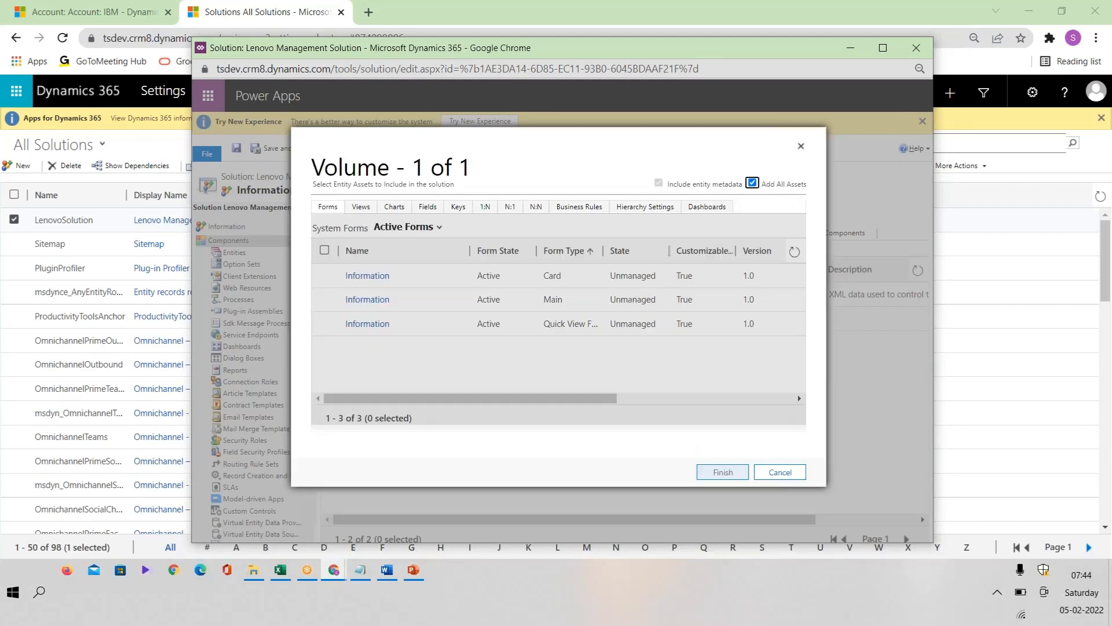
{"action": "left_click", "coordinate": [752, 183]}
{"action": "left_click", "coordinate": [733, 474]}
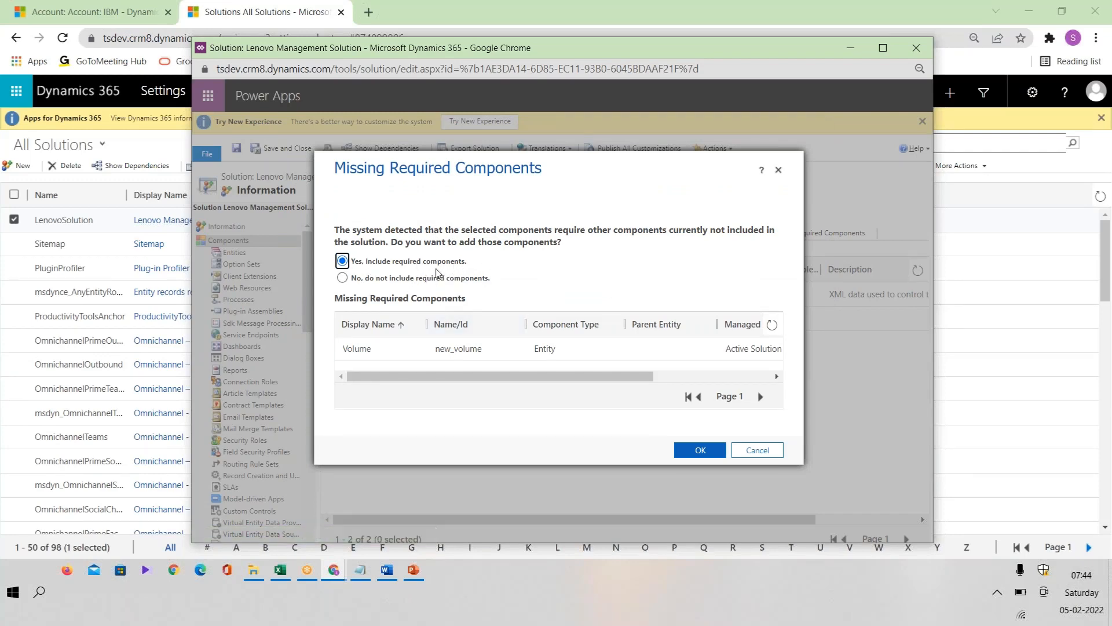
Step: Finish adding Volume to the solution without including the missing required components
{"action": "left_click", "coordinate": [413, 280]}
{"action": "left_click", "coordinate": [386, 266]}
{"action": "left_click", "coordinate": [412, 282]}
{"action": "left_click", "coordinate": [701, 461]}
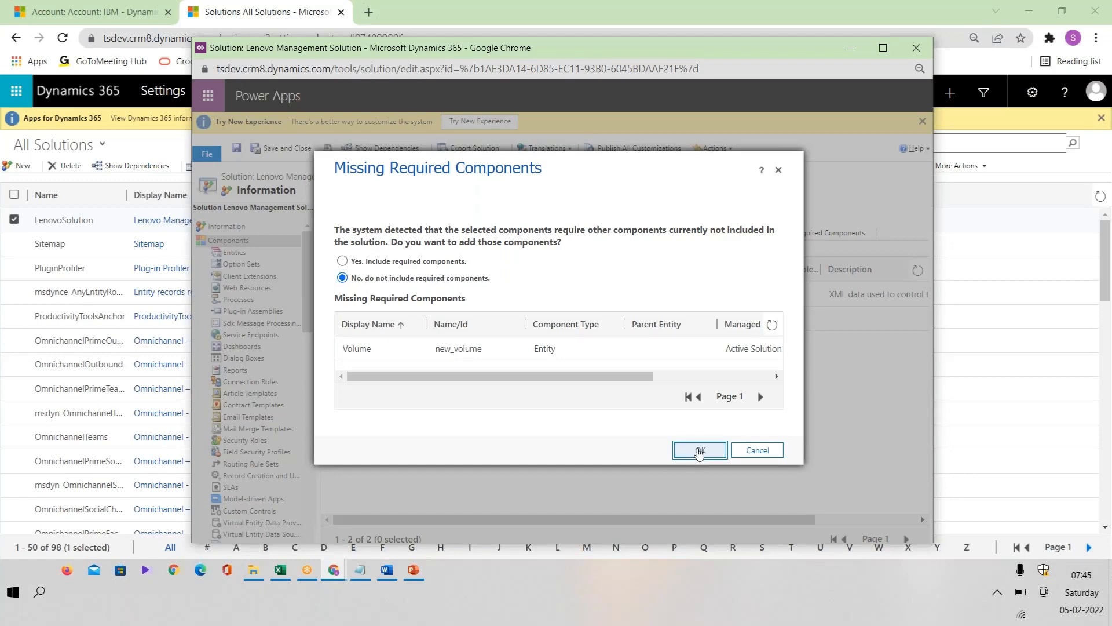
{"action": "left_click", "coordinate": [699, 452]}
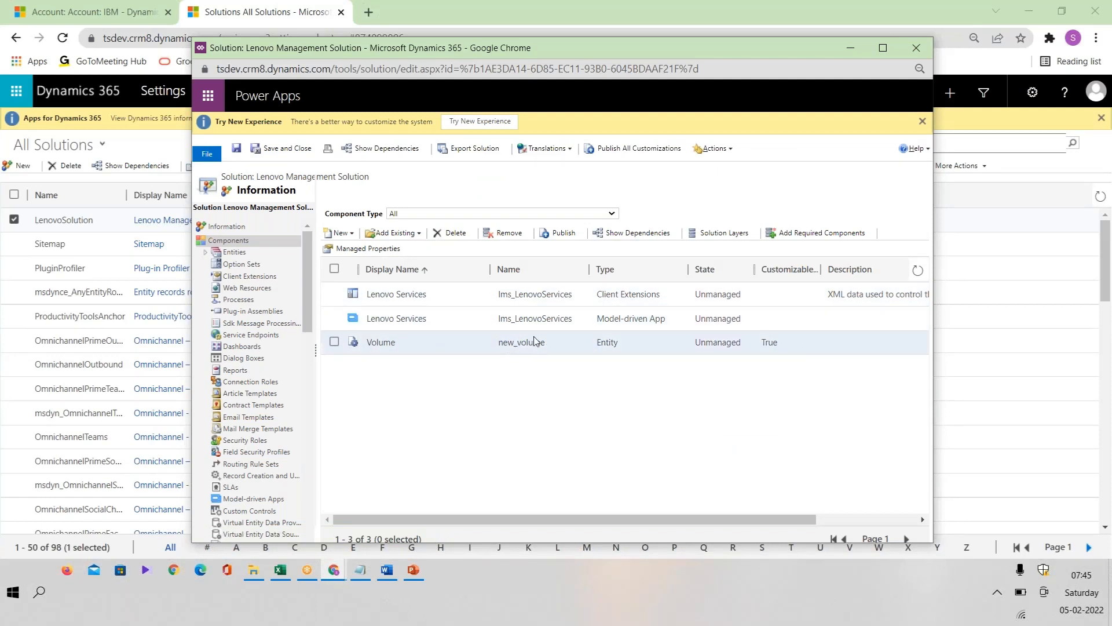
Step: Highlight Volume's name, new_volume, and remove the entity from the Lenovo Management Solution
{"action": "left_click_drag", "start_coordinate": [502, 342], "coordinate": [556, 336]}
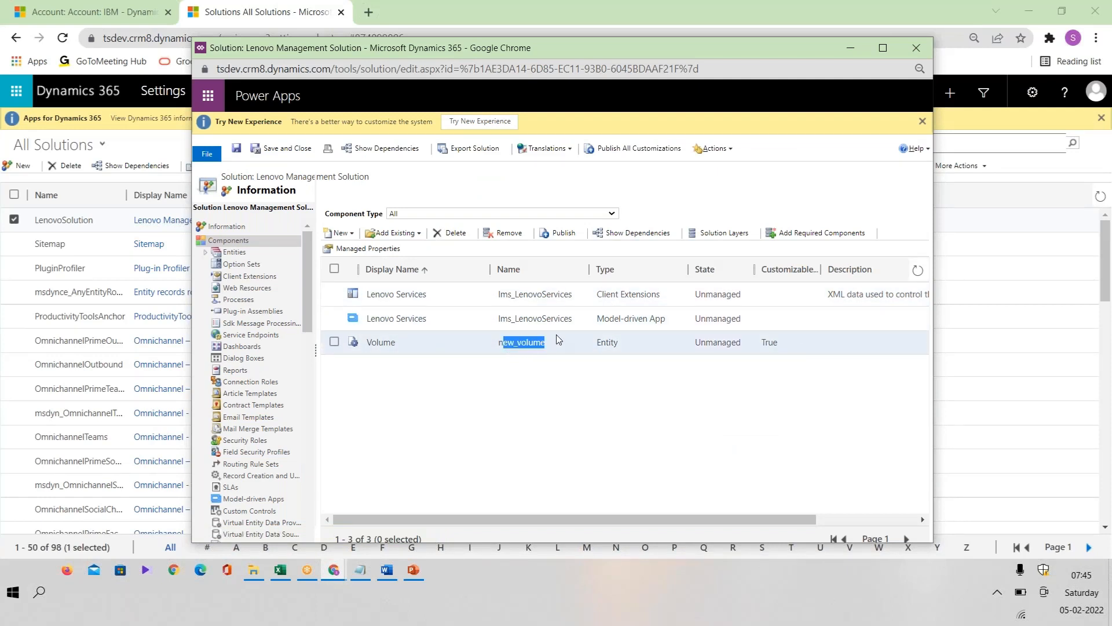
{"action": "left_click", "coordinate": [335, 343]}
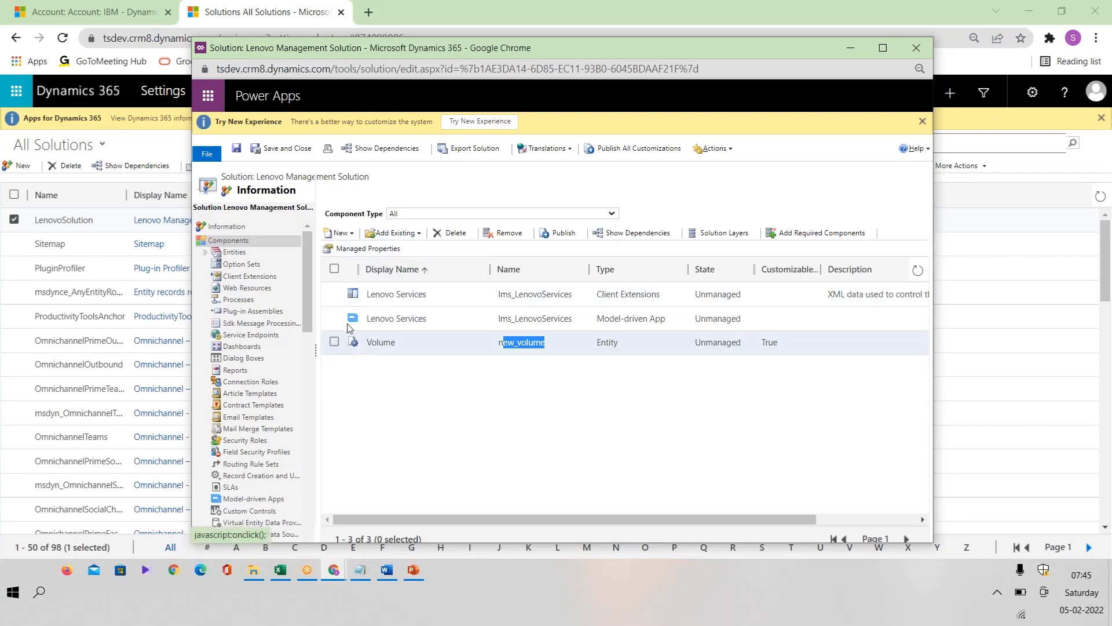
{"action": "left_click", "coordinate": [334, 342]}
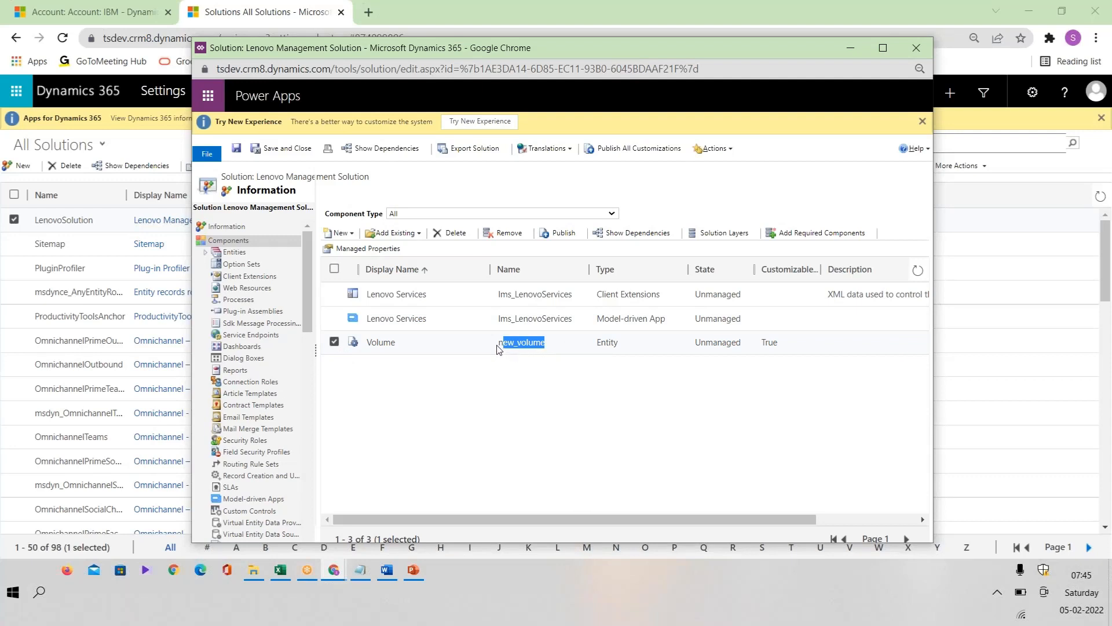
{"action": "left_click_drag", "start_coordinate": [497, 346], "coordinate": [569, 343]}
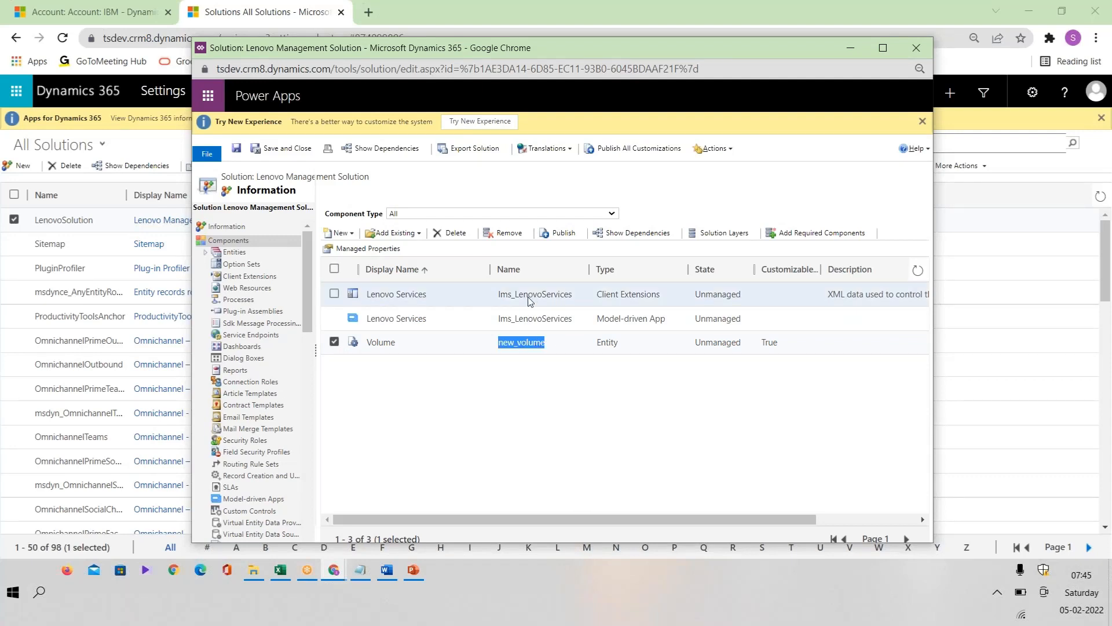
{"action": "left_click", "coordinate": [511, 232]}
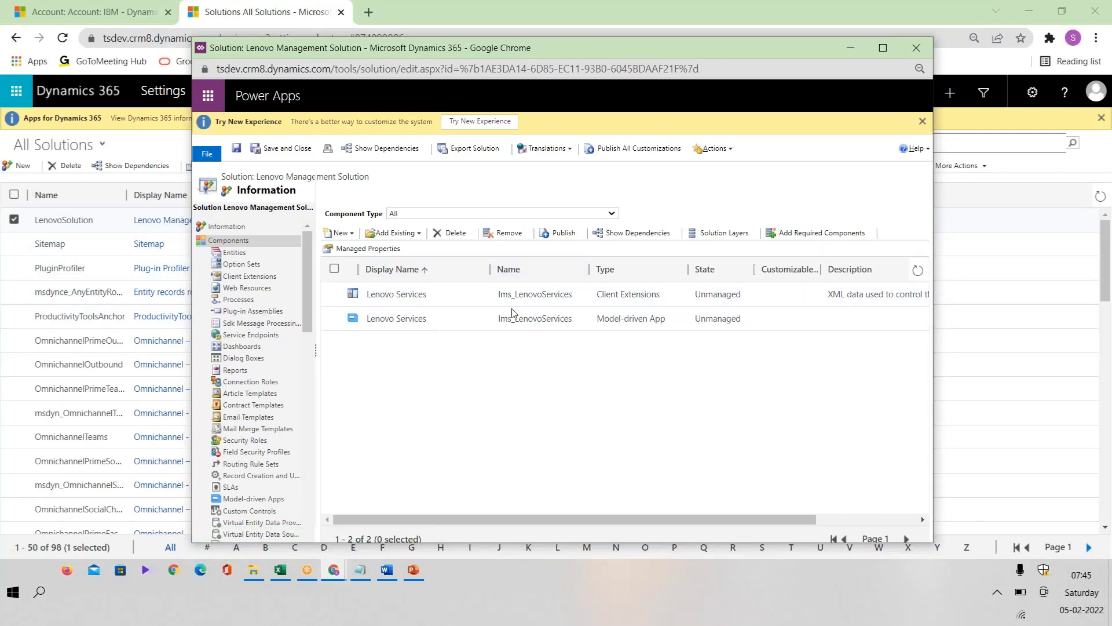
Step: Create and save a new entity in the Lenovo Management Solution with display name Employee and plural name Employees, highlighting its lms_ prefix
{"action": "left_click", "coordinate": [341, 232]}
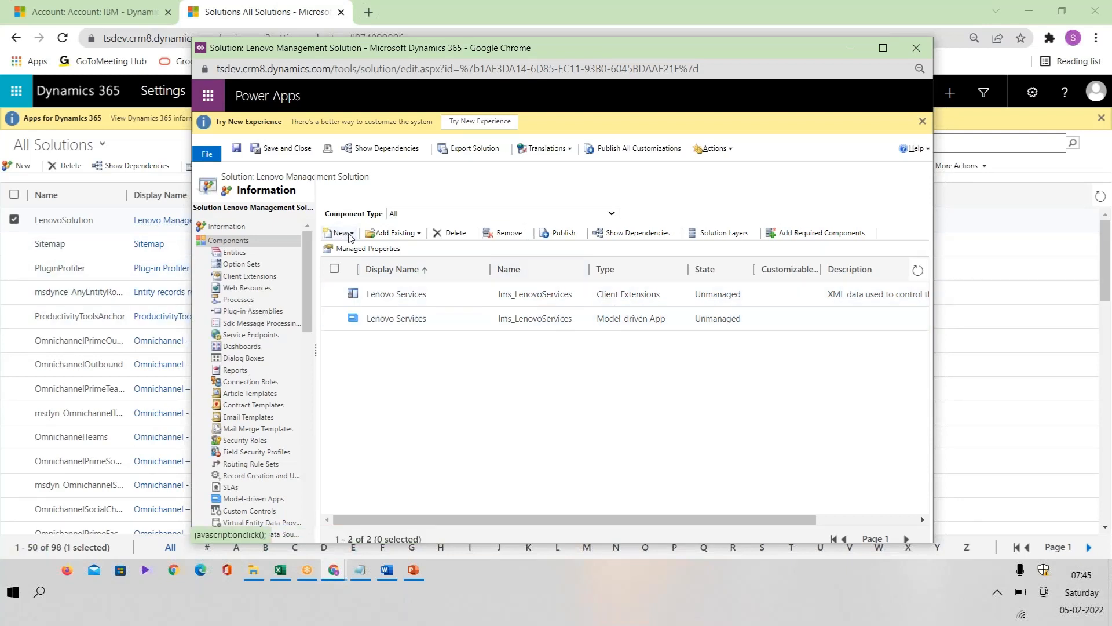
{"action": "left_click", "coordinate": [359, 251]}
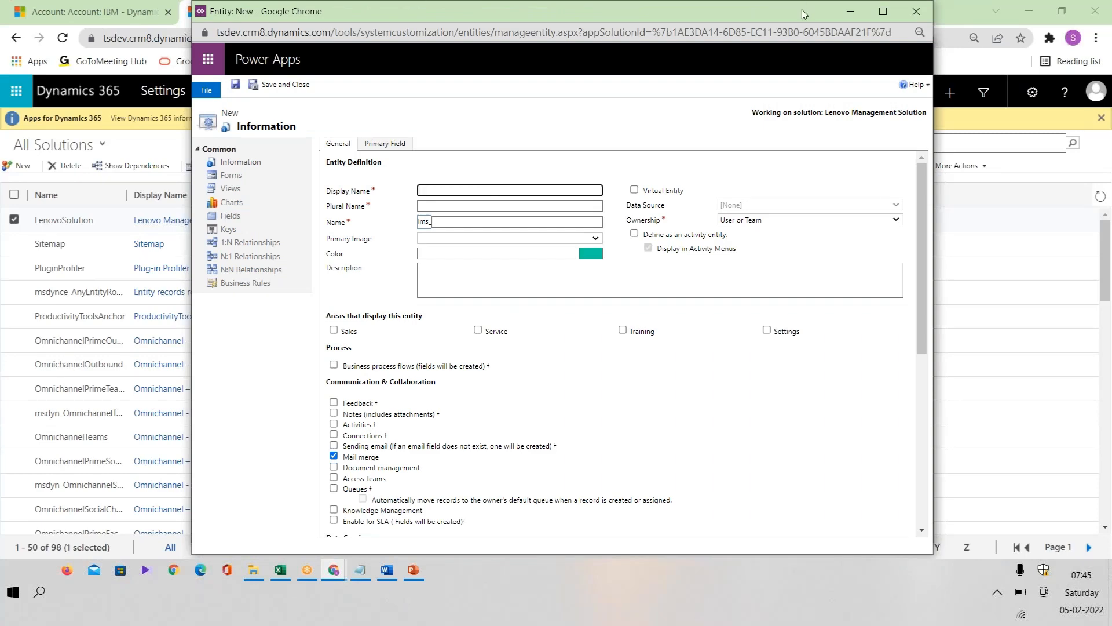
{"action": "left_click_drag", "start_coordinate": [800, 9], "coordinate": [881, 119]}
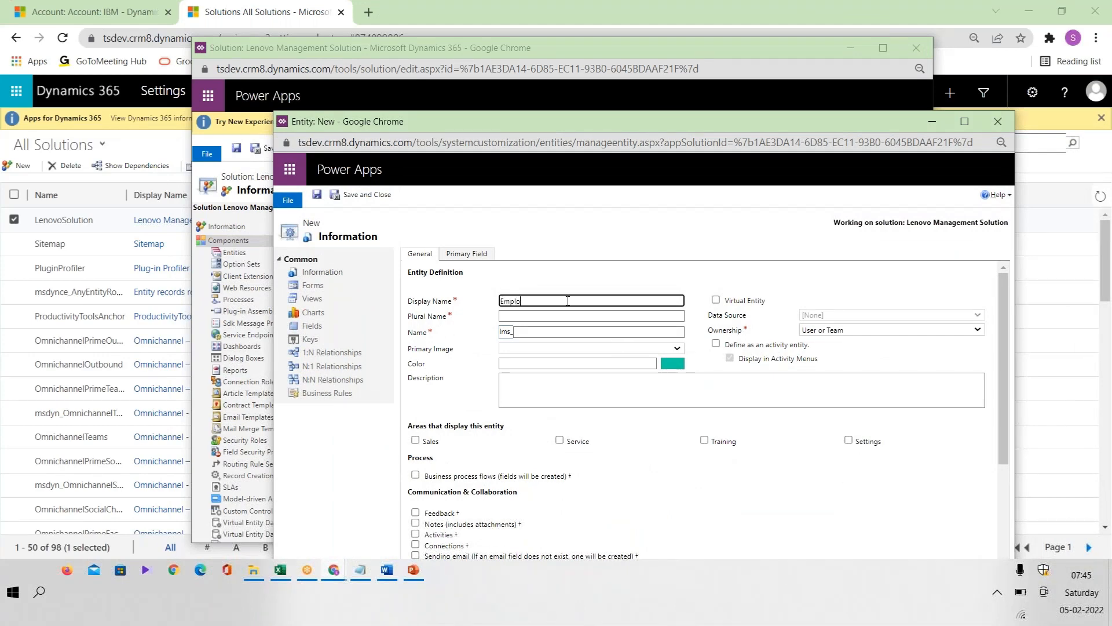
{"action": "type", "text": "yee"}
{"action": "left_click", "coordinate": [562, 317]}
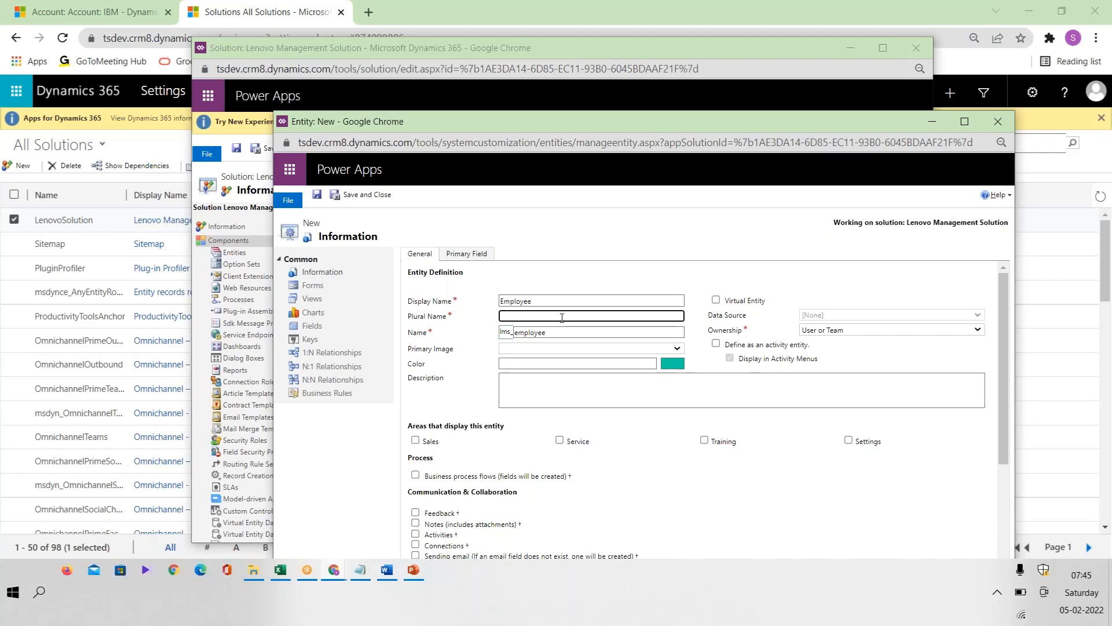
{"action": "type", "text": "Employees"}
{"action": "double_click", "coordinate": [505, 335]}
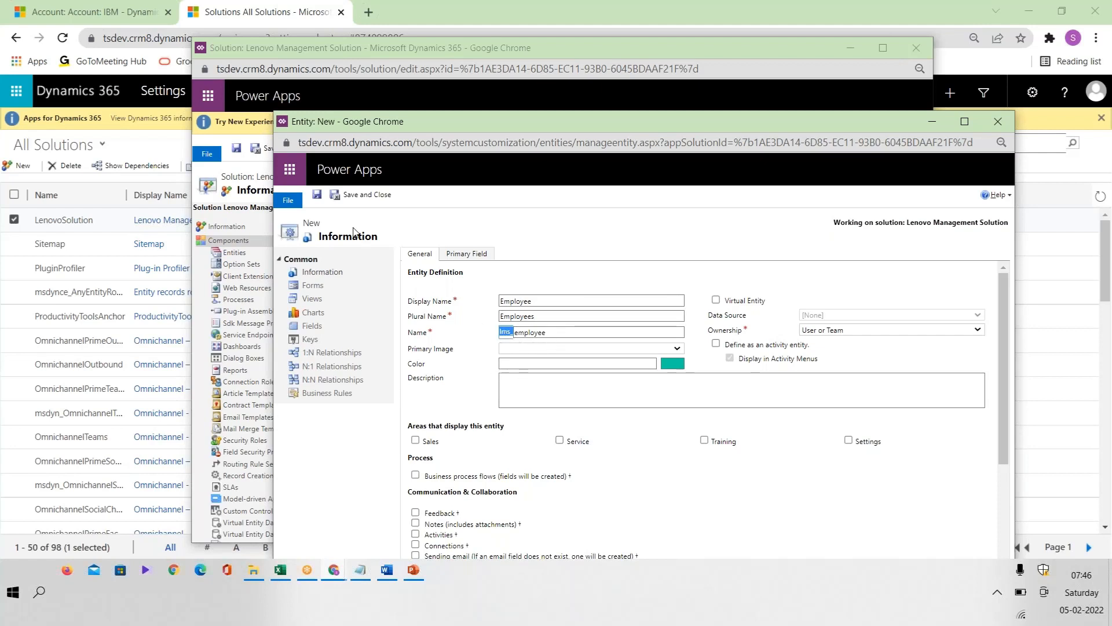
{"action": "left_click", "coordinate": [318, 197]}
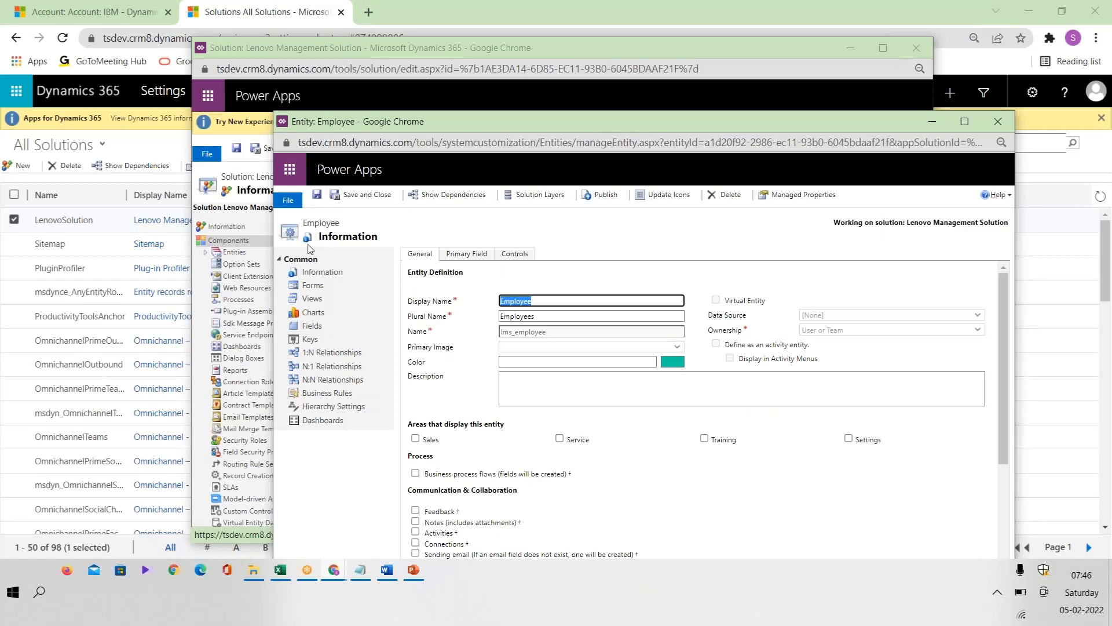
Step: Save and close the Employee entity, inspect its definition within the Lenovo Management Solution, and return to the solution's entity list
{"action": "left_click", "coordinate": [350, 197]}
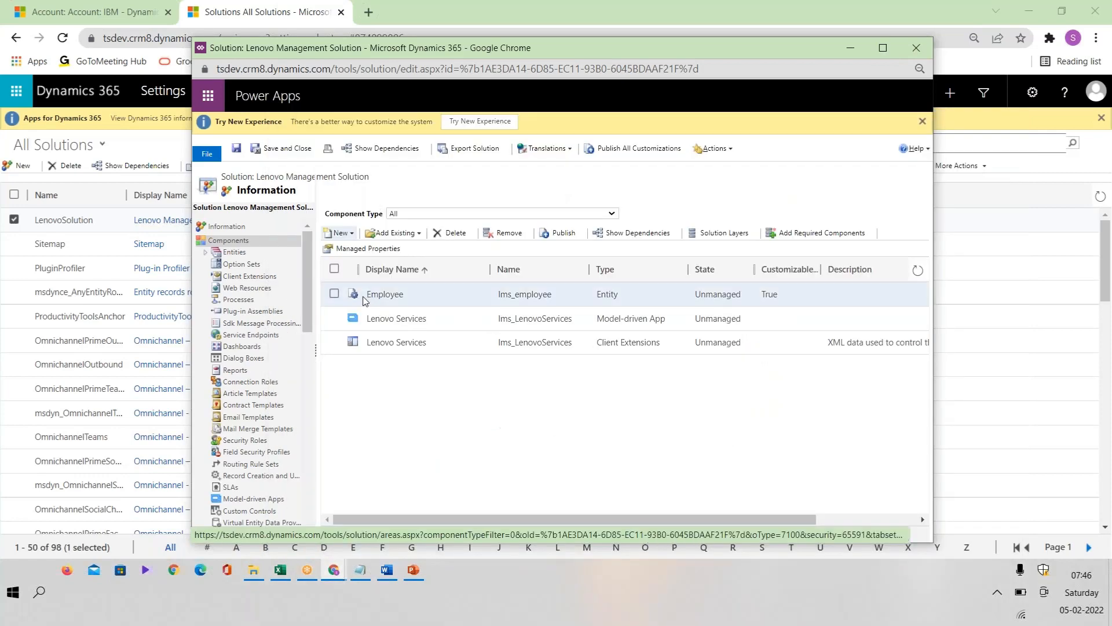
{"action": "left_click", "coordinate": [398, 295]}
{"action": "double_click", "coordinate": [399, 294]}
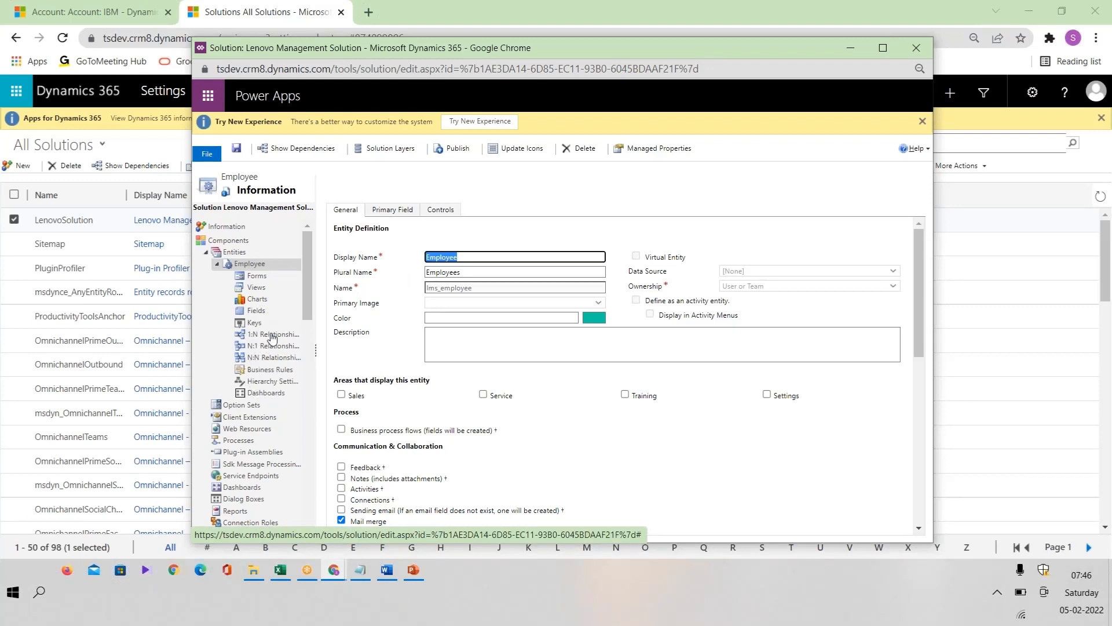
{"action": "left_click", "coordinate": [217, 263]}
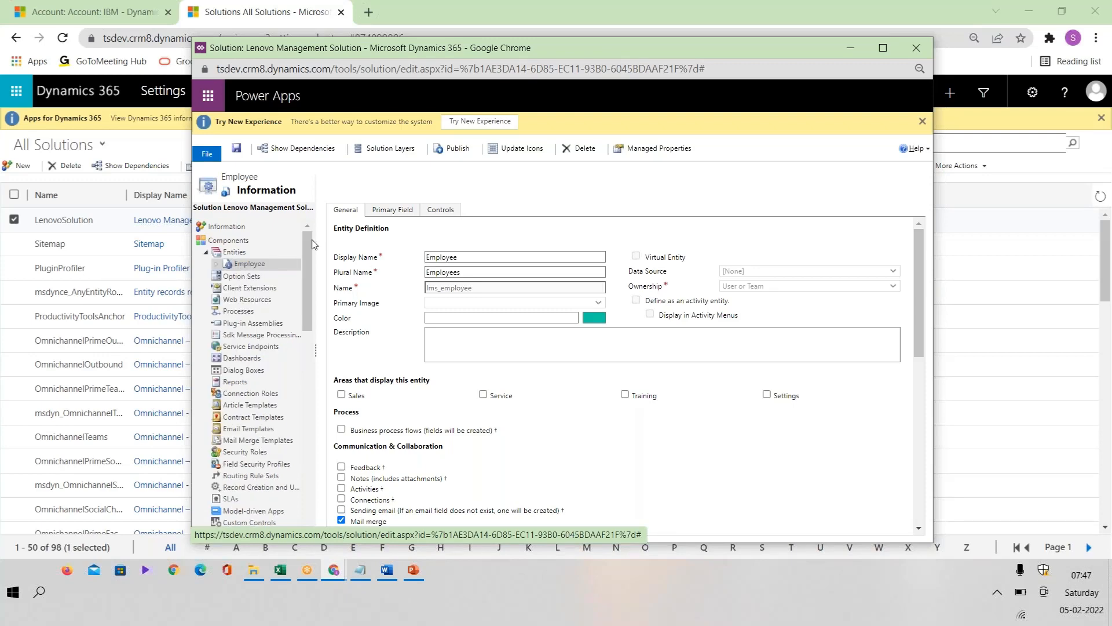
{"action": "left_click", "coordinate": [234, 252]}
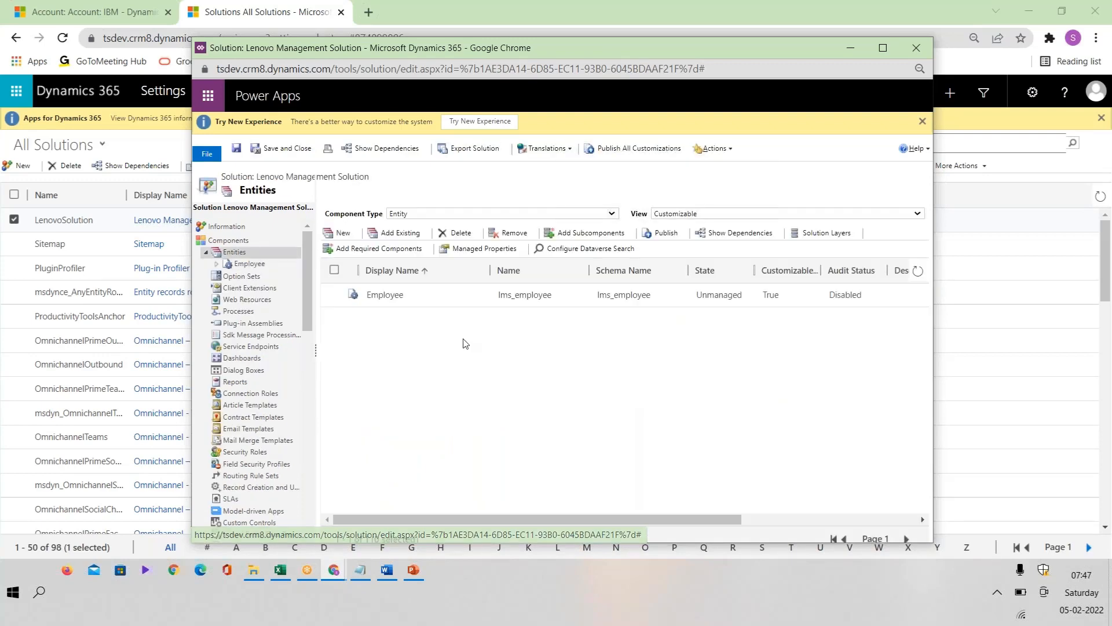
Step: Publish only the Employee entity from the Lenovo Management Solution, choosing to wait for the unresponsive pages
{"action": "left_click", "coordinate": [446, 305]}
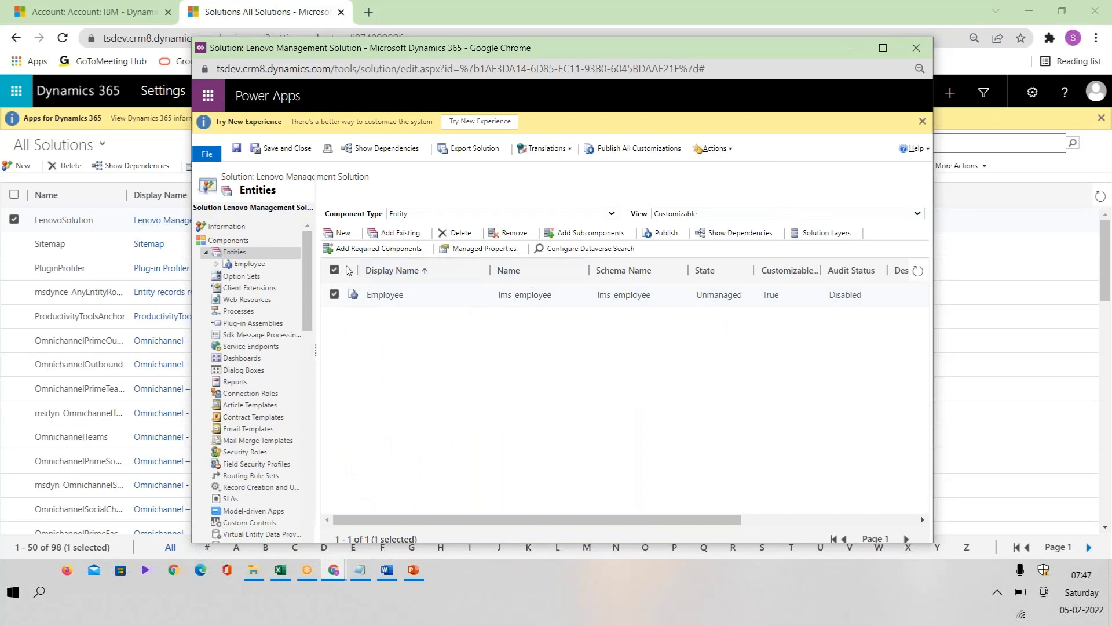
{"action": "left_click", "coordinate": [334, 270]}
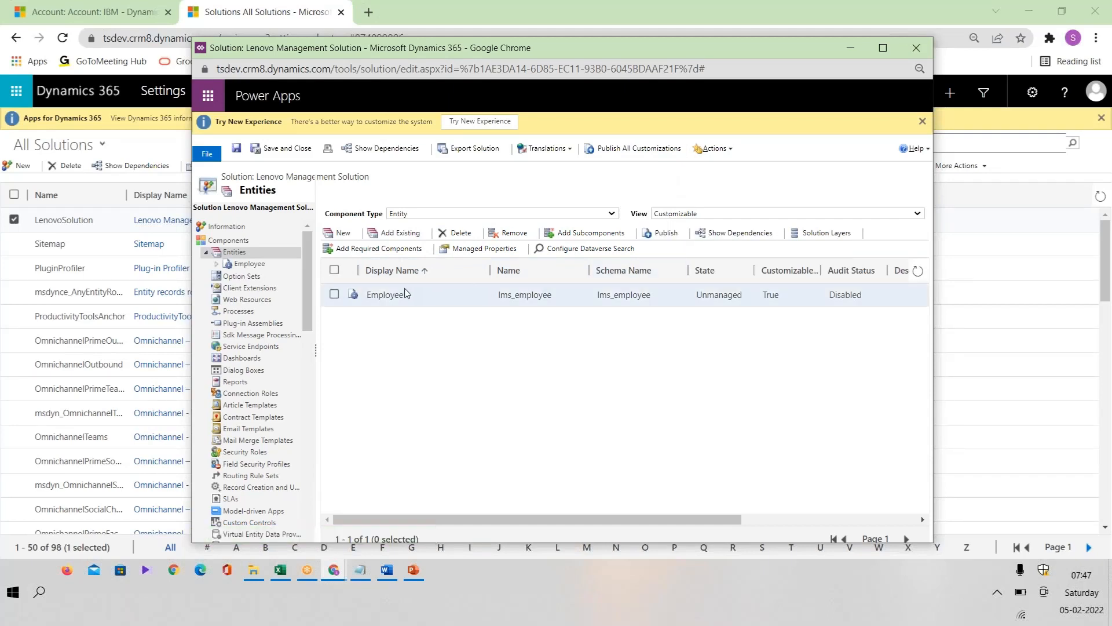
{"action": "left_click", "coordinate": [335, 296]}
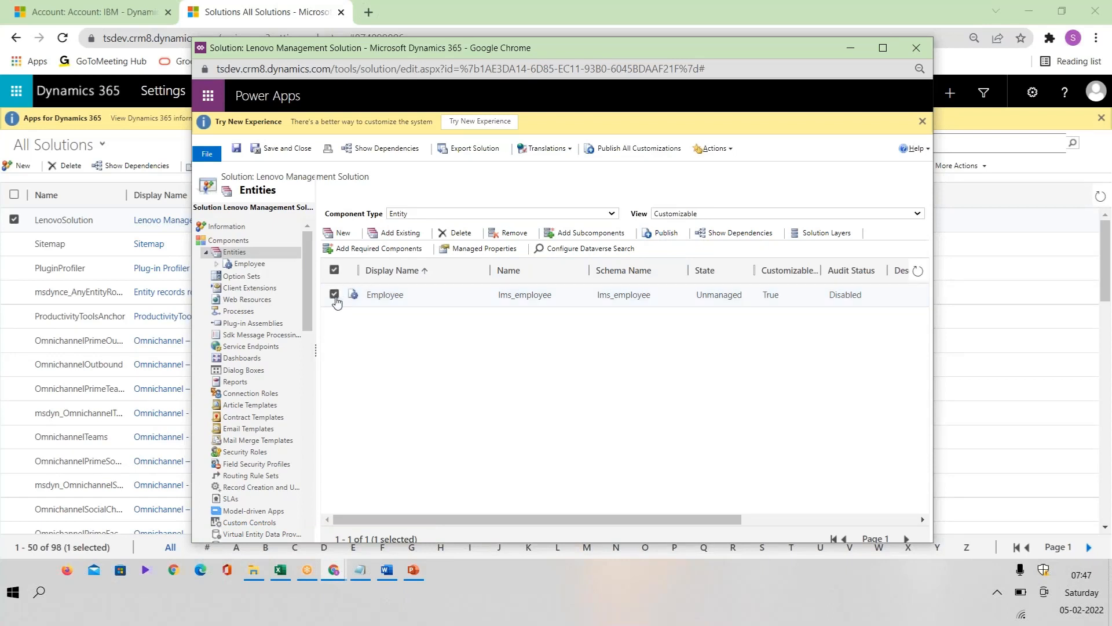
{"action": "left_click", "coordinate": [665, 233]}
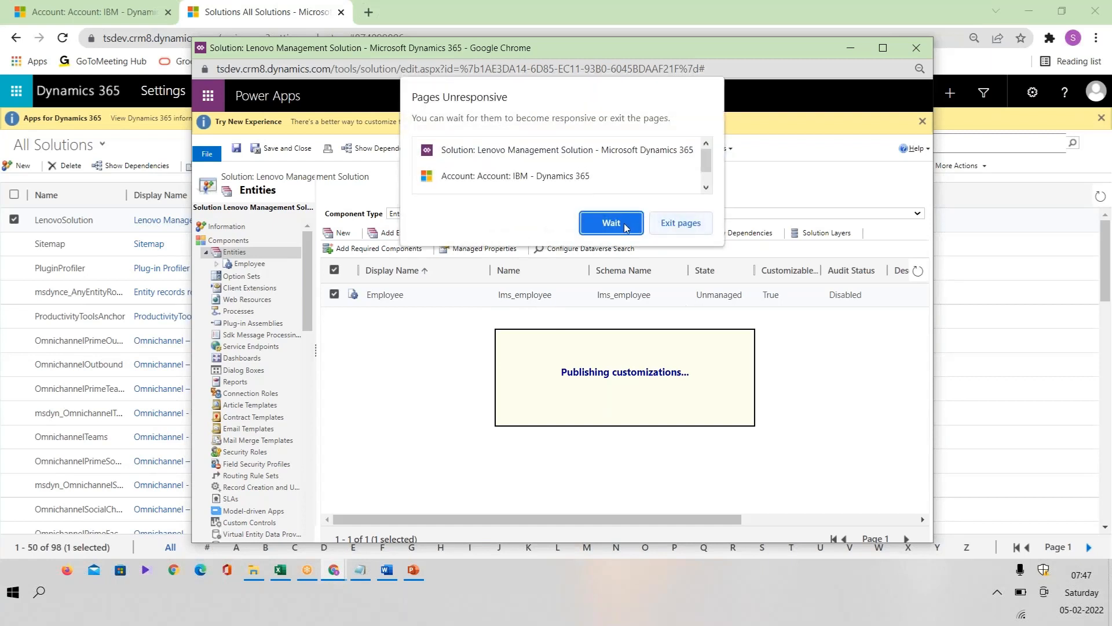
{"action": "left_click", "coordinate": [610, 218]}
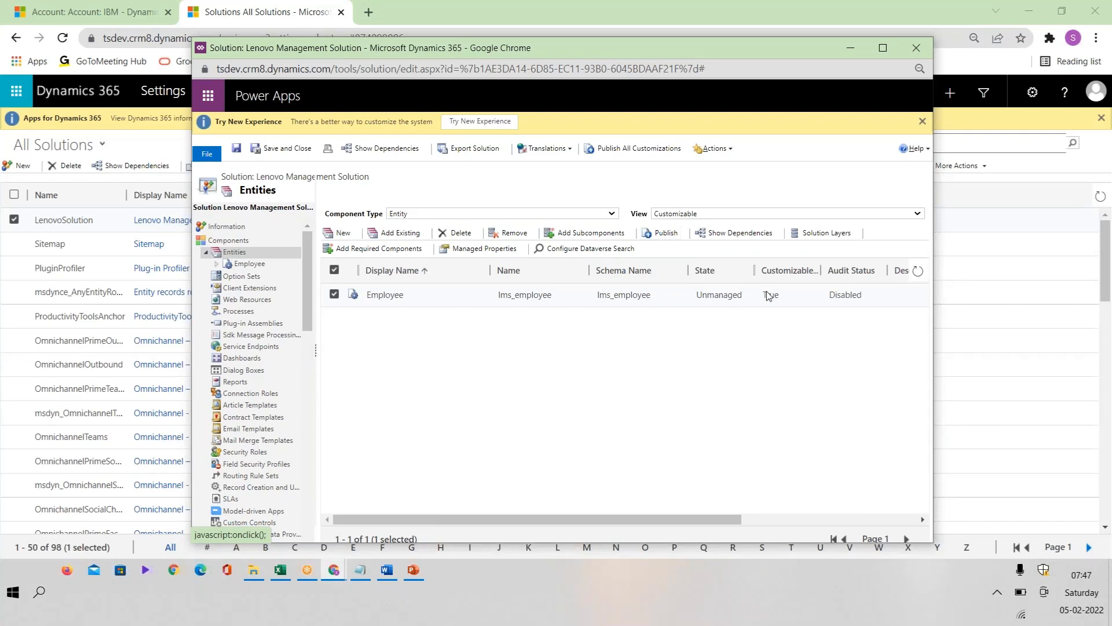
Step: Compare publishing only the selected Employee entity with publishing all customizations, and clear the entity selection
{"action": "left_click", "coordinate": [636, 152]}
{"action": "left_click", "coordinate": [335, 296]}
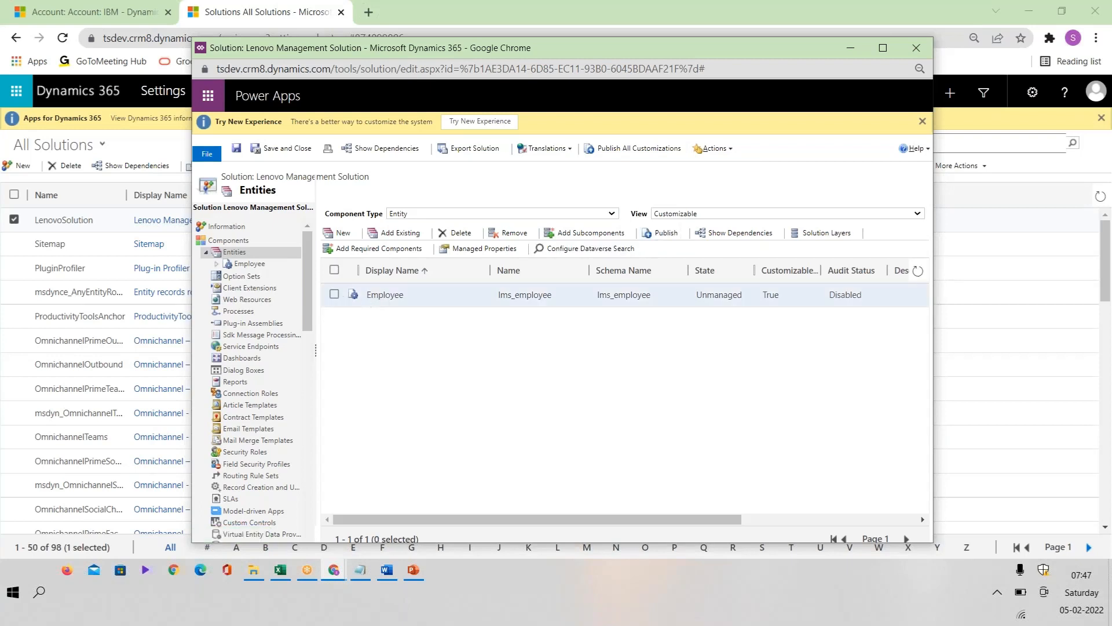
{"action": "left_click", "coordinate": [335, 296]}
{"action": "left_click", "coordinate": [661, 233]}
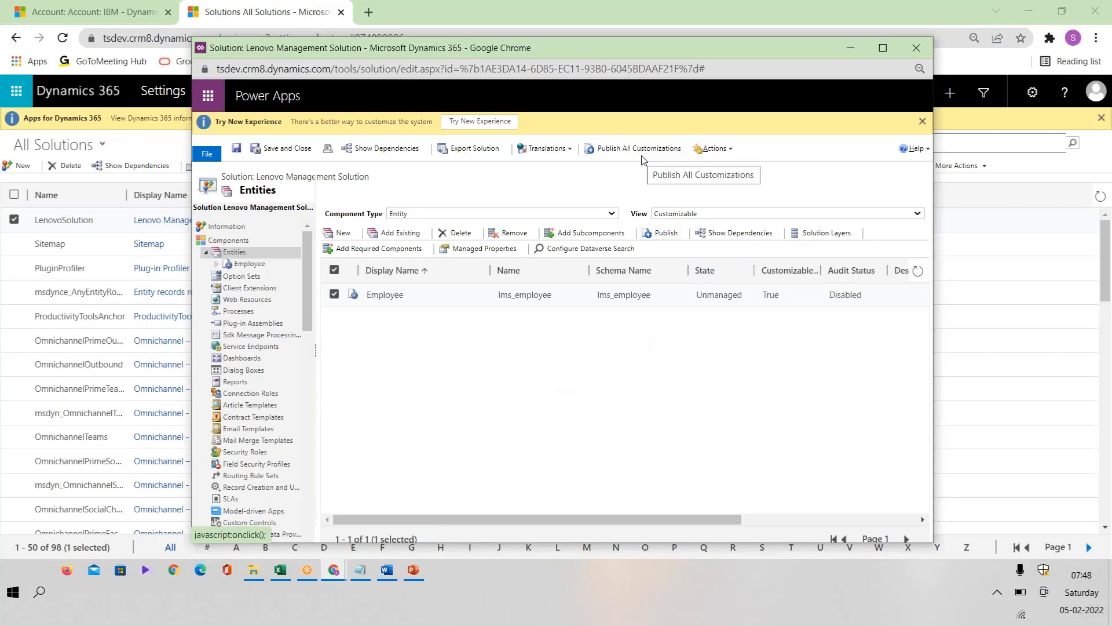
{"action": "left_click", "coordinate": [335, 270]}
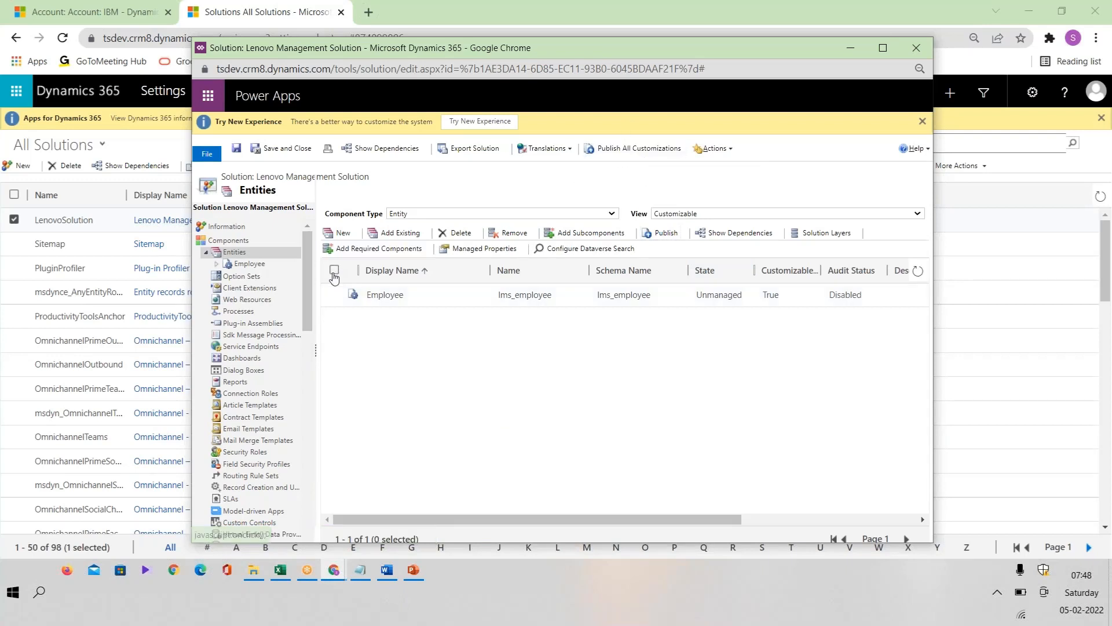
Step: Expand the Employee entity's components in the Lenovo Management Solution
{"action": "left_click", "coordinate": [218, 265]}
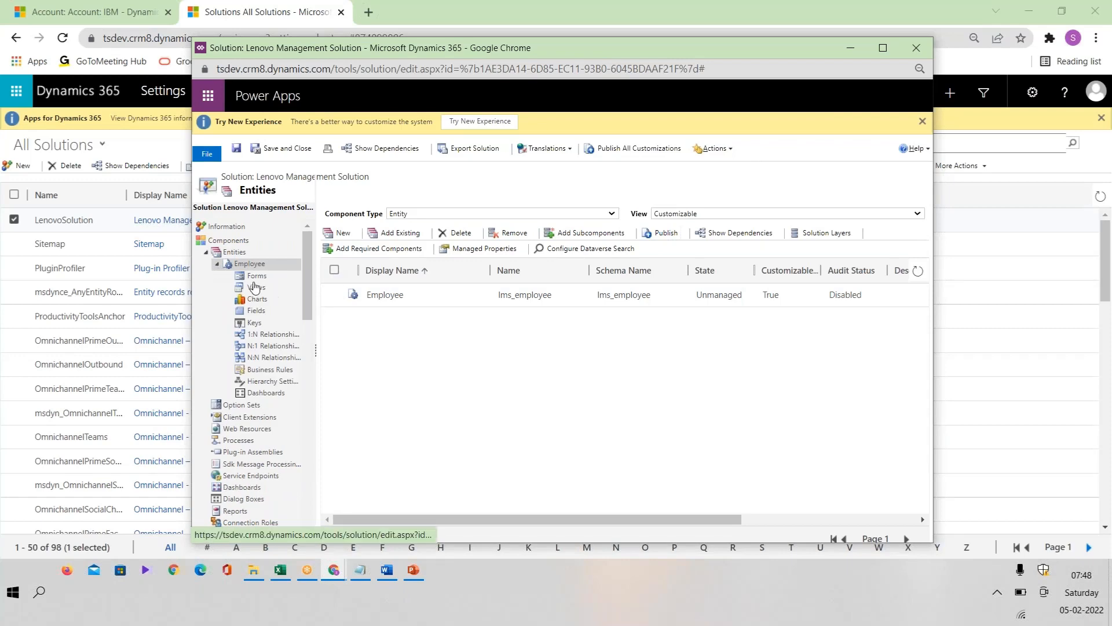